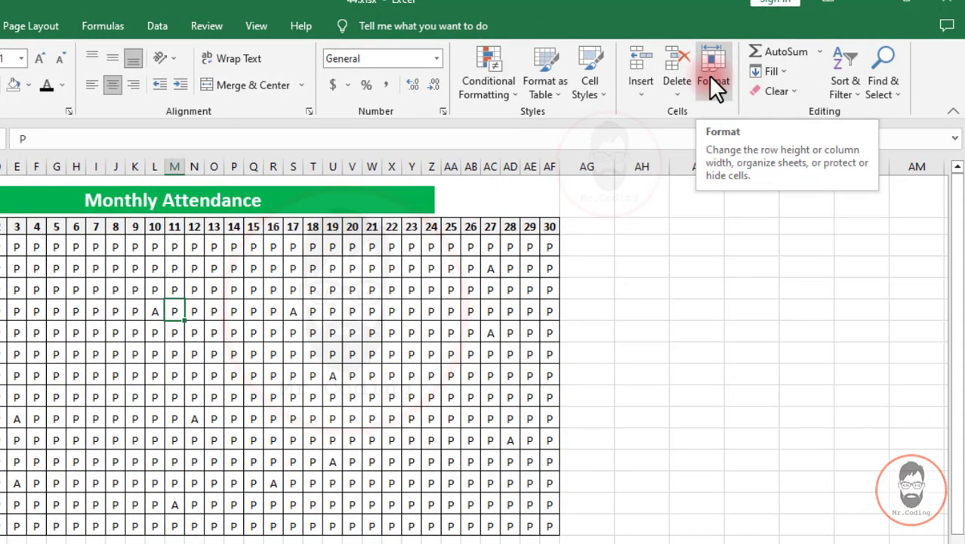
pyautogui.click(884, 83)
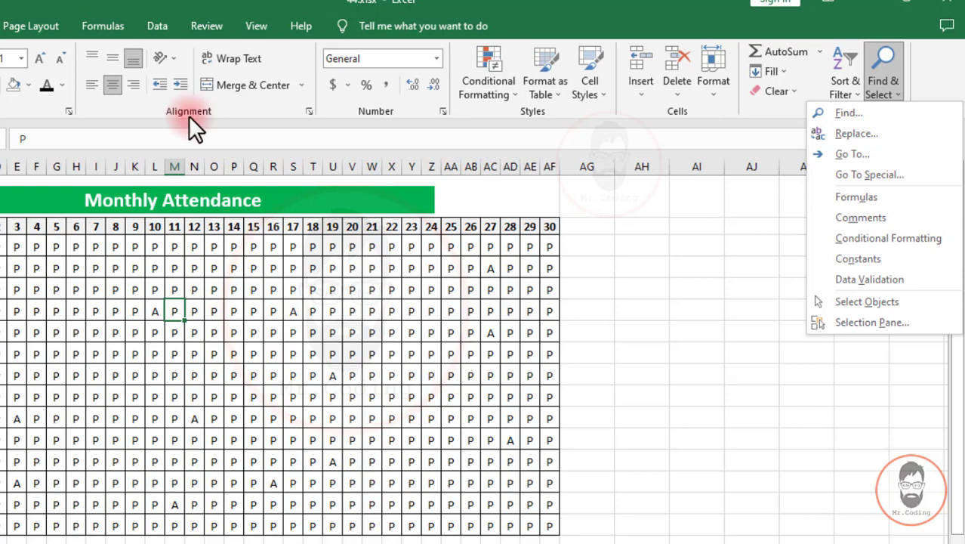
pyautogui.click(315, 125)
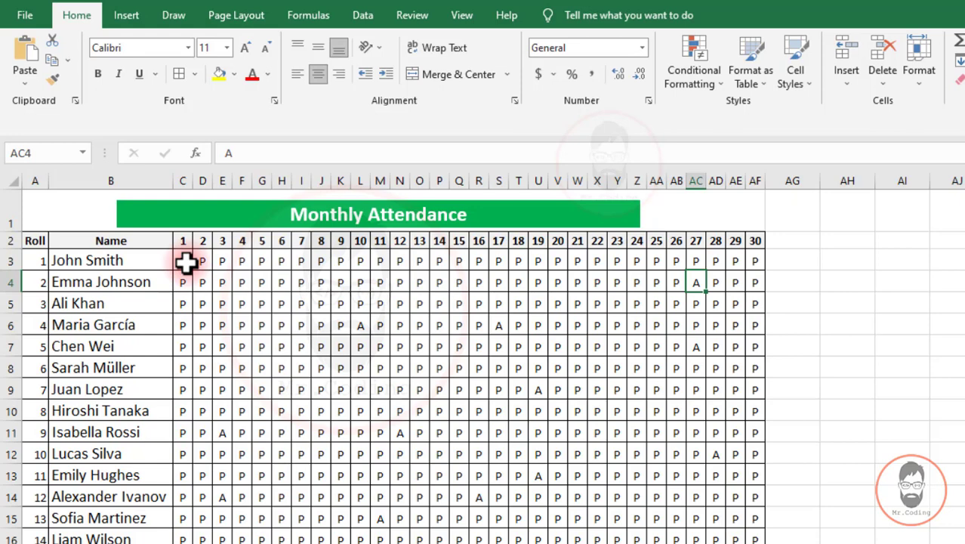
pyautogui.click(184, 261)
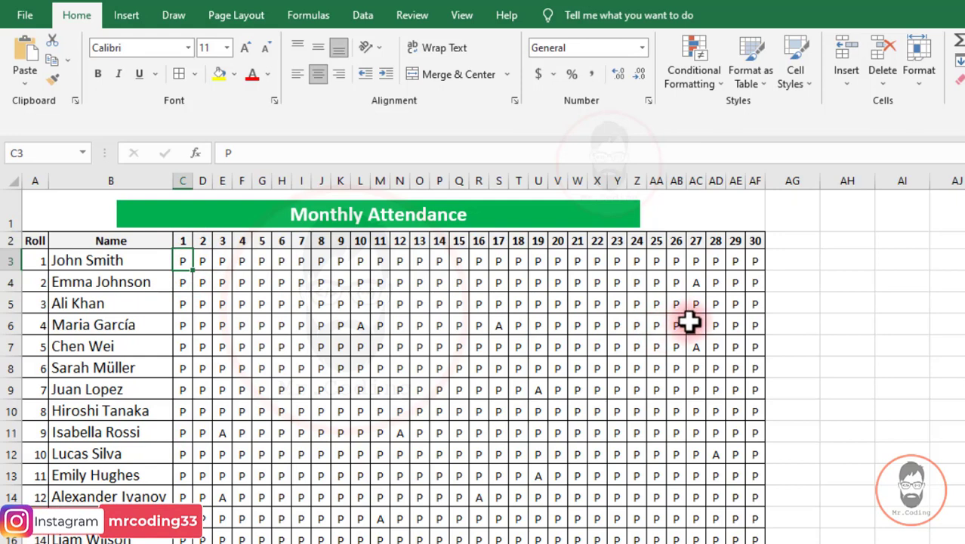
pyautogui.click(696, 283)
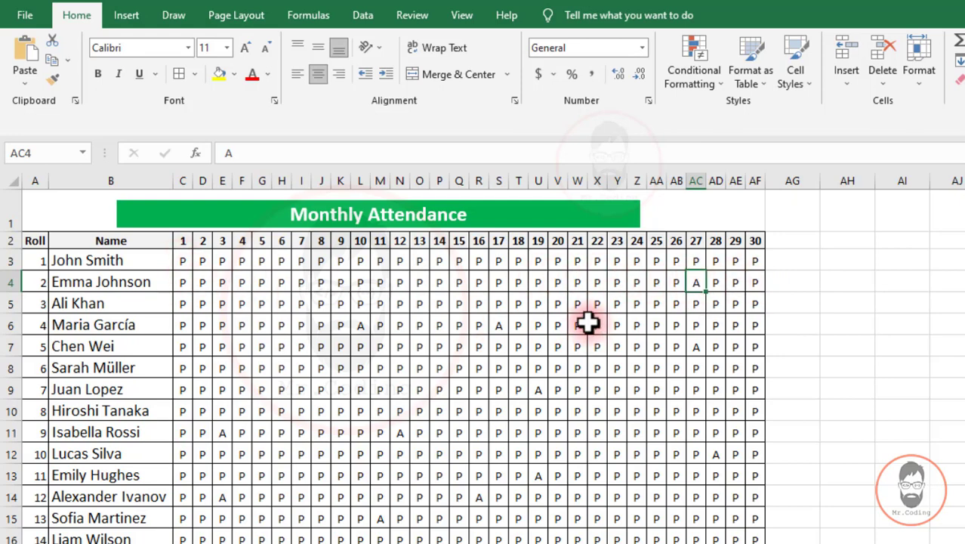
# Select the cells in attendance range C3:AF16 that differ from their row's first value, using Go To Special with Row differences
pyautogui.moveTo(182, 260); pyautogui.dragTo(755, 538)
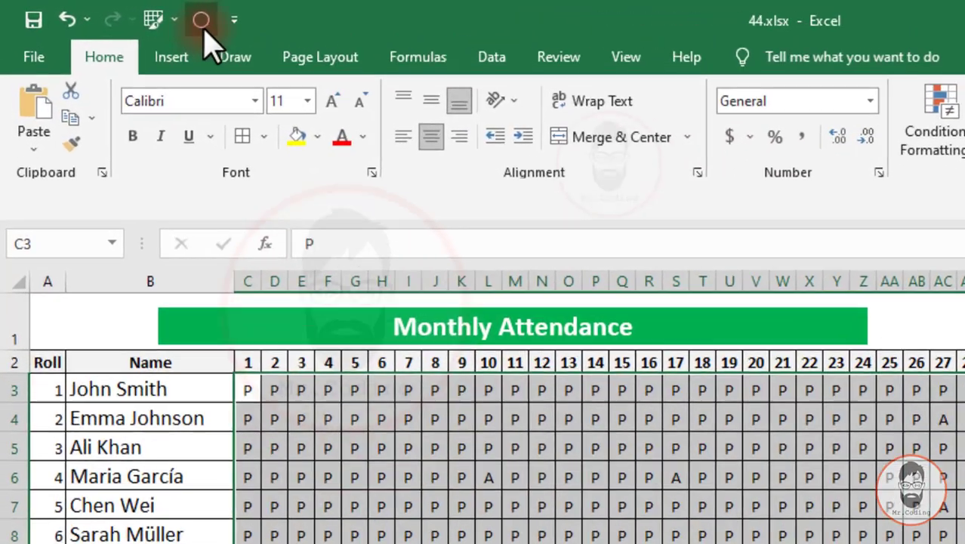
pyautogui.press('alt')
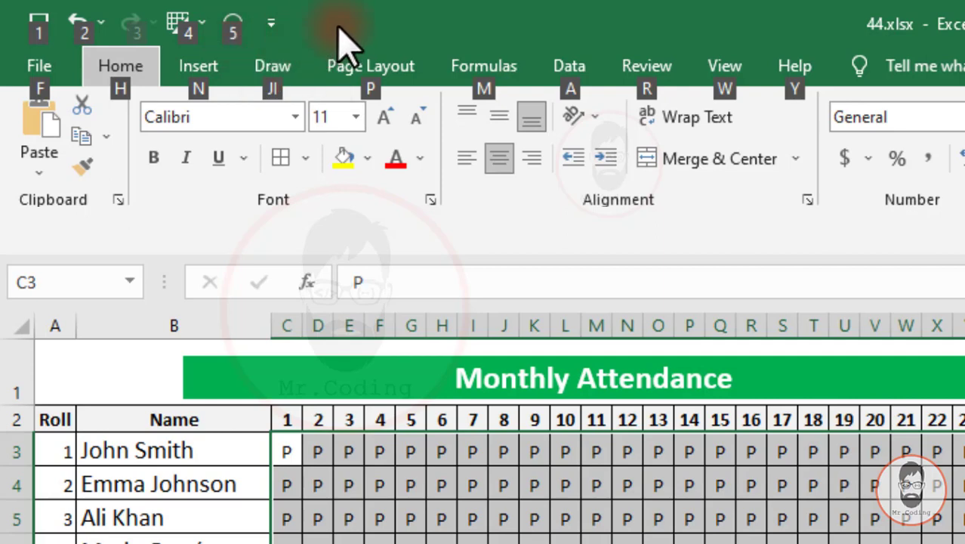
pyautogui.press('5')
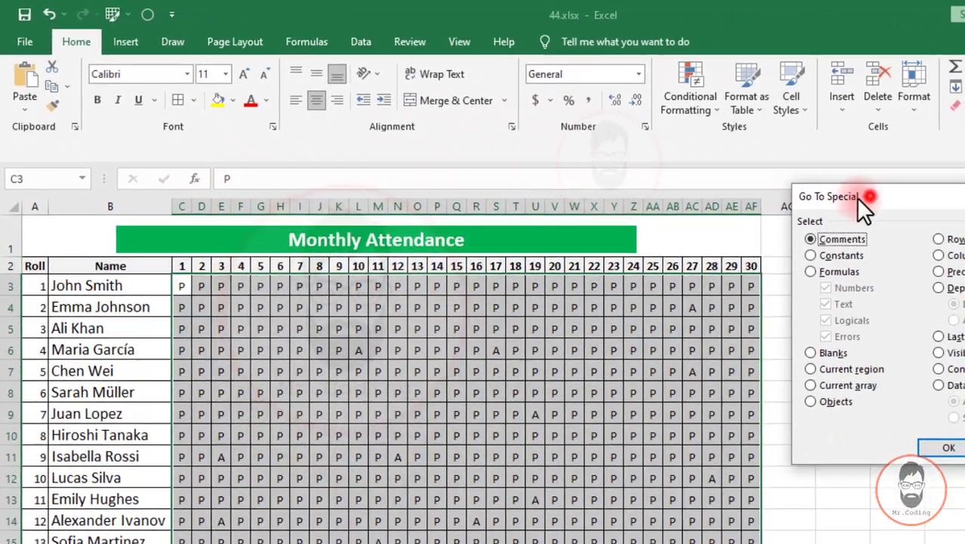
pyautogui.moveTo(856, 197); pyautogui.dragTo(441, 219)
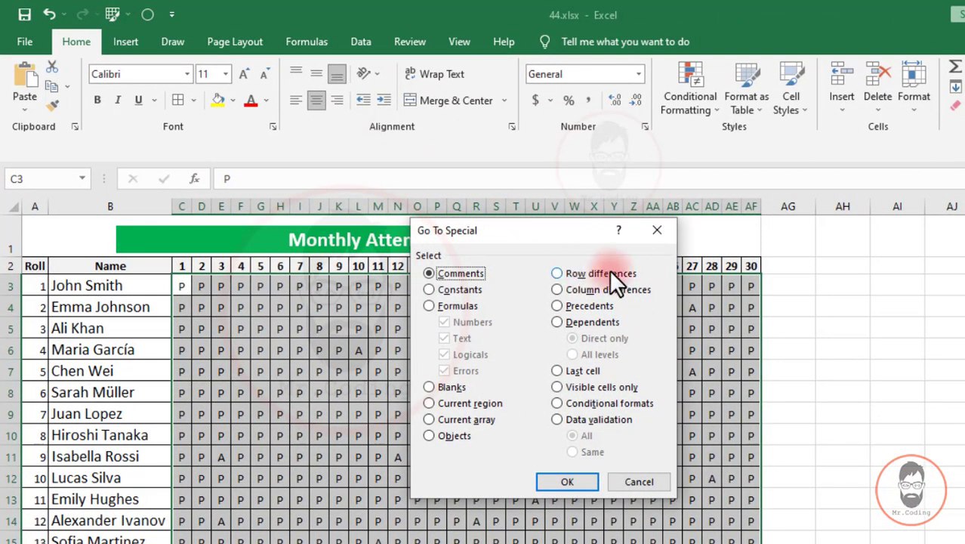
pyautogui.click(586, 275)
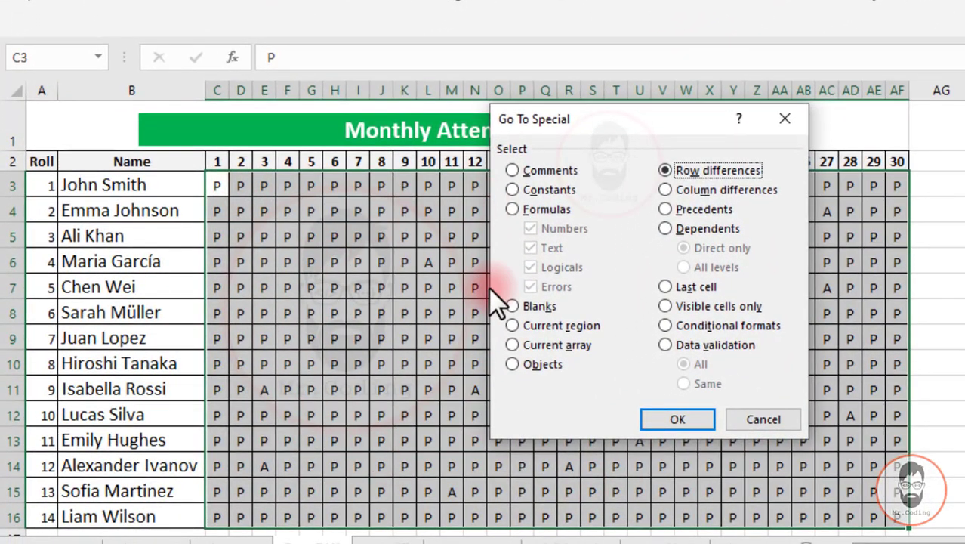
pyautogui.moveTo(563, 115); pyautogui.dragTo(654, 188)
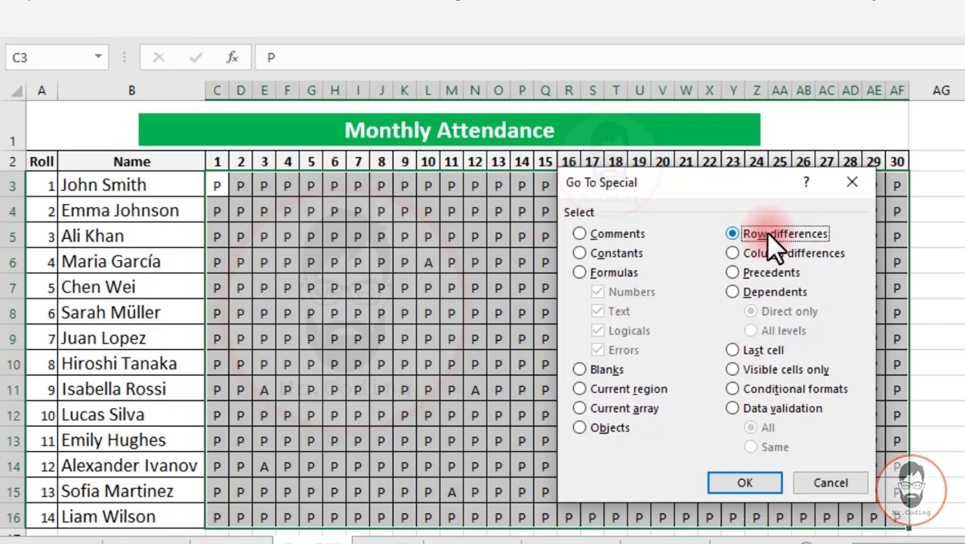
pyautogui.click(729, 482)
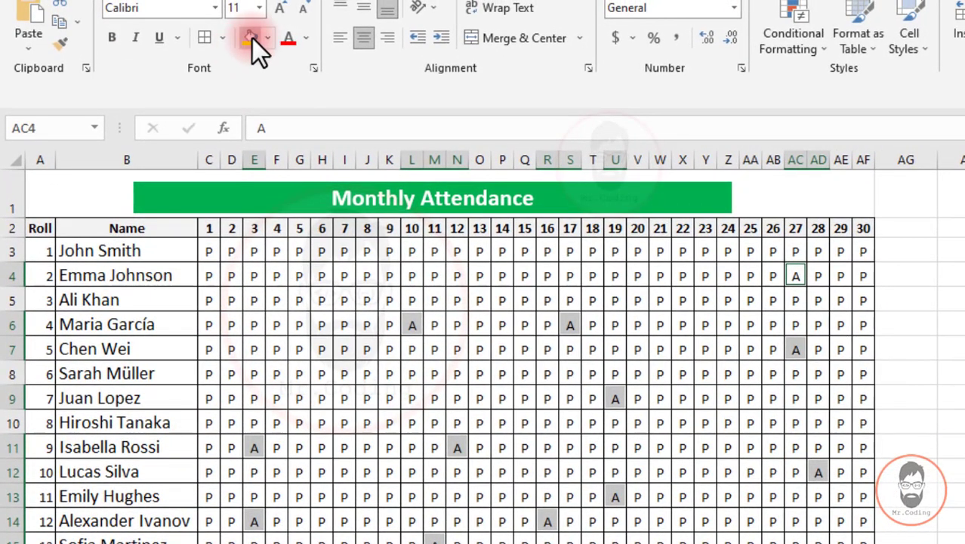
# Give the selected absence cells a yellow fill and a red font colour, and clear the selection
pyautogui.click(252, 28)
pyautogui.click(288, 38)
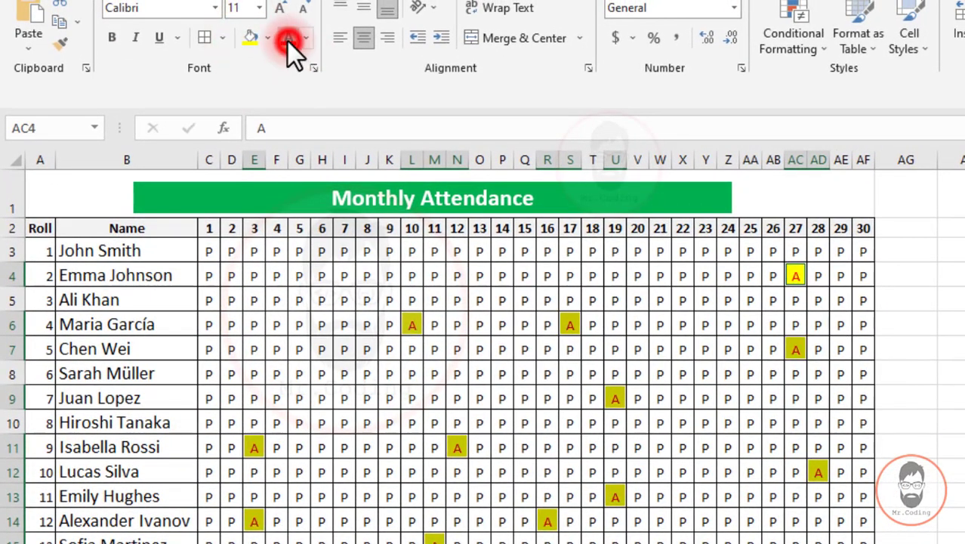
pyautogui.click(907, 332)
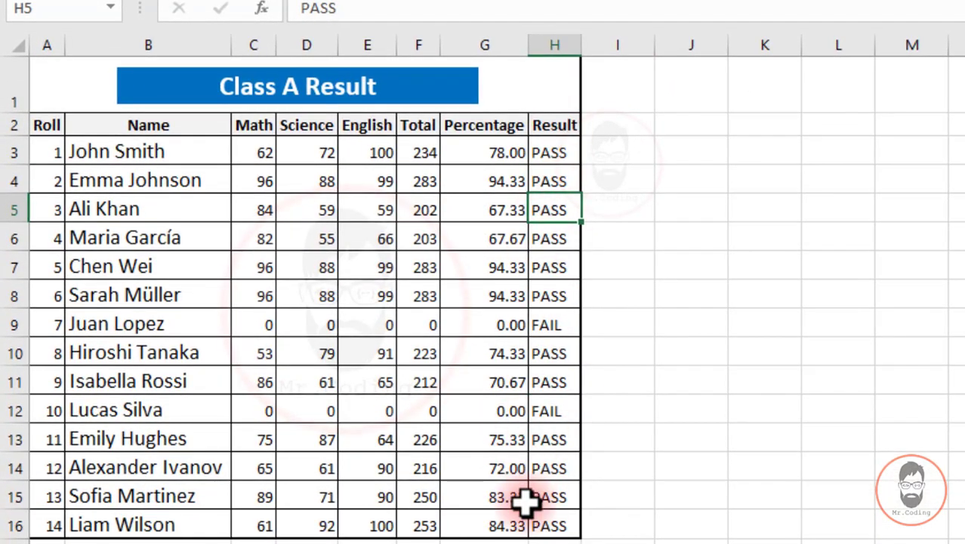
# Select the Result values H3:H16 in the Class A Result table
pyautogui.moveTo(549, 149); pyautogui.dragTo(551, 525)
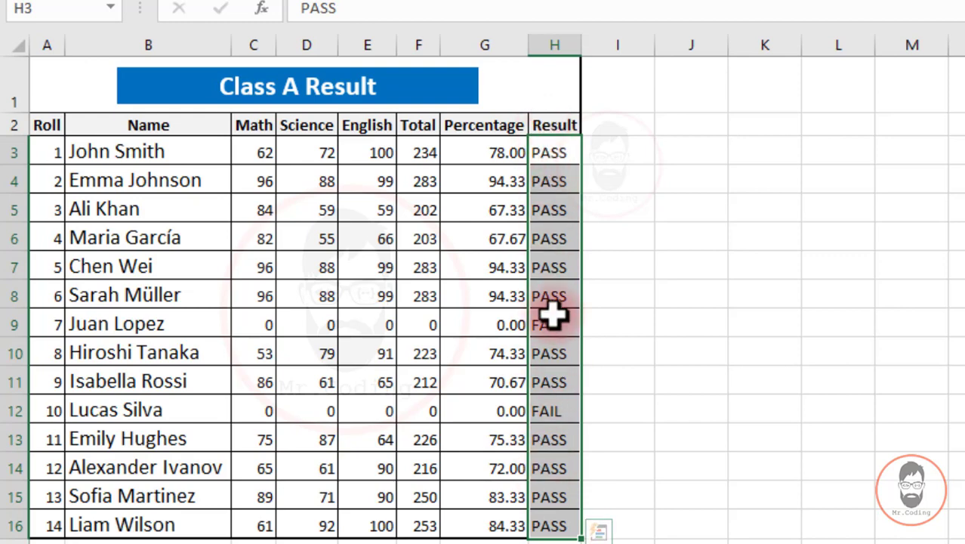
pyautogui.click(557, 151)
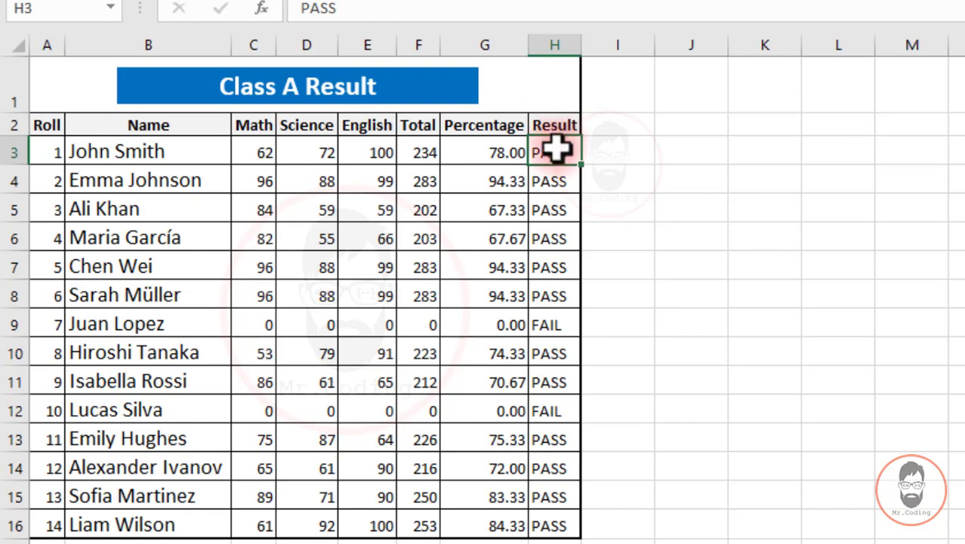
pyautogui.moveTo(557, 151); pyautogui.dragTo(564, 521)
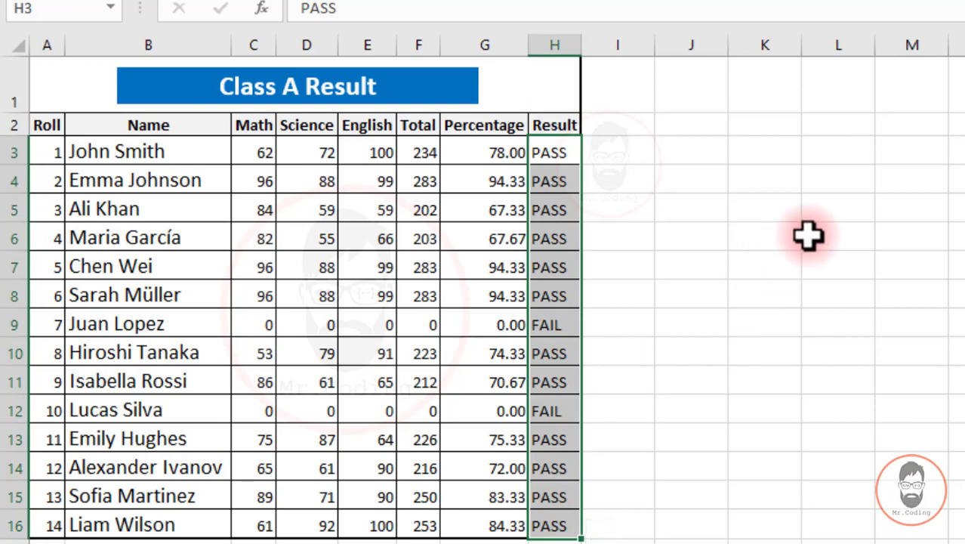
pyautogui.hotkey('ctrl', 'g')
pyautogui.hotkey('alt', 's')
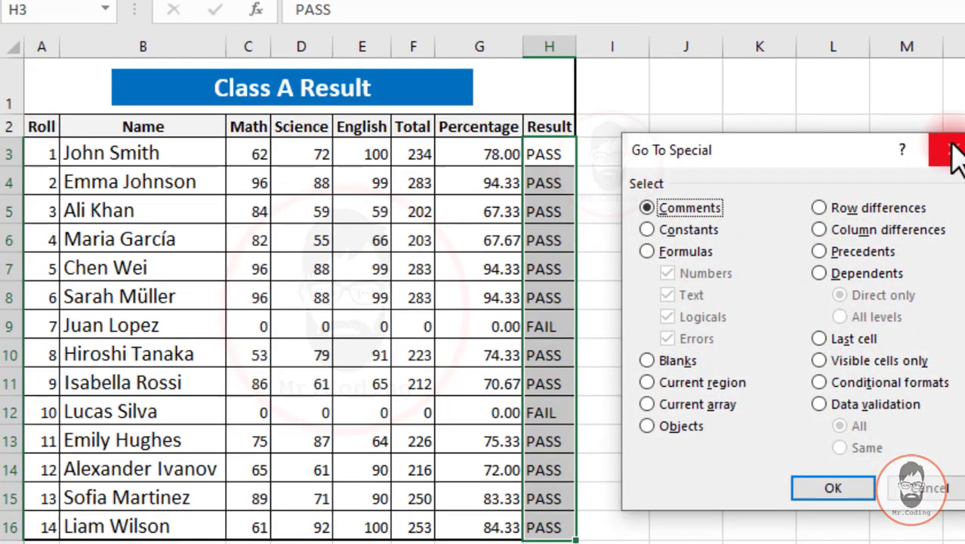
pyautogui.click(953, 151)
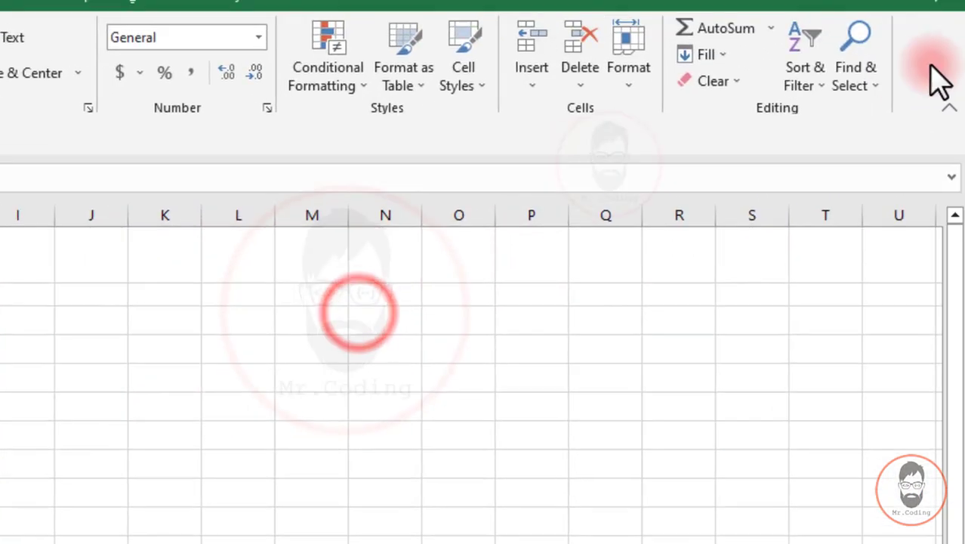
# Use Go To Special with Column differences to select the Result cells that differ from the first PASS
pyautogui.click(874, 72)
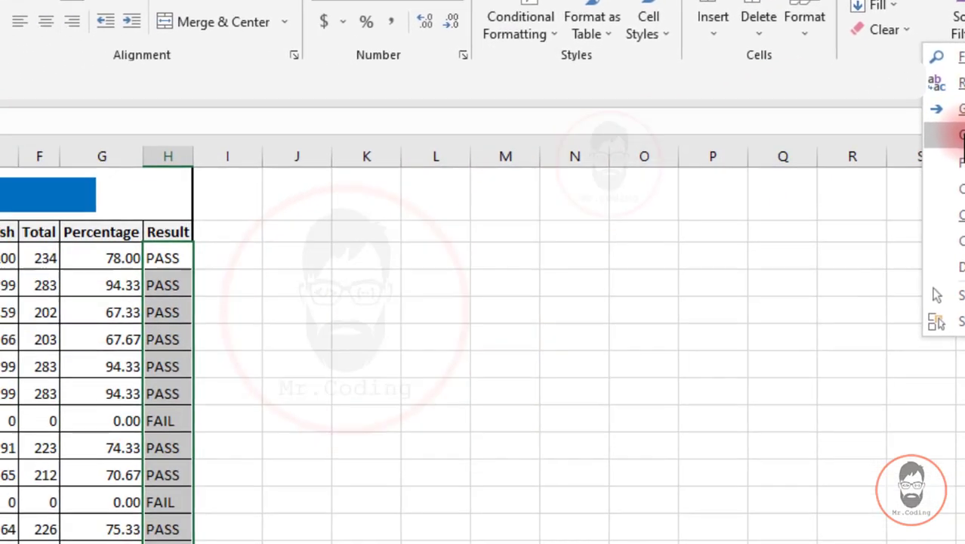
pyautogui.click(831, 182)
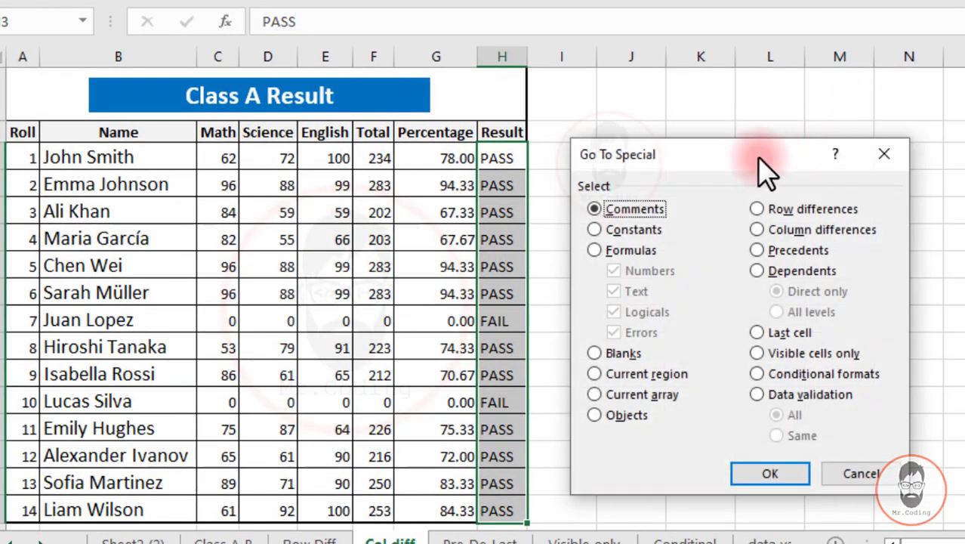
pyautogui.moveTo(757, 156); pyautogui.dragTo(730, 87)
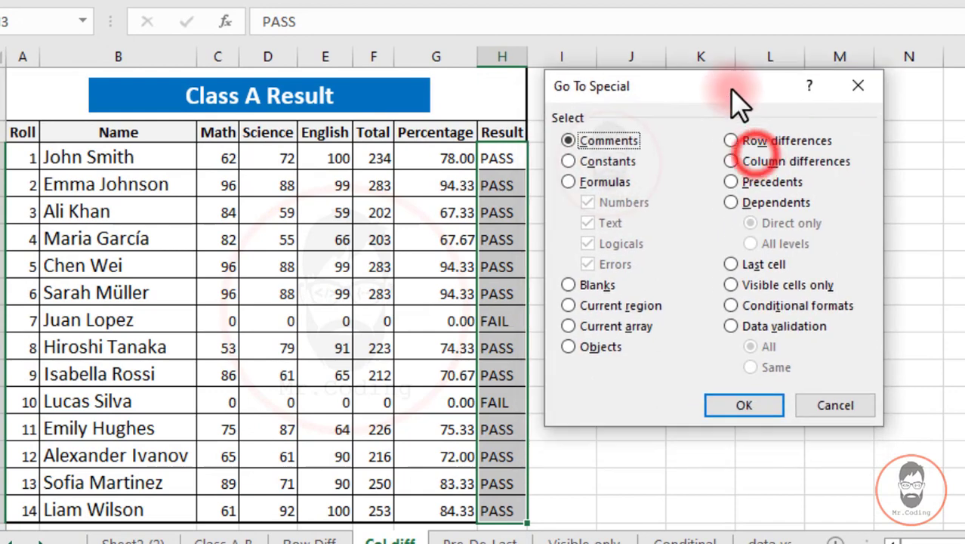
pyautogui.click(764, 163)
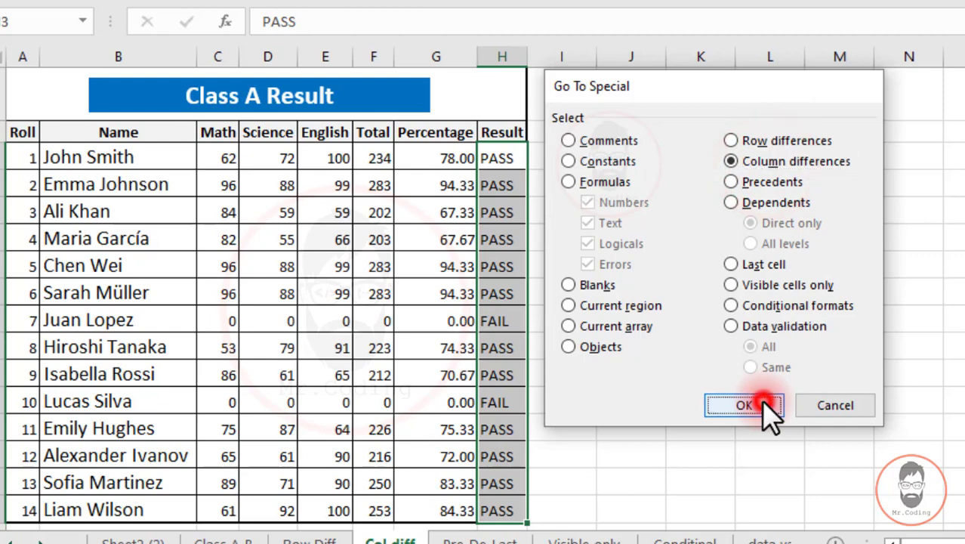
pyautogui.click(764, 407)
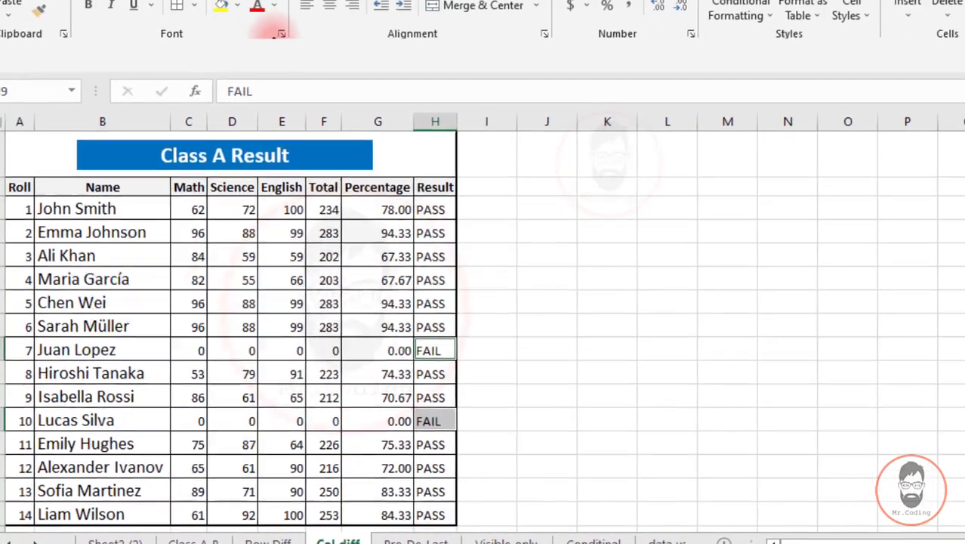
# Format the selected FAIL cells with a yellow fill, red font colour and bold text
pyautogui.click(251, 20)
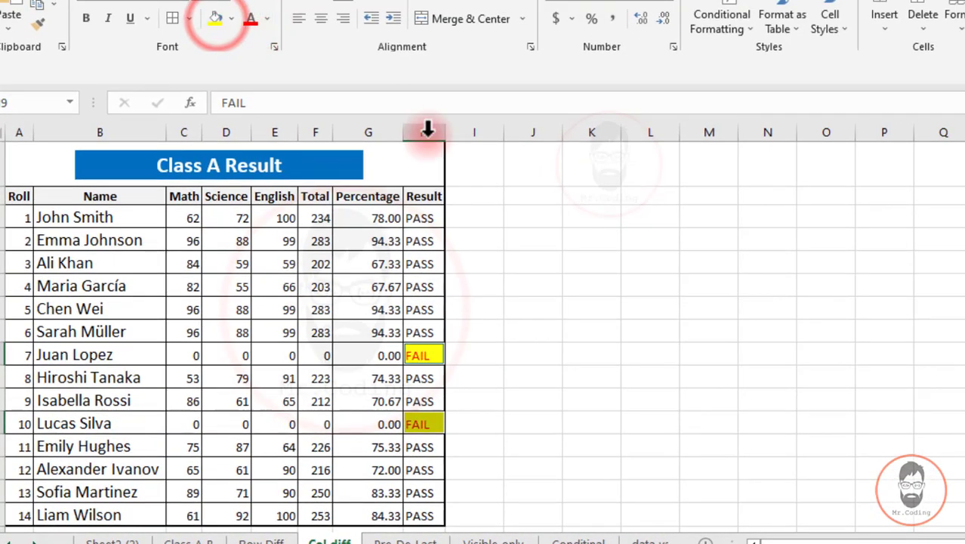
pyautogui.click(84, 18)
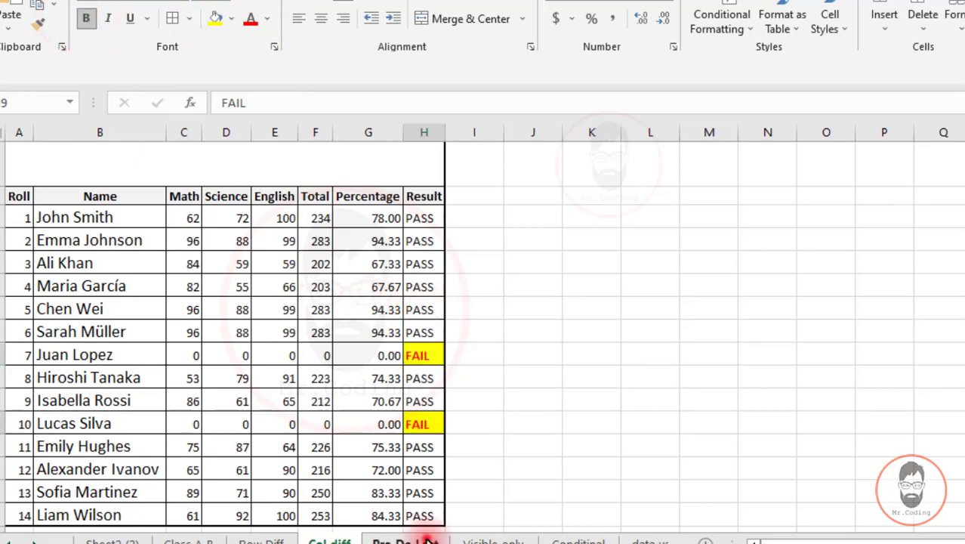
# Switch to the quarterly sales quantity sheet and examine the formulas behind Qtr 2 Sales and the Week 1 and Week 2 totals
pyautogui.click(429, 542)
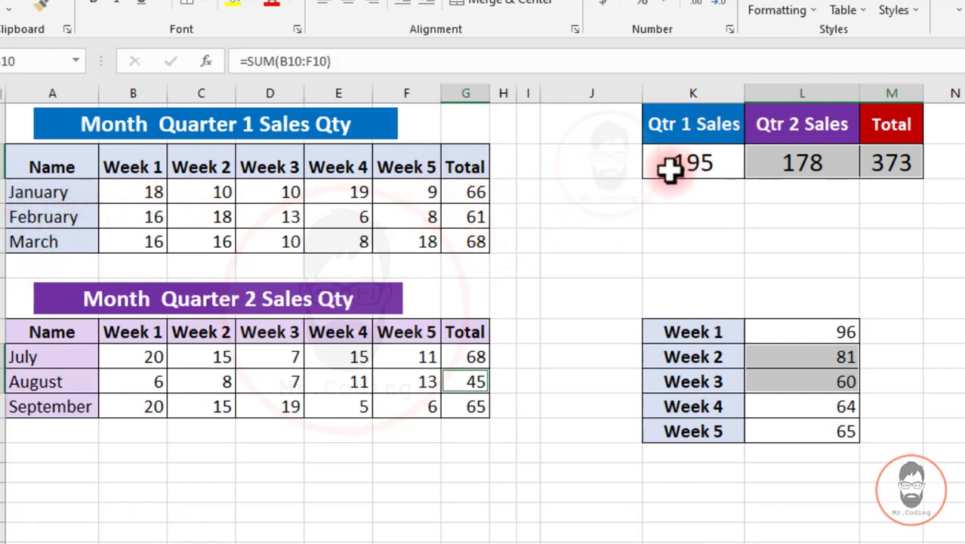
pyautogui.click(835, 173)
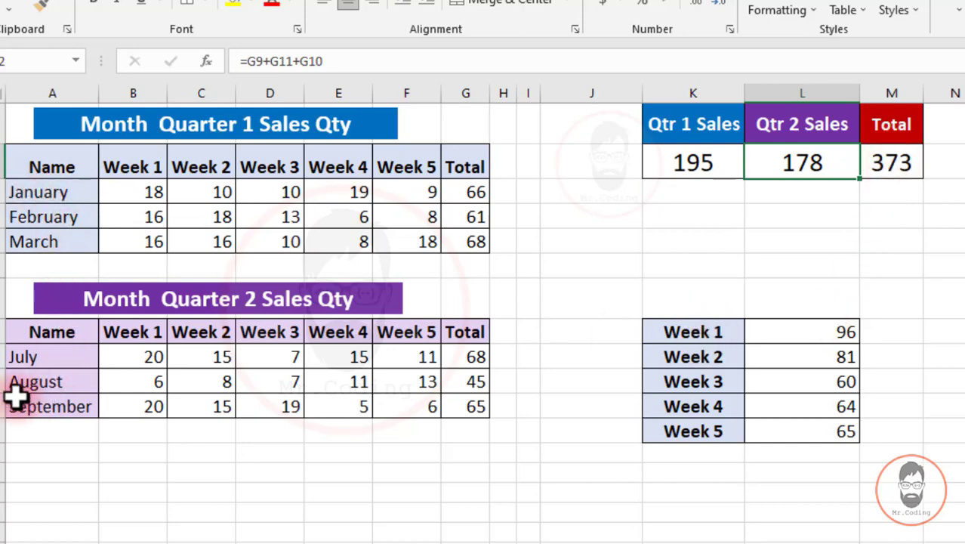
pyautogui.click(804, 331)
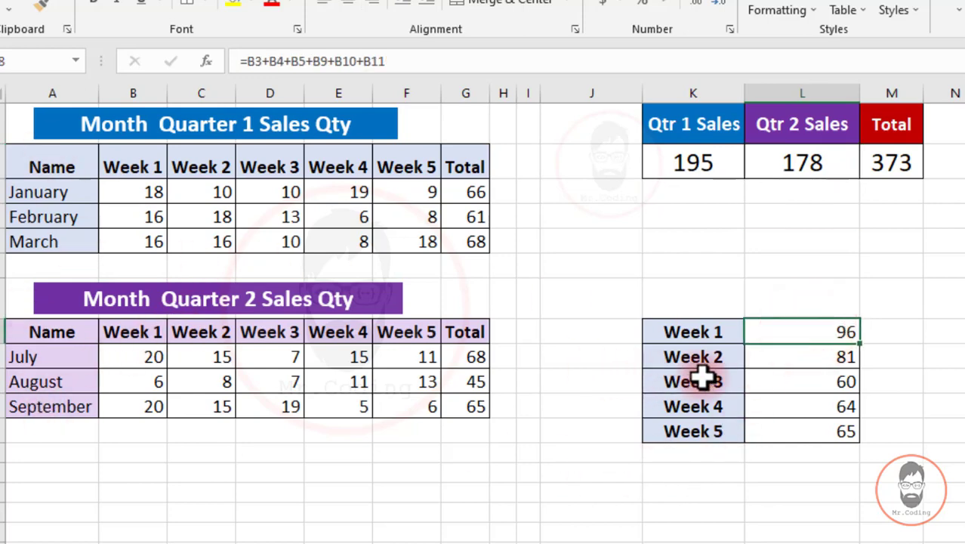
pyautogui.click(775, 363)
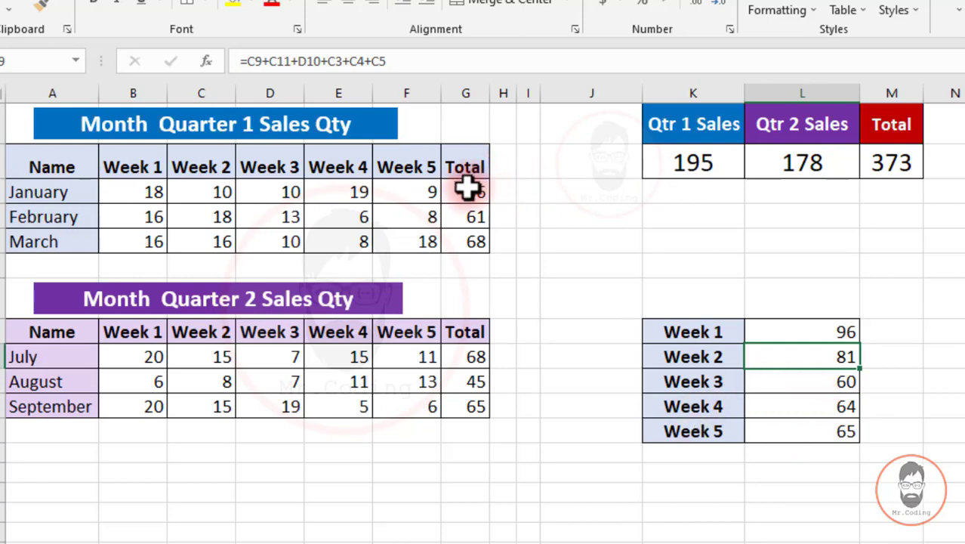
# Clear the Total values of both quarter tables and the Qtr 1 Sales, Qtr 2 Sales and Total summary values
pyautogui.moveTo(469, 191); pyautogui.dragTo(472, 241)
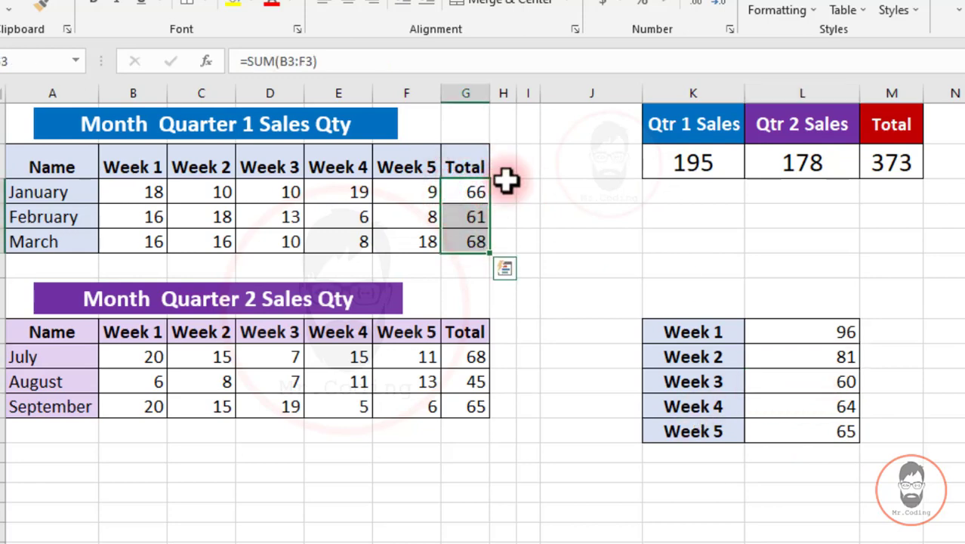
pyautogui.press('Delete')
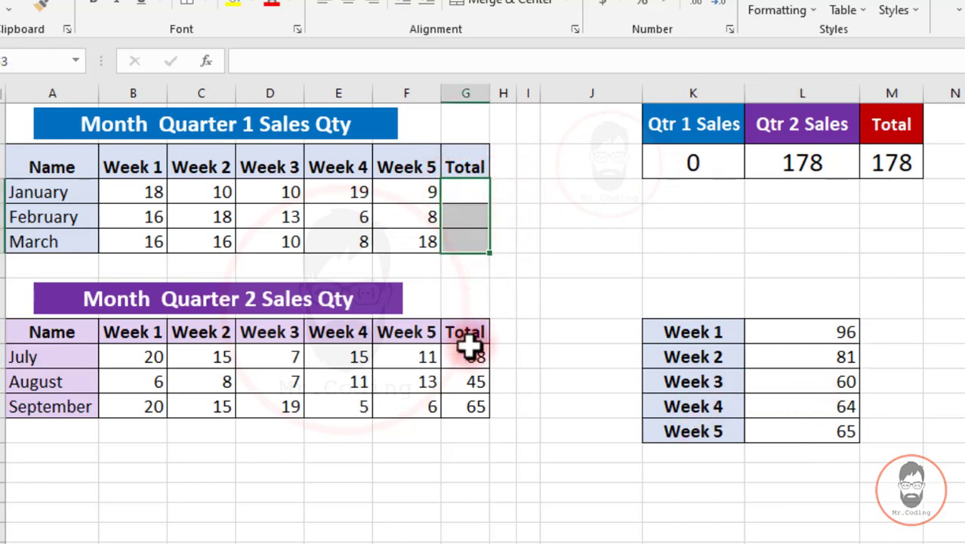
pyautogui.moveTo(468, 356); pyautogui.dragTo(468, 410)
pyautogui.press('Delete')
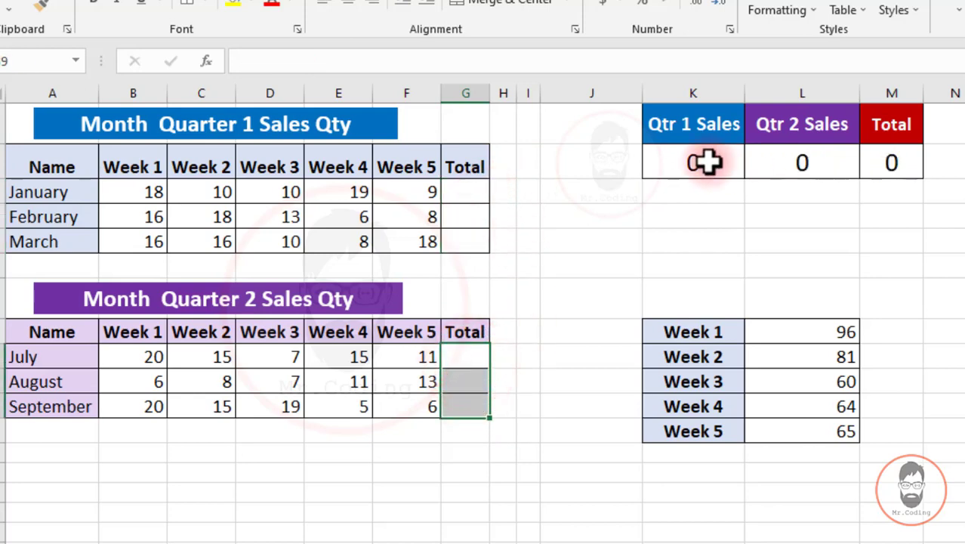
pyautogui.moveTo(707, 162); pyautogui.dragTo(891, 163)
pyautogui.press('Delete')
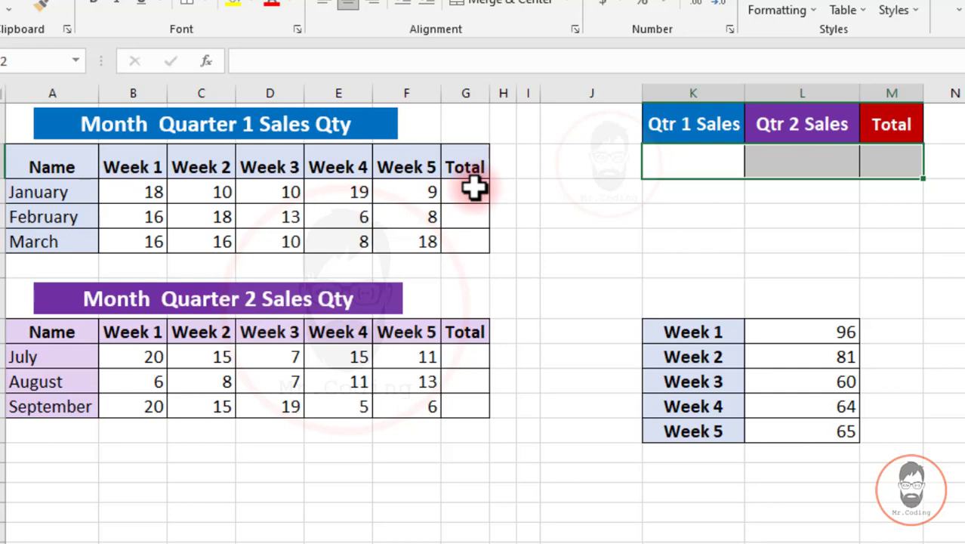
# Fill the Quarter 1 Total cells for January, February and March with AutoSum
pyautogui.moveTo(474, 189); pyautogui.dragTo(470, 234)
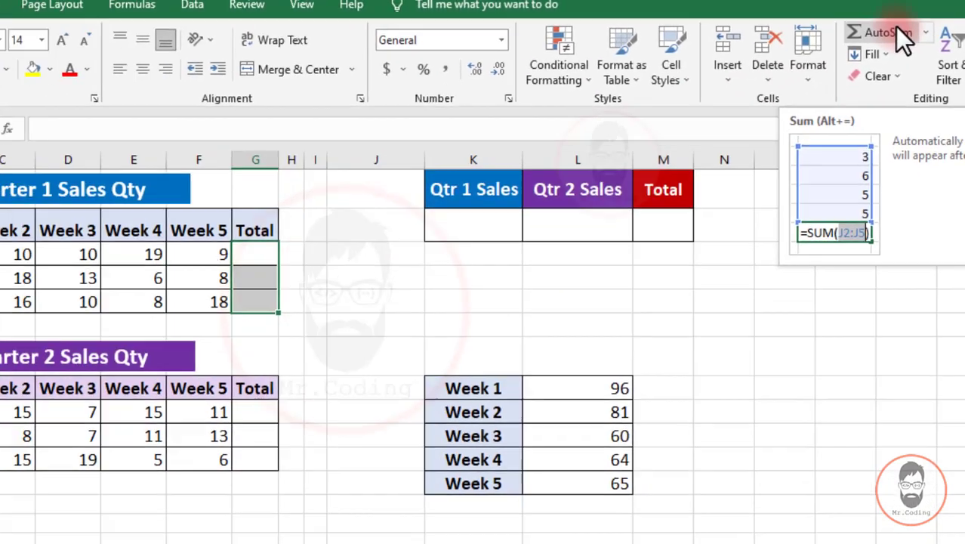
pyautogui.click(854, 62)
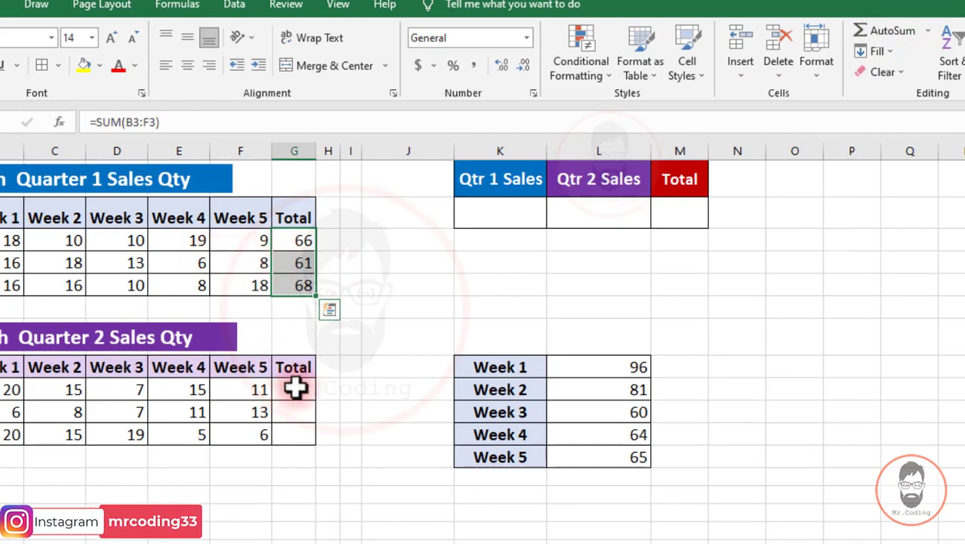
# Fill the Quarter 2 Total cells for July, August and September with AutoSum
pyautogui.moveTo(295, 388); pyautogui.dragTo(295, 434)
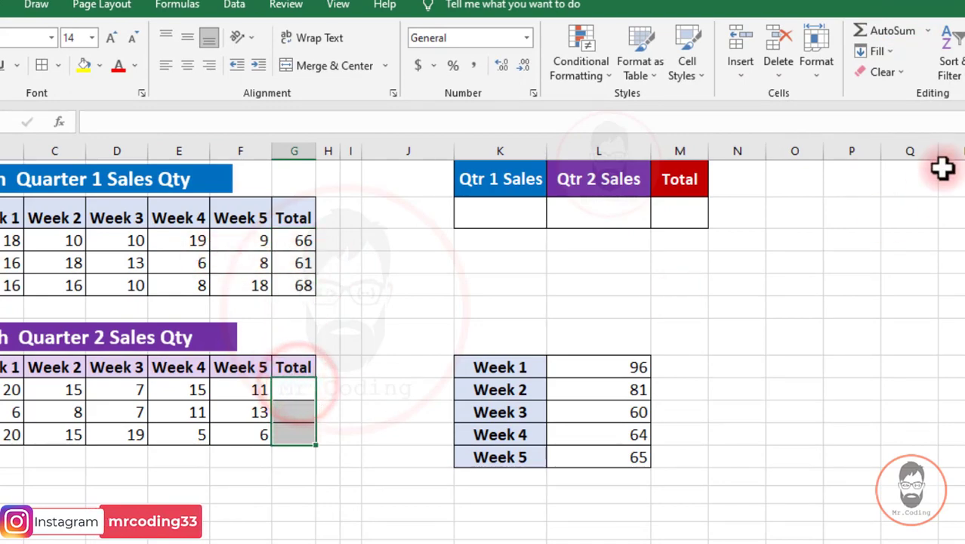
pyautogui.click(891, 32)
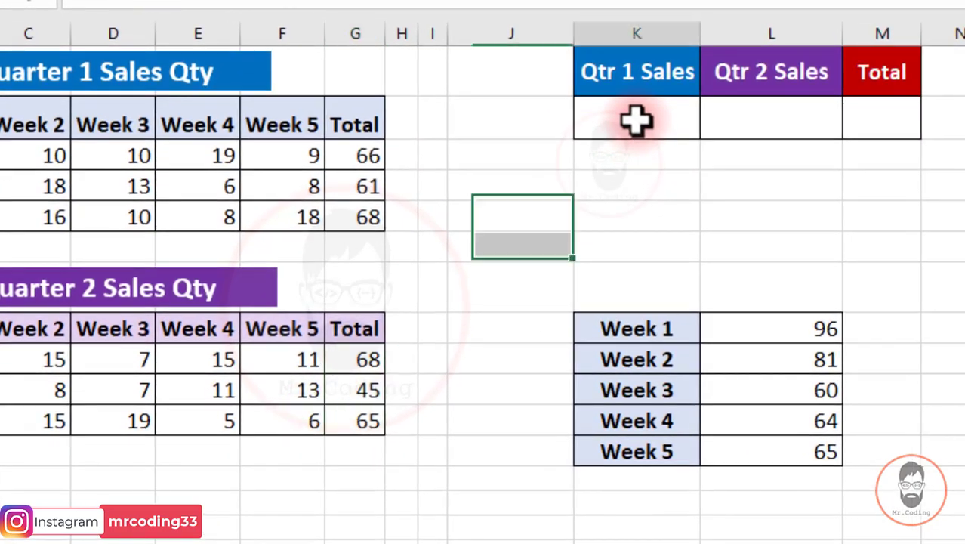
pyautogui.click(481, 217)
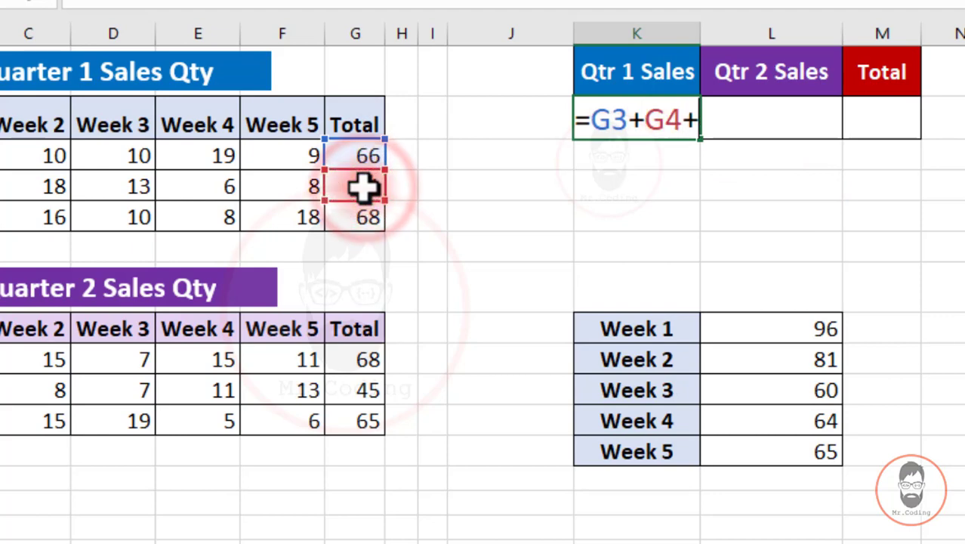
# Enter the formula =G3+G4+G5 under Qtr 1 Sales to add the three Quarter 1 monthly totals
pyautogui.click(348, 225)
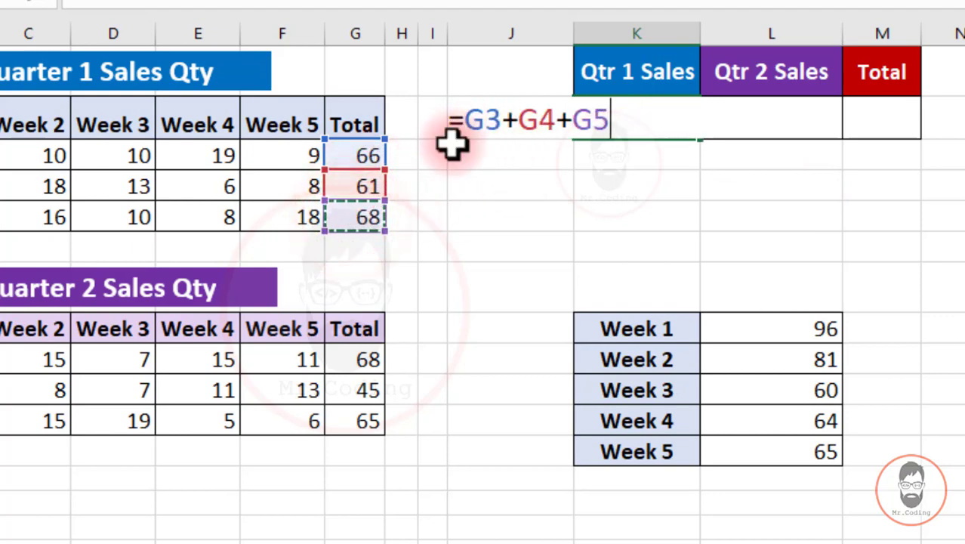
pyautogui.click(462, 121)
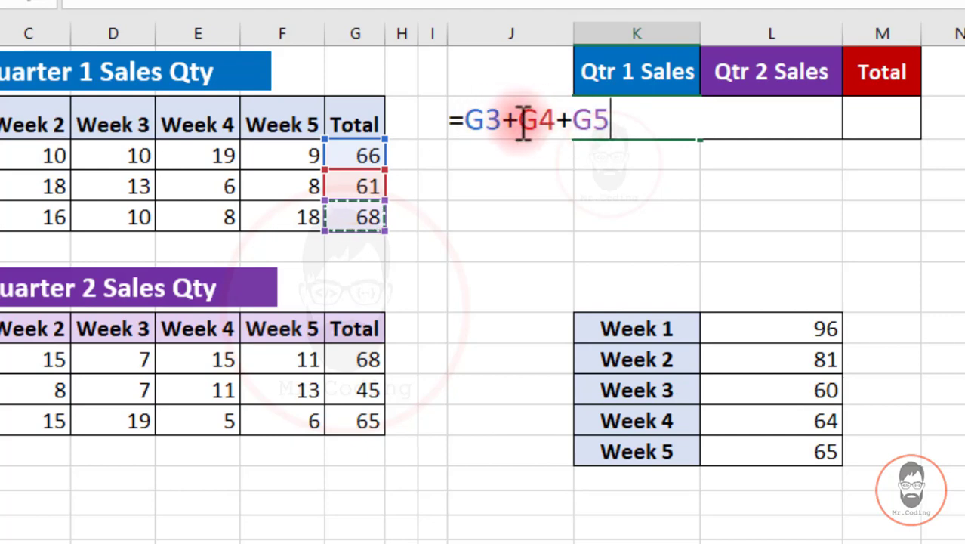
pyautogui.press('Return')
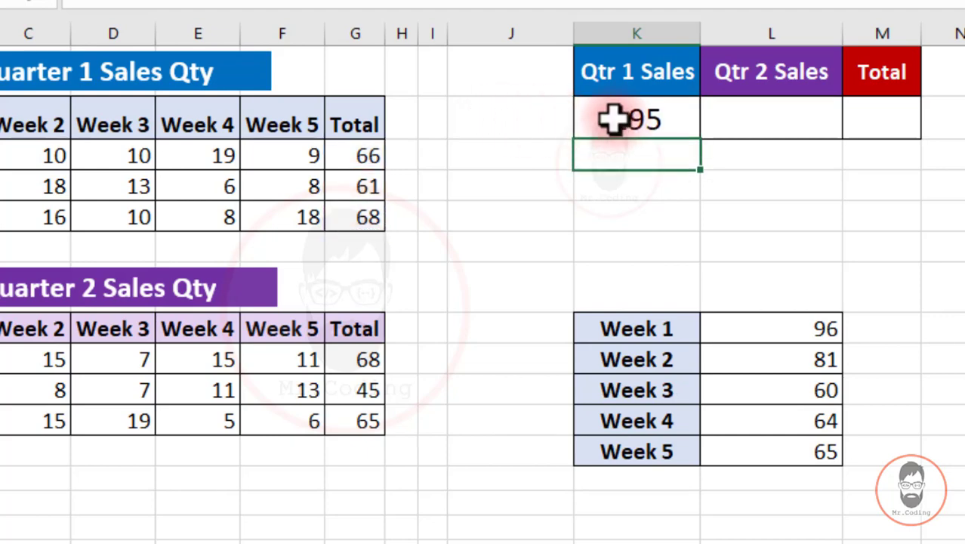
# Enter the formula =G9+G10+G11 under Qtr 2 Sales to add the three Quarter 2 monthly totals
pyautogui.click(759, 121)
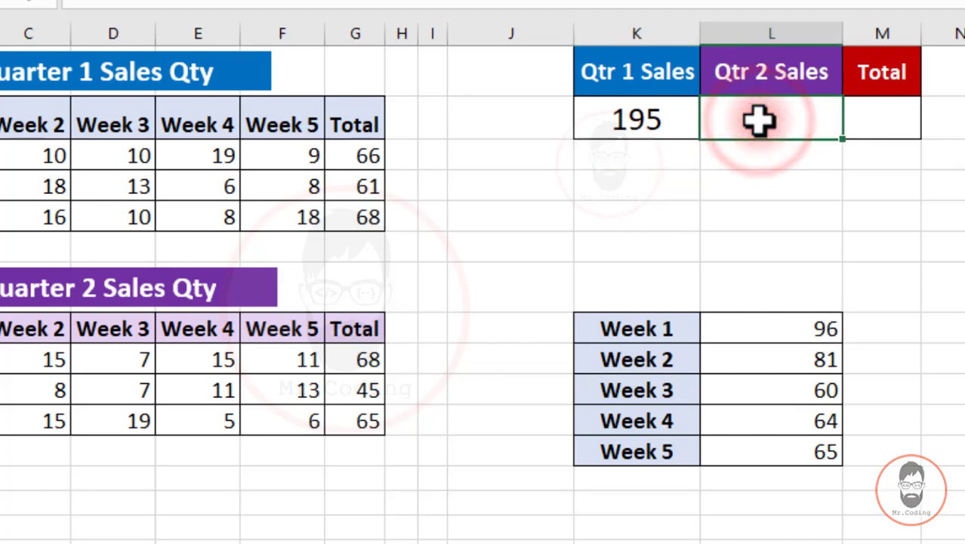
pyautogui.write('=')
pyautogui.click(355, 361)
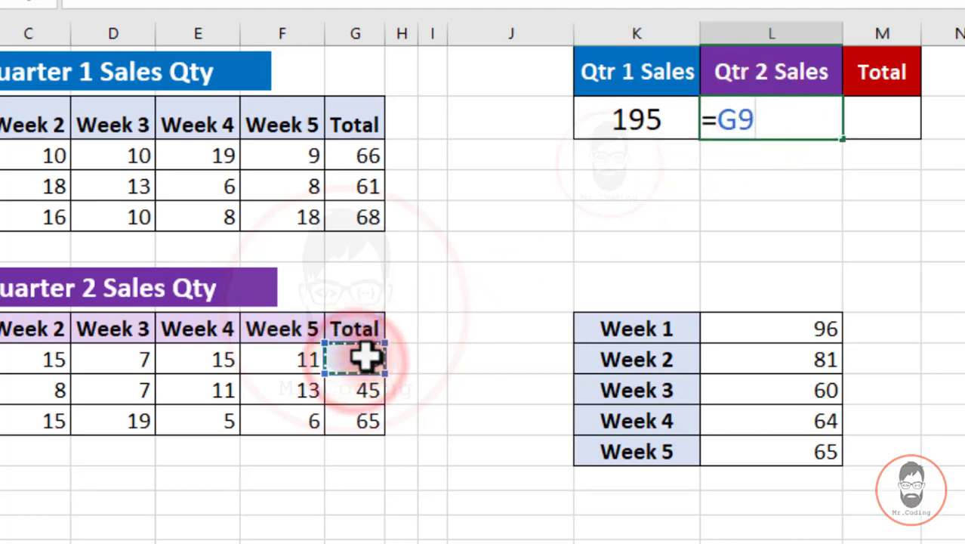
pyautogui.write('+')
pyautogui.click(354, 388)
pyautogui.write('+')
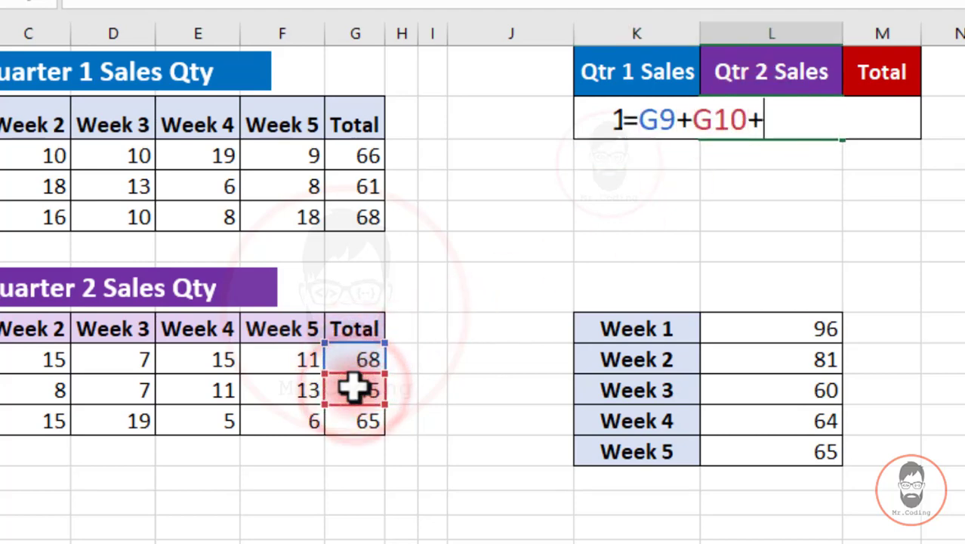
pyautogui.click(342, 416)
pyautogui.press('Return')
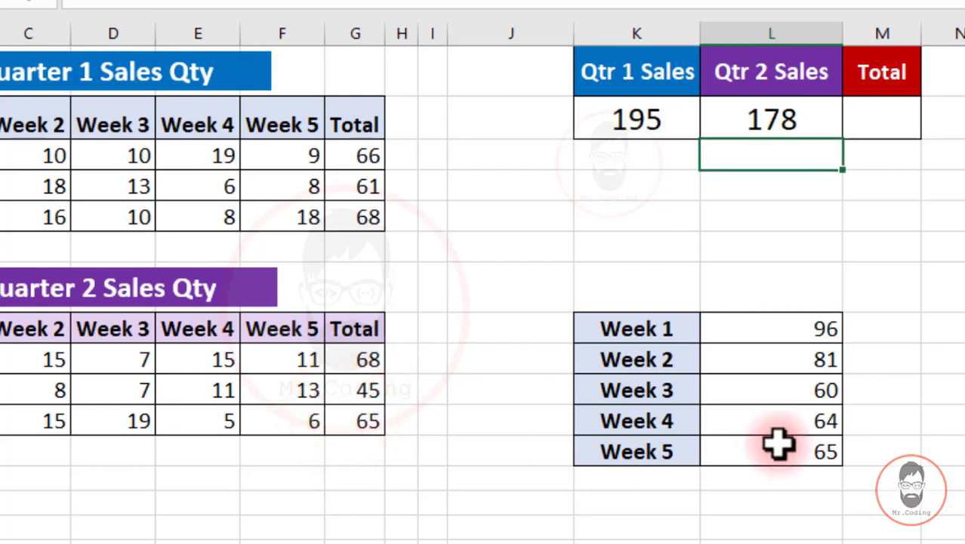
# Sum Qtr 1 Sales and Qtr 2 Sales (K2:L2) with AutoSum in the red Total summary cell
pyautogui.click(900, 106)
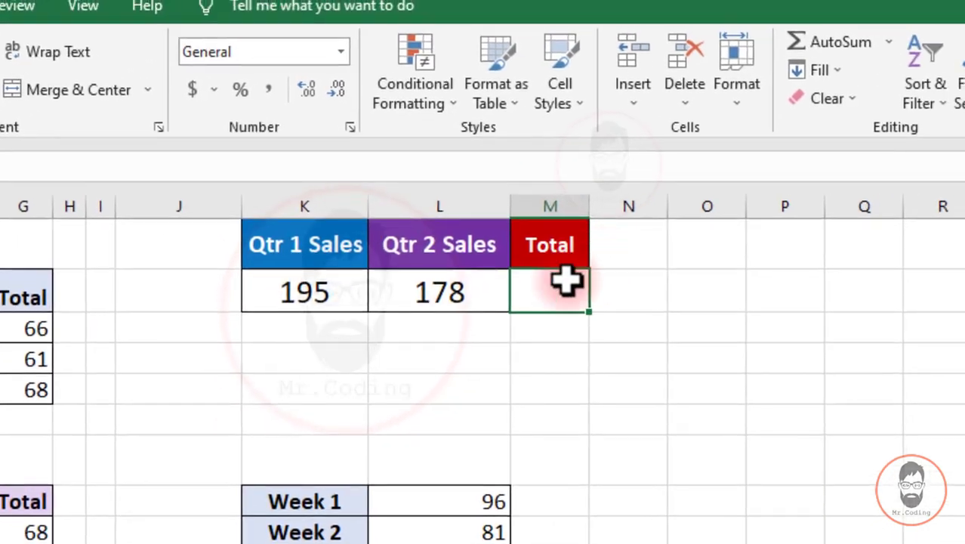
pyautogui.click(830, 42)
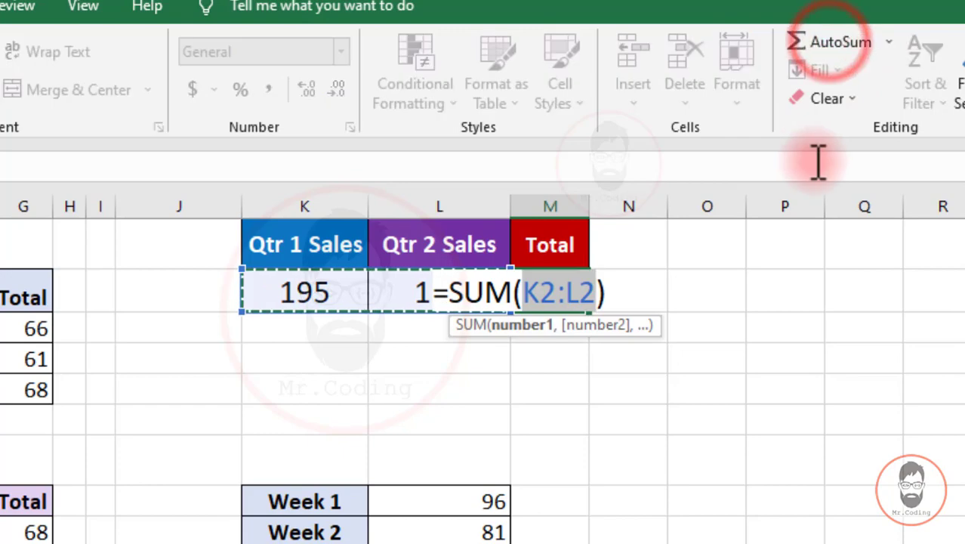
pyautogui.press('Return')
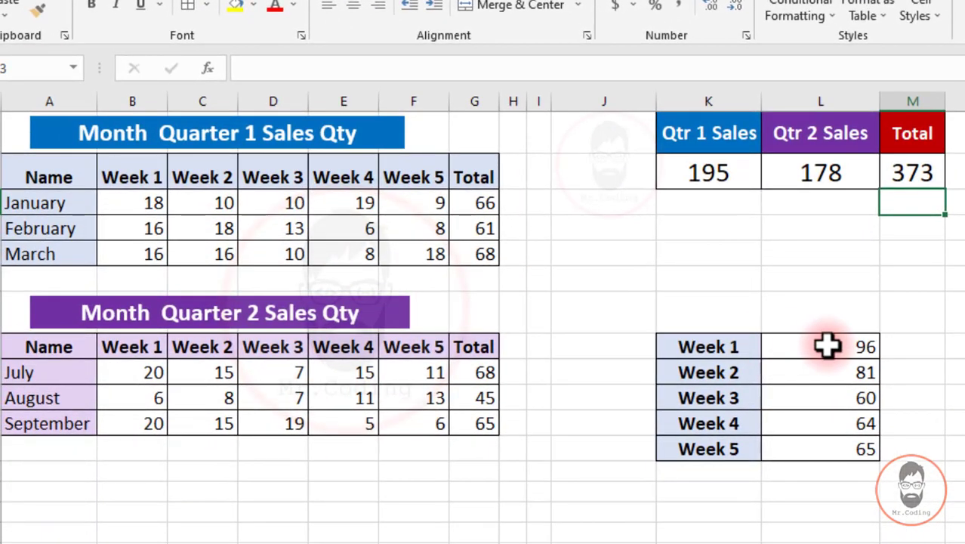
# Select the direct precedents of the February Total in the Quarter 1 table using Go To Special
pyautogui.click(828, 346)
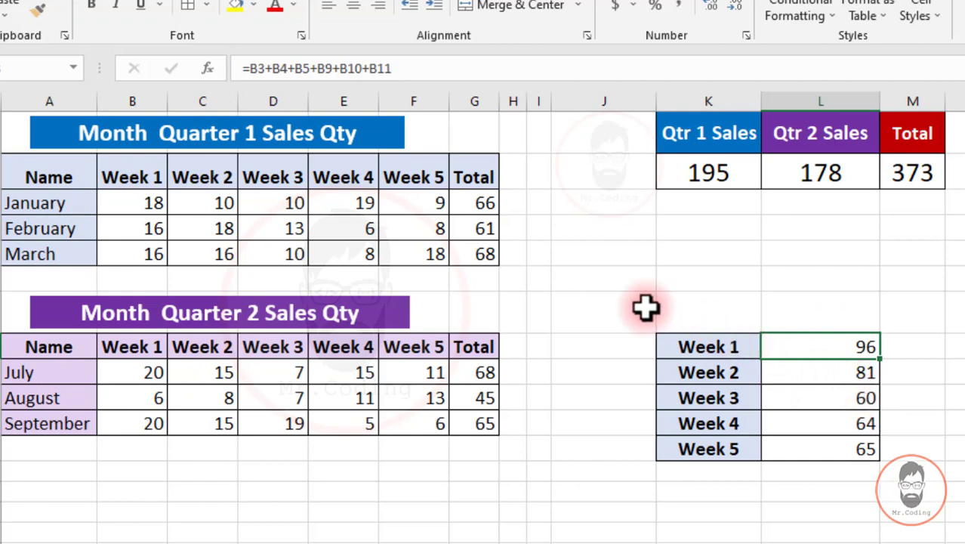
pyautogui.click(474, 226)
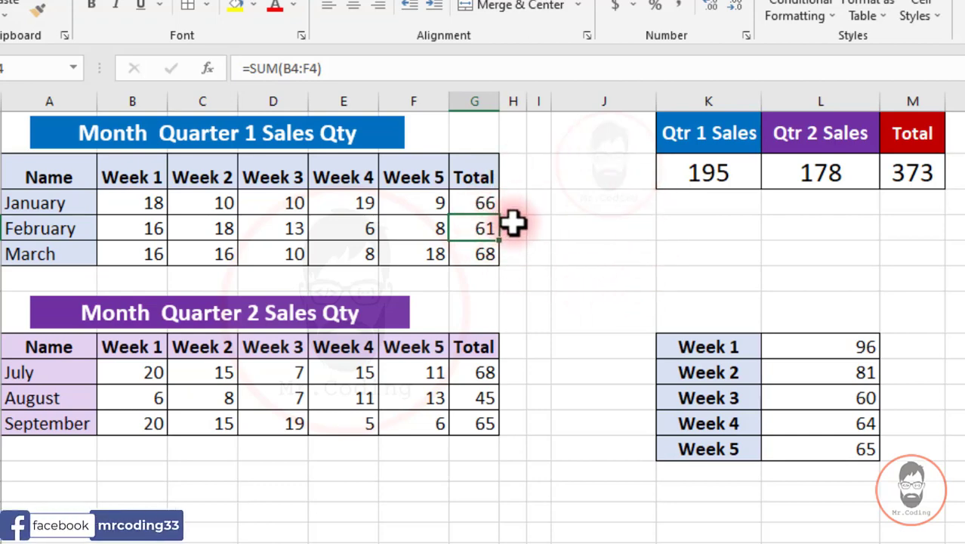
pyautogui.press('F5')
pyautogui.hotkey('alt', 's')
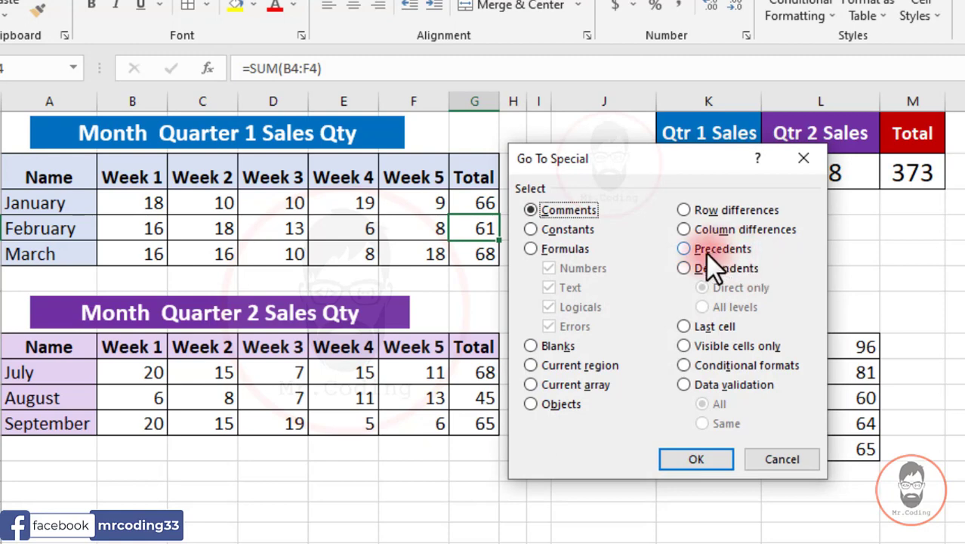
pyautogui.click(722, 250)
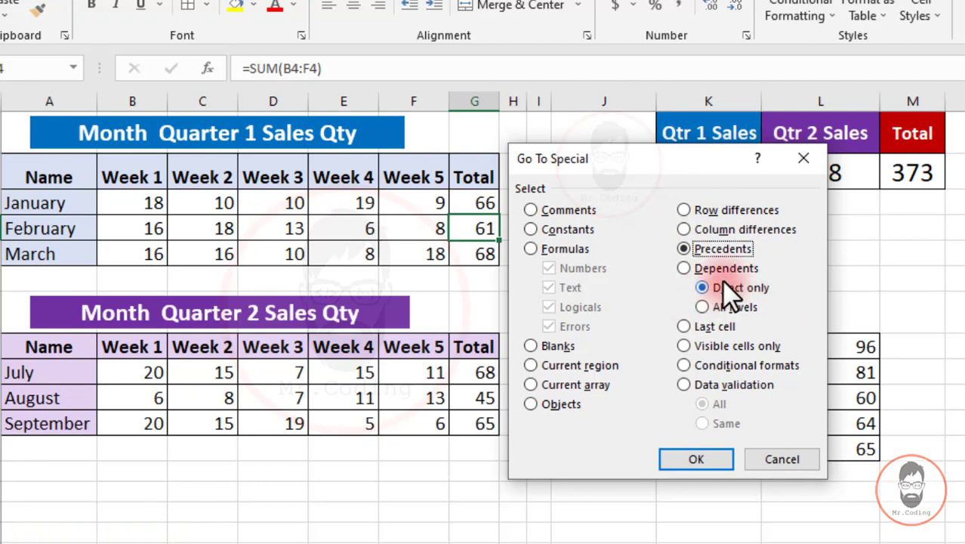
pyautogui.click(693, 460)
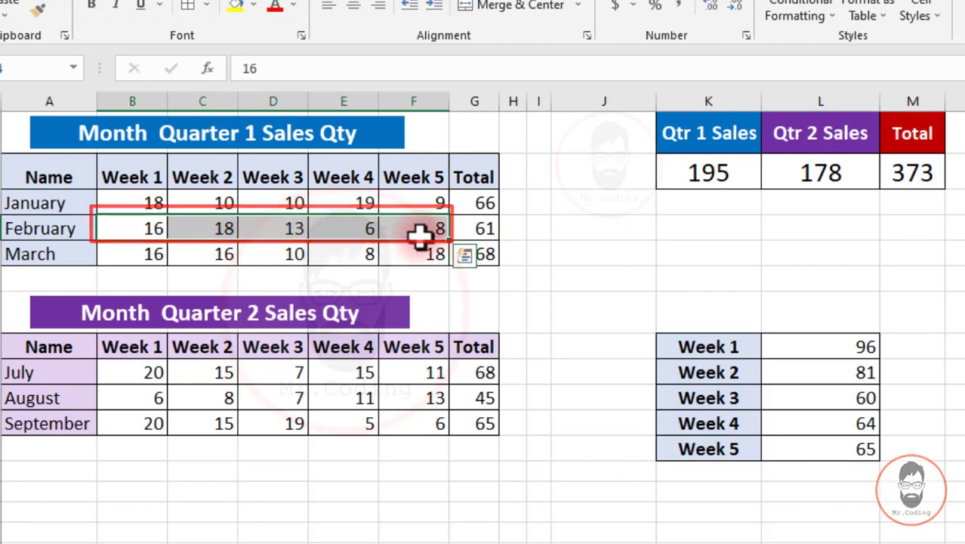
# Select the direct precedents of the Qtr 1 Sales value using Go To Special
pyautogui.click(712, 173)
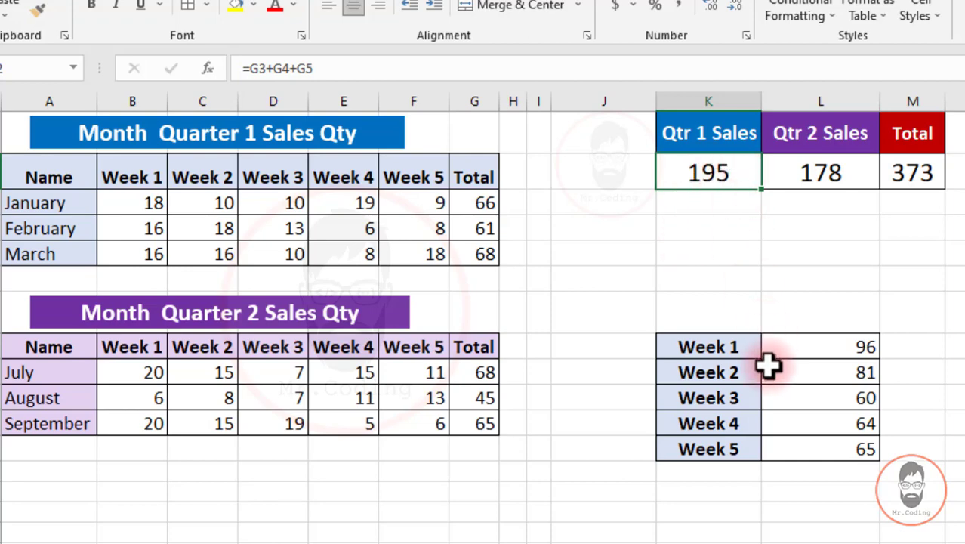
pyautogui.hotkey('ctrl', 'g')
pyautogui.hotkey('alt', 's')
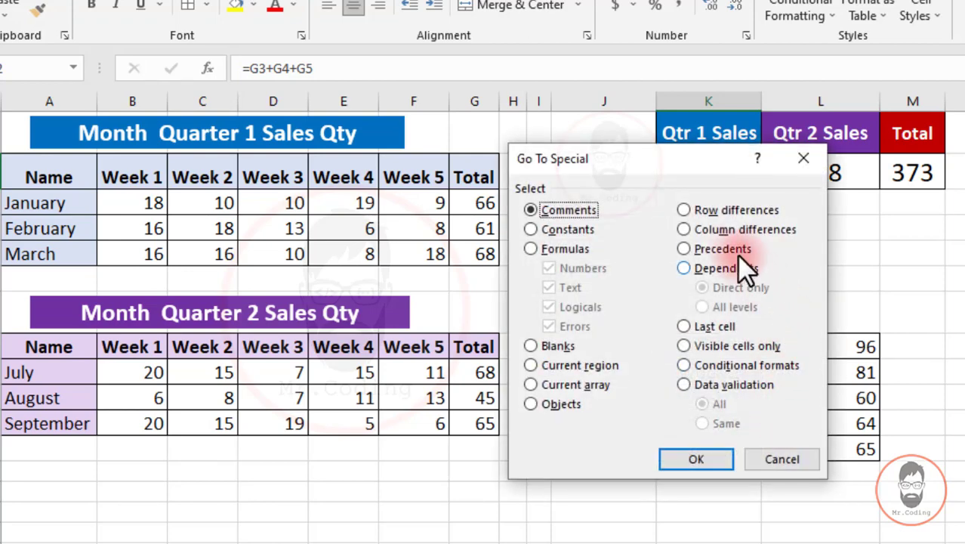
pyautogui.click(736, 251)
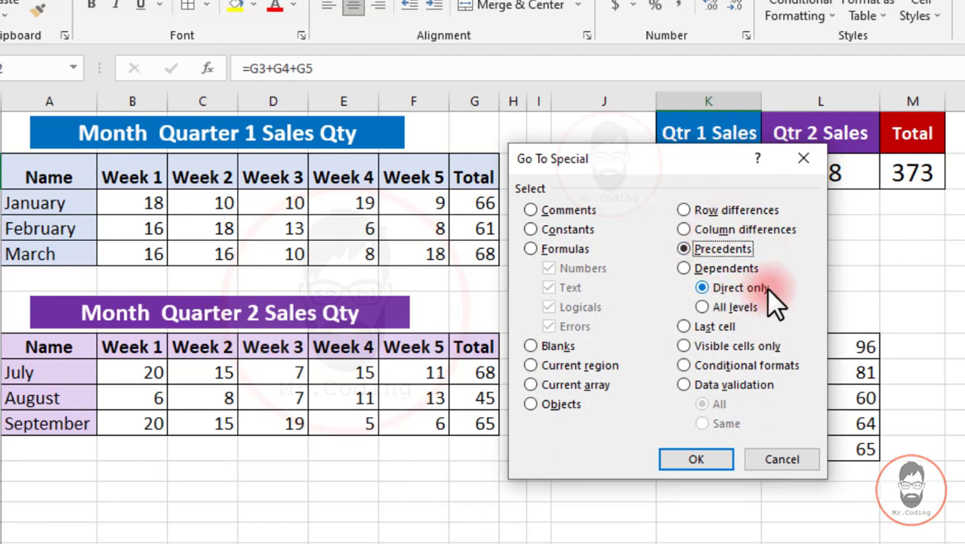
pyautogui.click(697, 459)
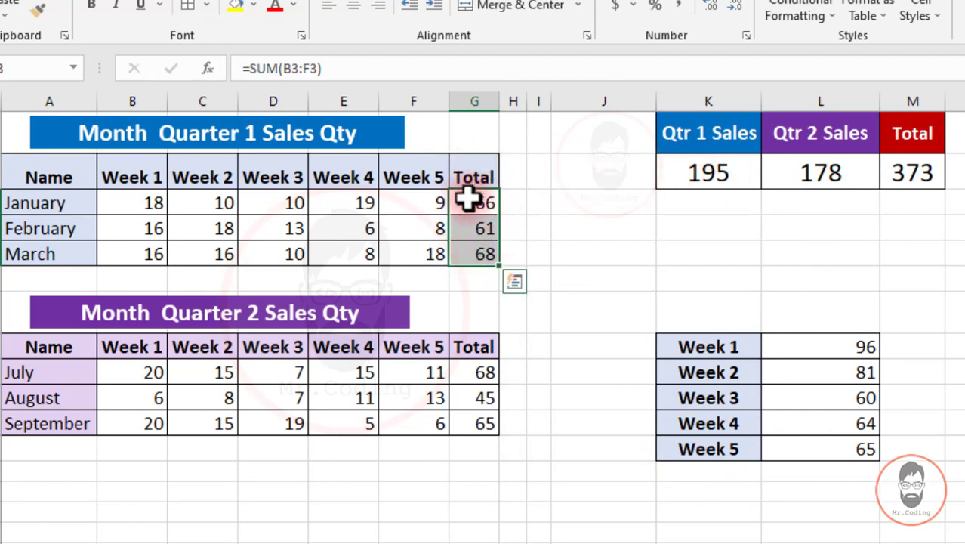
# Select the direct precedents of the Week 1 summary value in column L using Go To Special
pyautogui.click(853, 347)
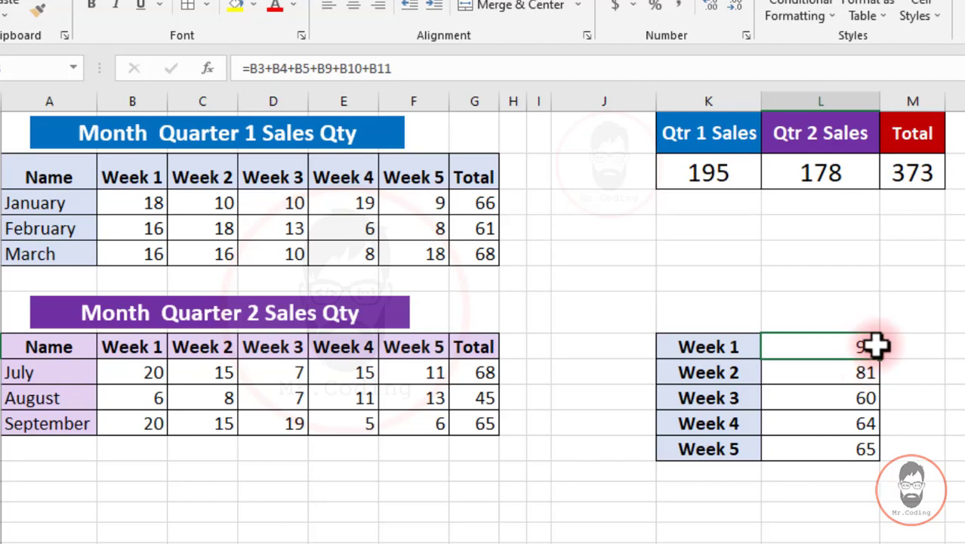
pyautogui.hotkey('ctrl', 'g')
pyautogui.hotkey('alt', 's')
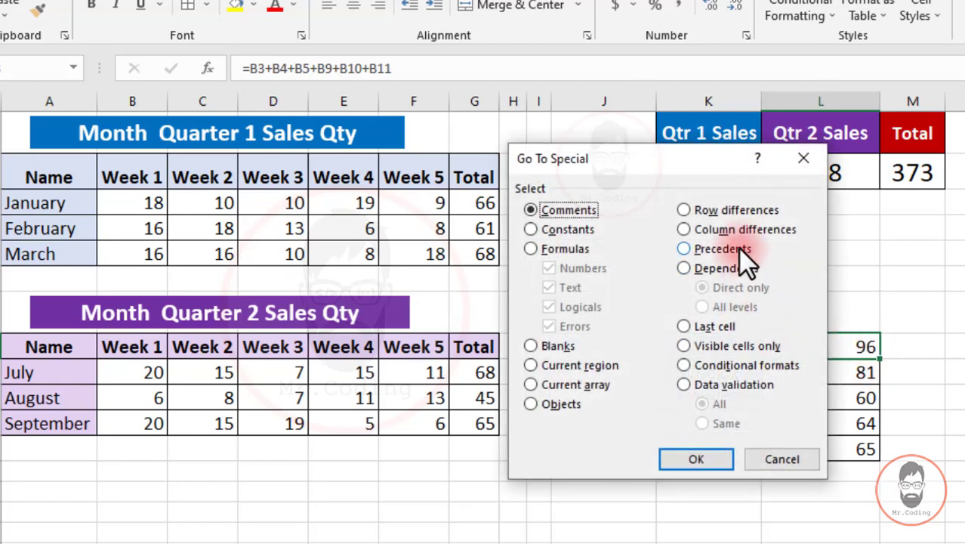
pyautogui.click(738, 248)
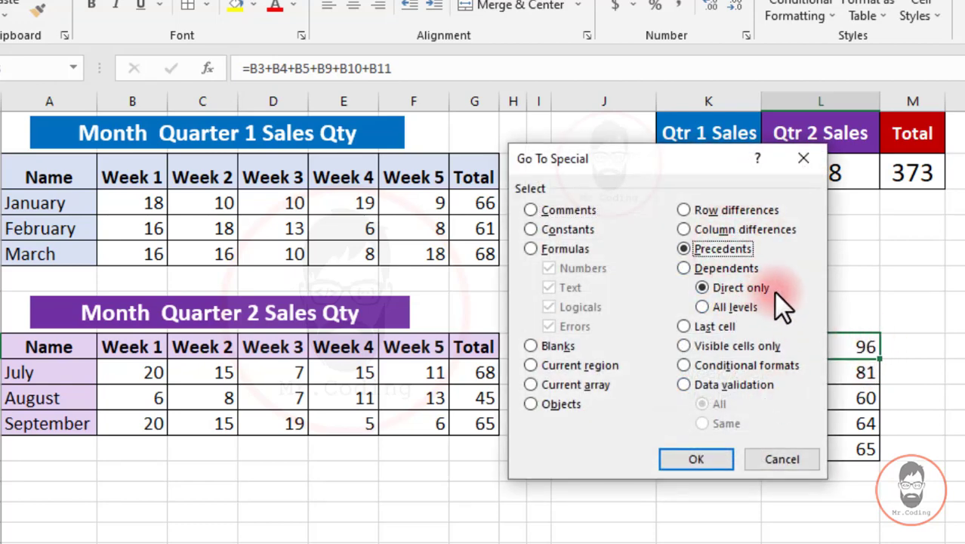
pyautogui.click(702, 461)
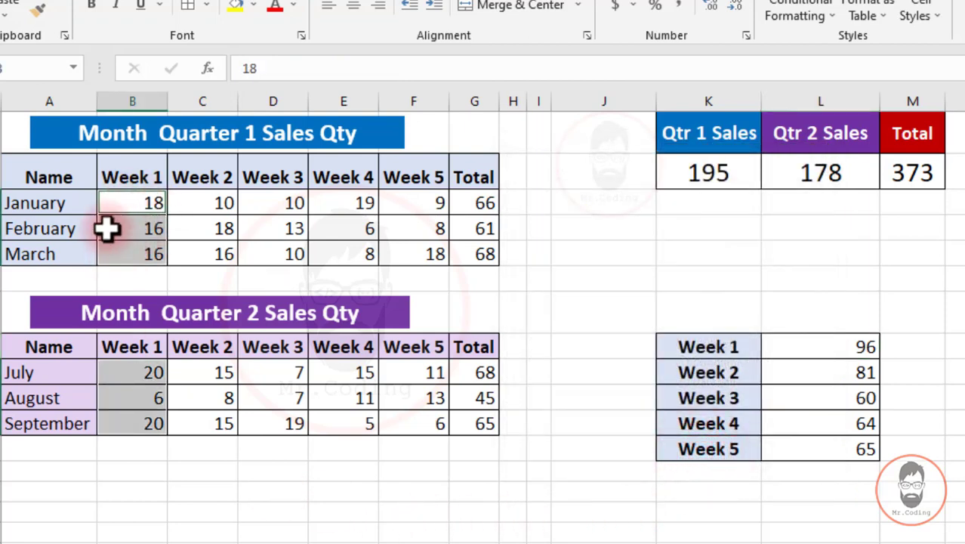
# Select the direct precedents of the Week 2 summary value in column L using Go To Special
pyautogui.click(857, 372)
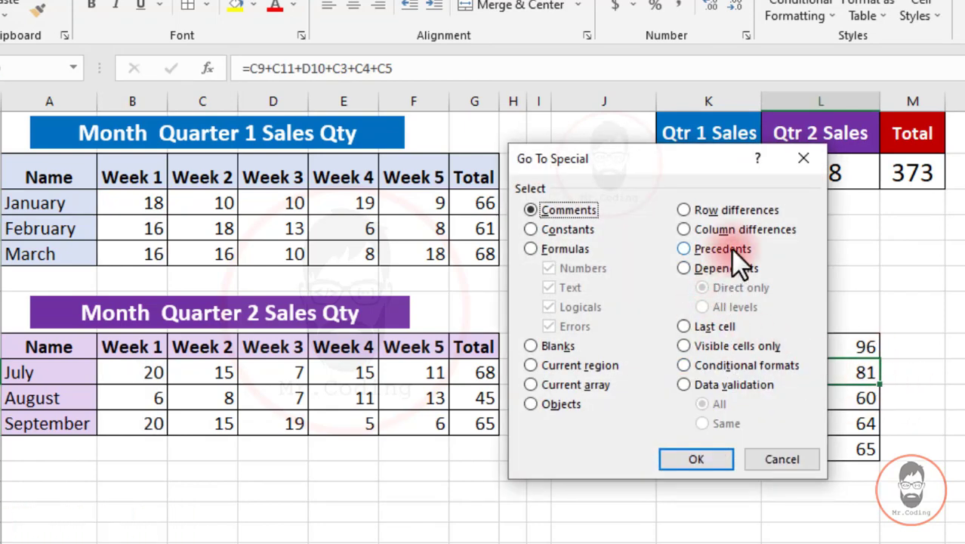
pyautogui.click(730, 250)
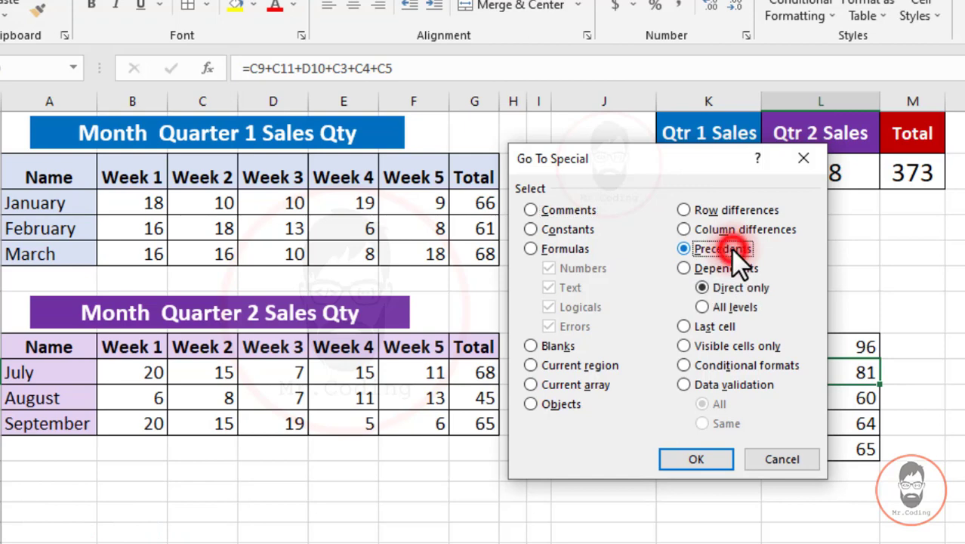
pyautogui.click(708, 460)
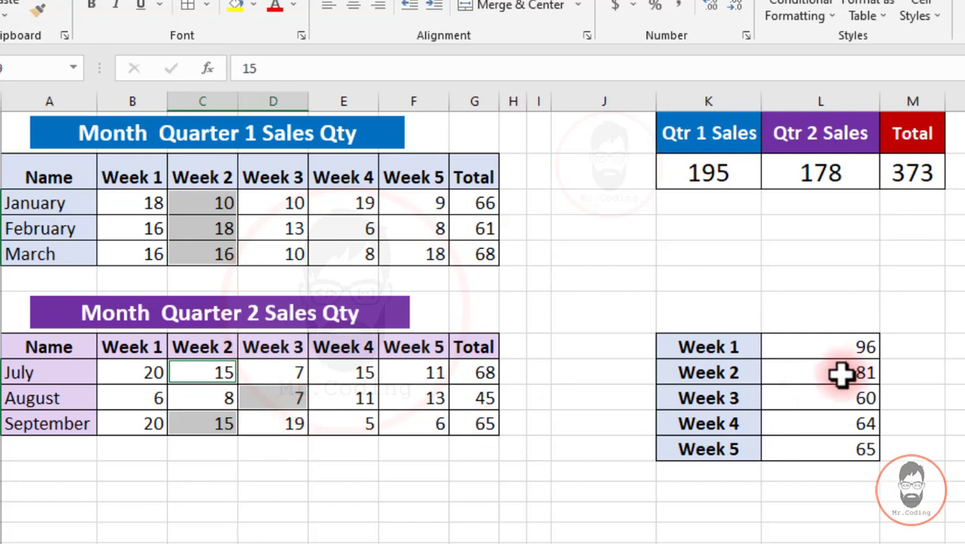
# Select the precedents at all levels of the Total summary value in M2 using Go To Special
pyautogui.click(916, 174)
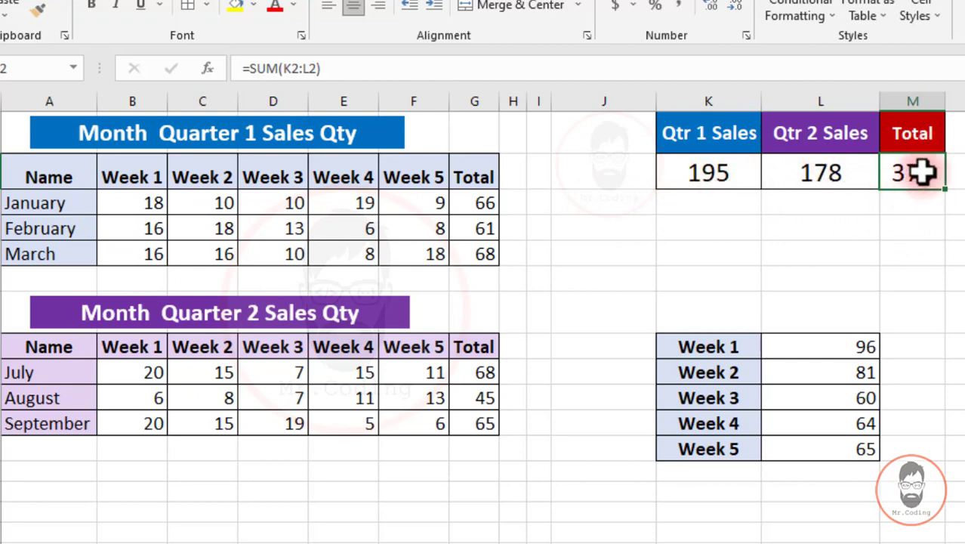
pyautogui.press('F5')
pyautogui.hotkey('alt', 's')
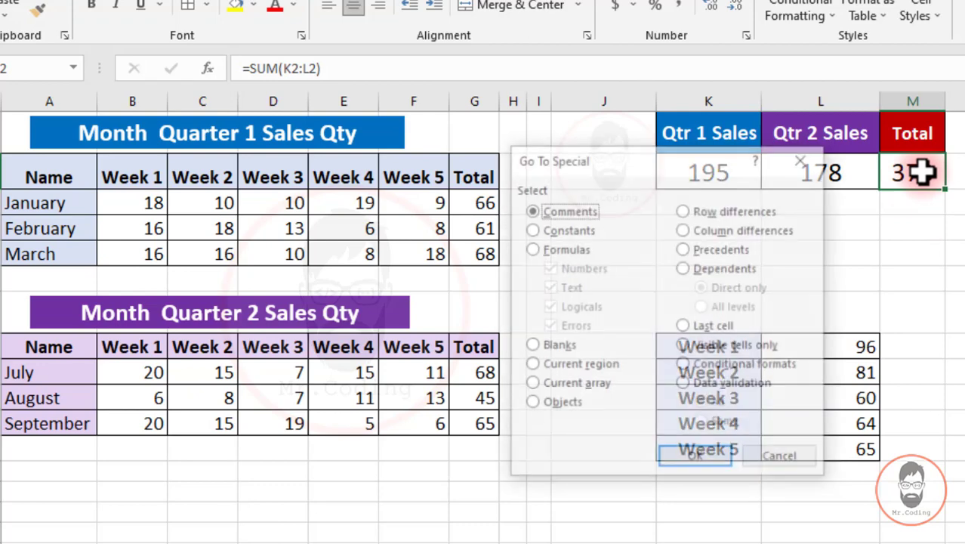
pyautogui.click(725, 248)
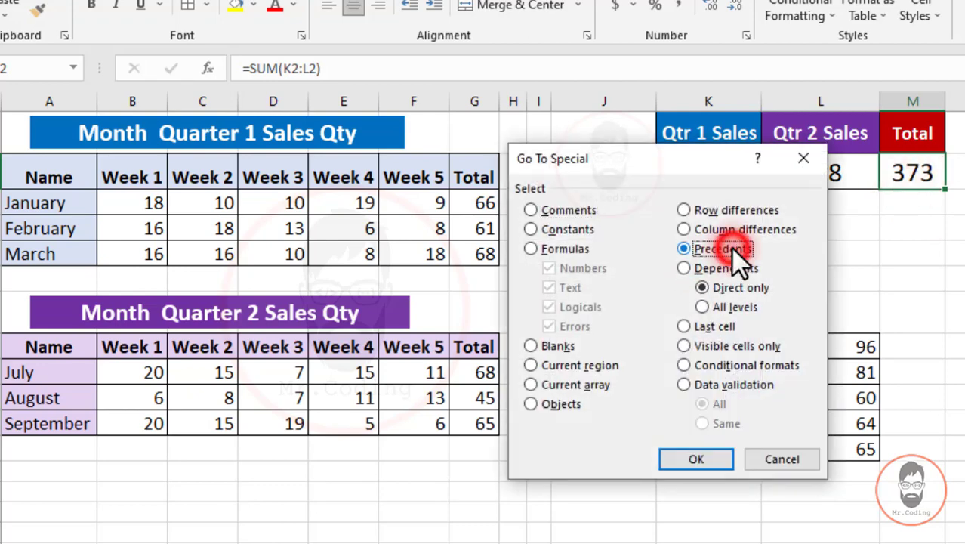
pyautogui.click(734, 303)
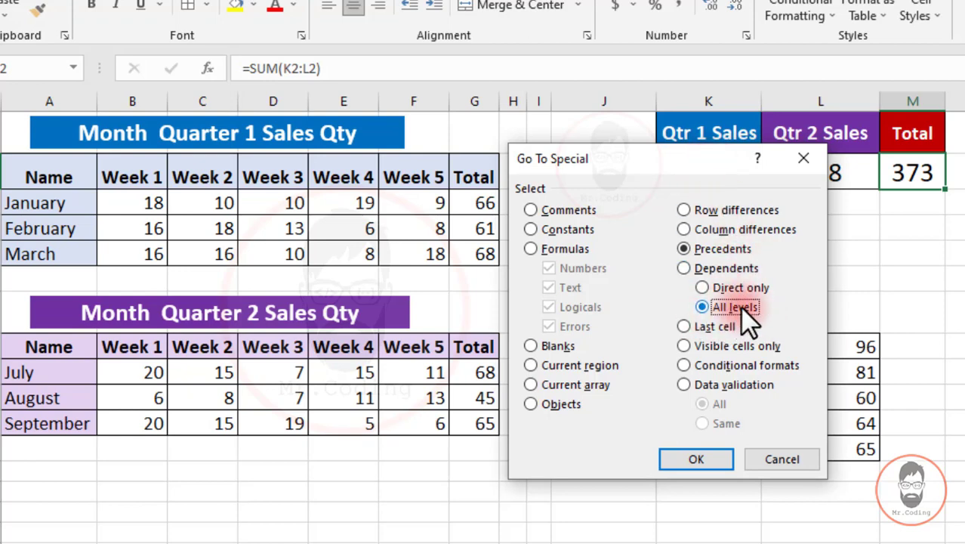
pyautogui.click(703, 461)
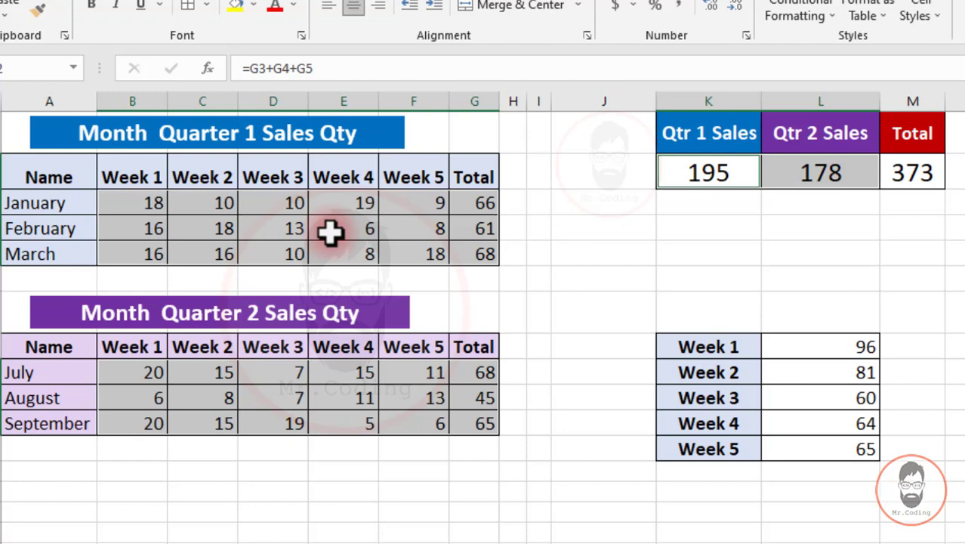
# Select the direct dependents of the January Week 1 value in B3 using Go To Special
pyautogui.click(145, 206)
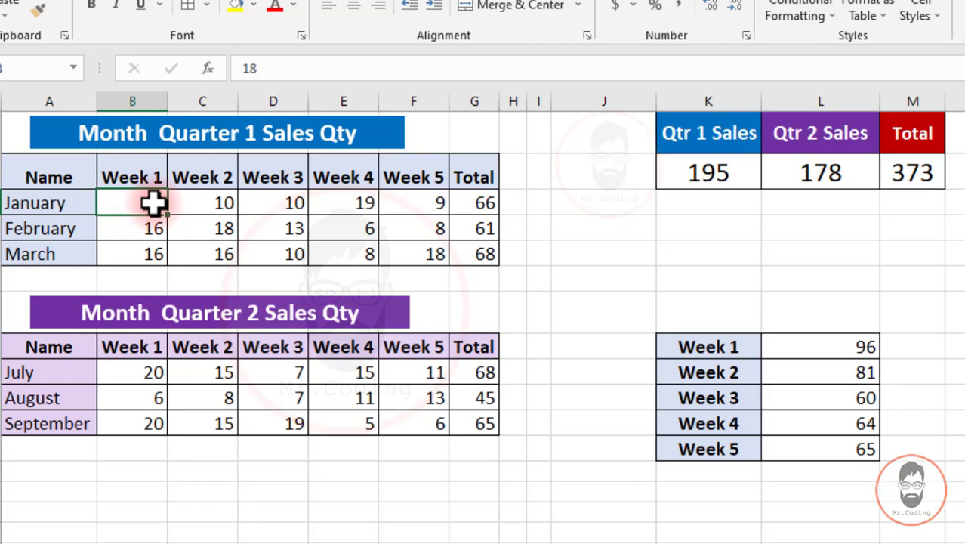
pyautogui.click(476, 199)
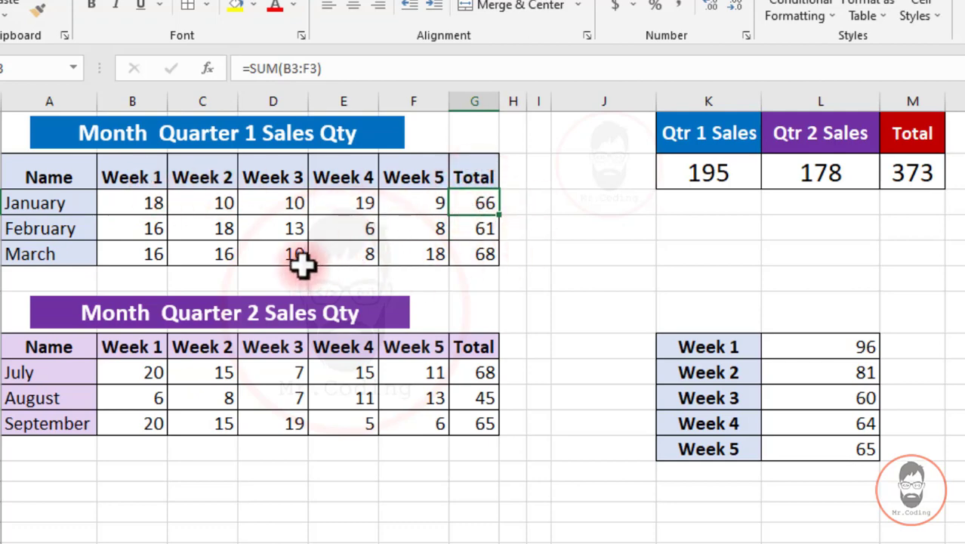
pyautogui.click(151, 212)
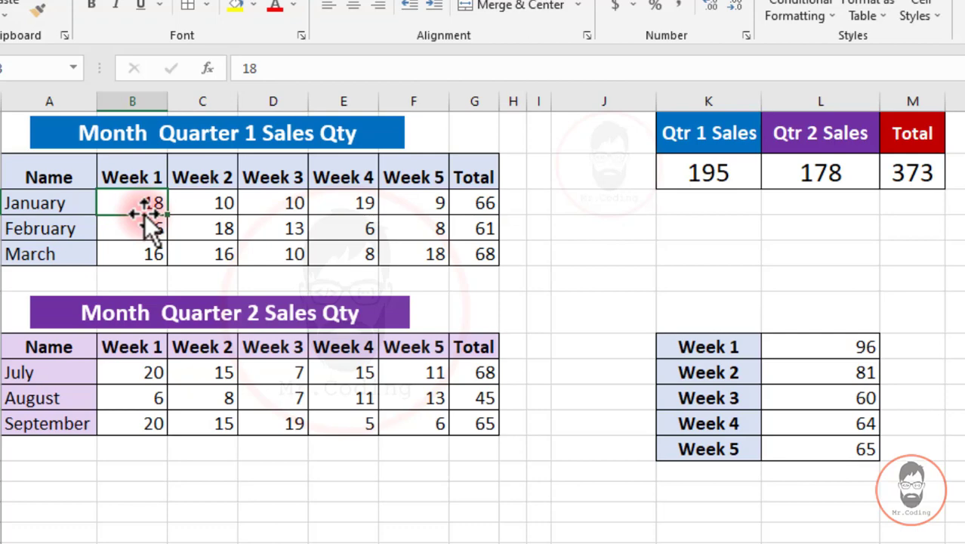
pyautogui.press('F5')
pyautogui.hotkey('alt', 's')
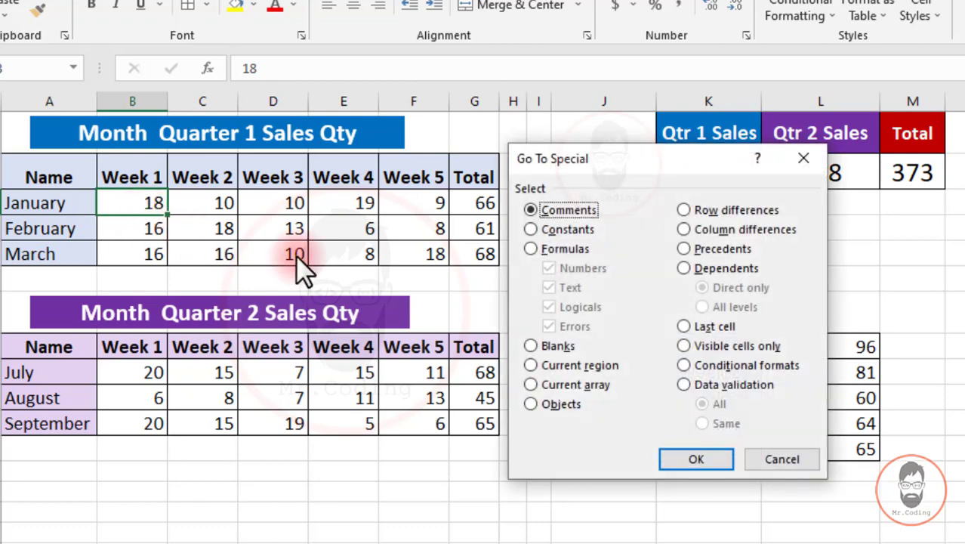
pyautogui.click(726, 269)
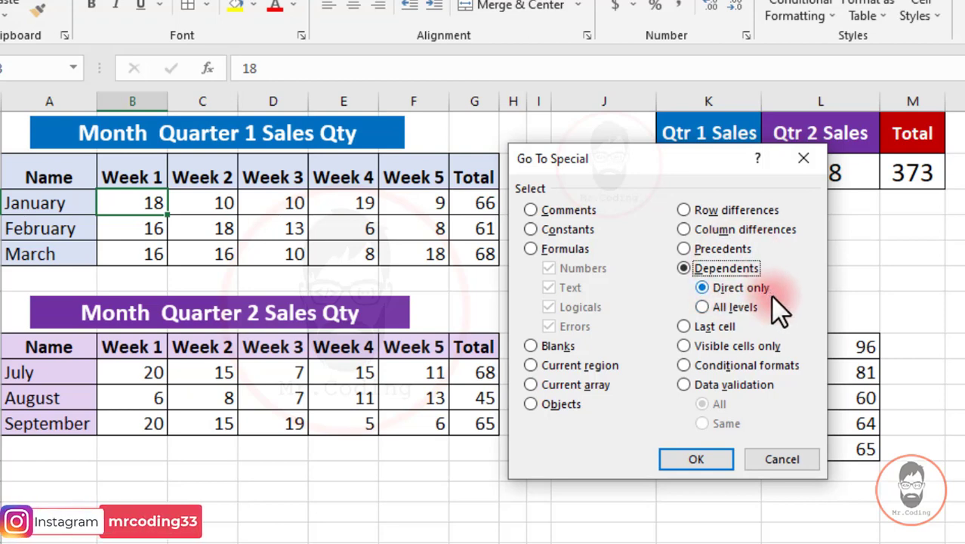
pyautogui.click(695, 458)
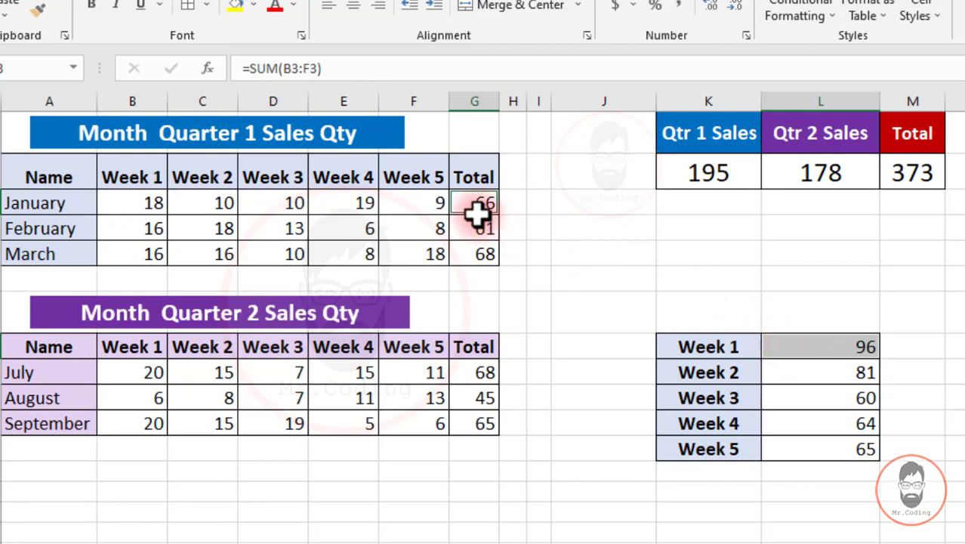
# Select the direct dependents of the August Week 3 value in D10 using Go To Special
pyautogui.click(287, 398)
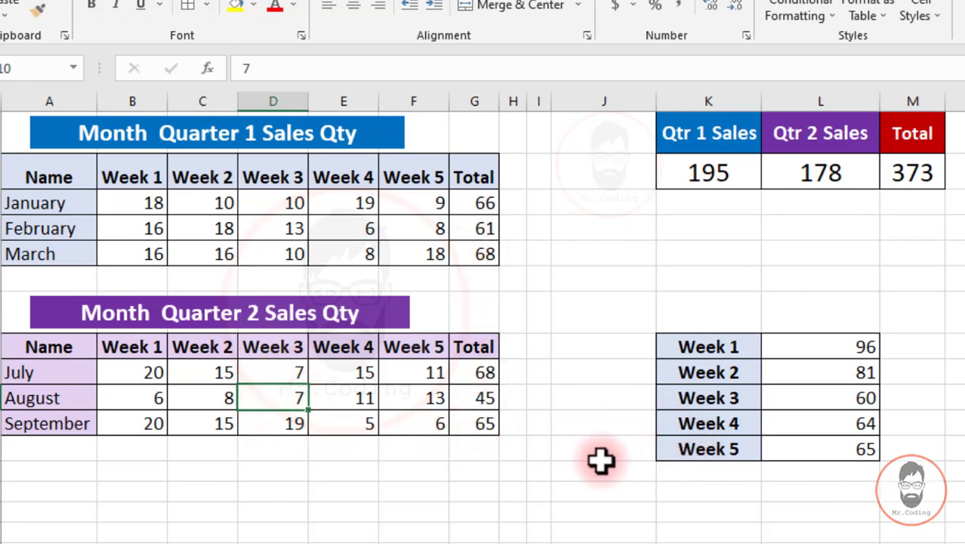
pyautogui.press('F5')
pyautogui.hotkey('alt', 's')
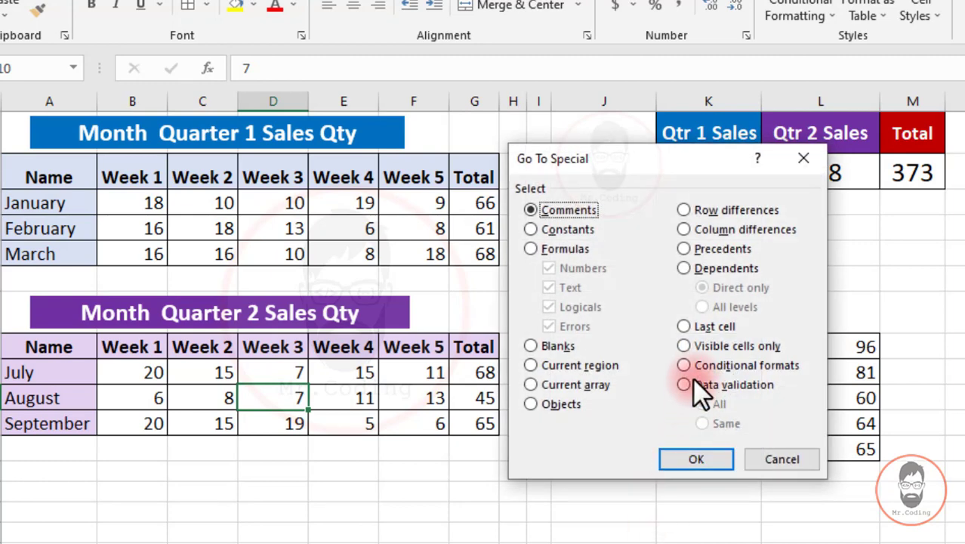
pyautogui.click(727, 269)
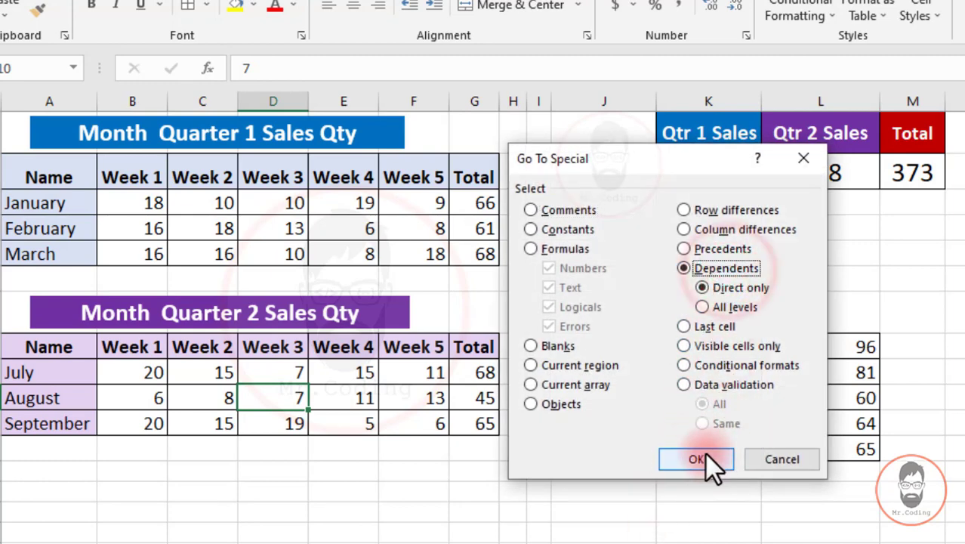
pyautogui.click(704, 454)
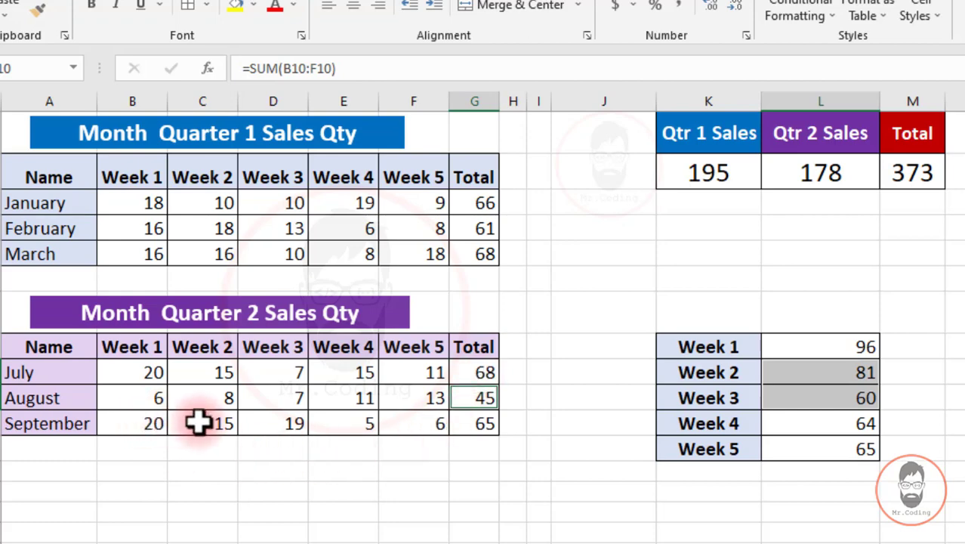
# Select the dependents at all levels of the August Week 2 value in C10 using Go To Special
pyautogui.click(215, 395)
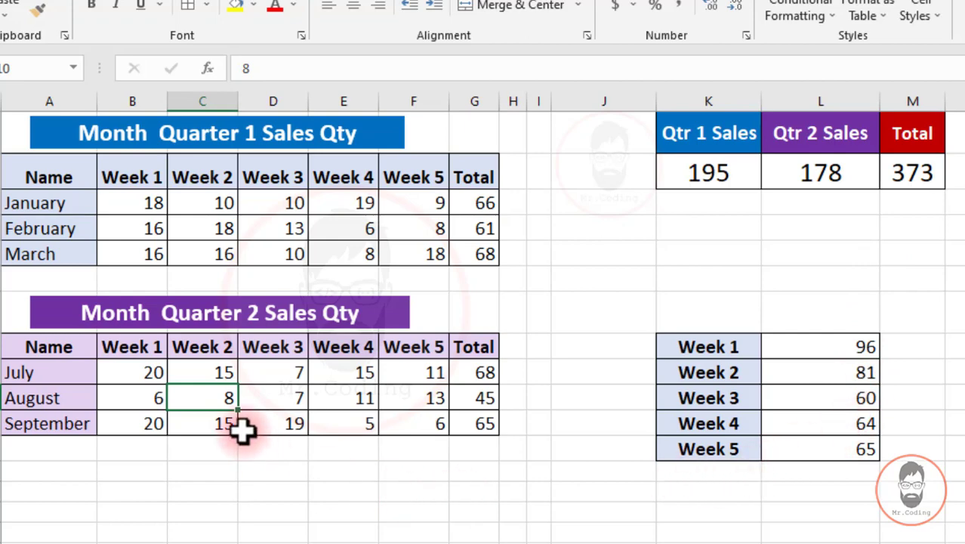
pyautogui.press('F5')
pyautogui.hotkey('alt', 's')
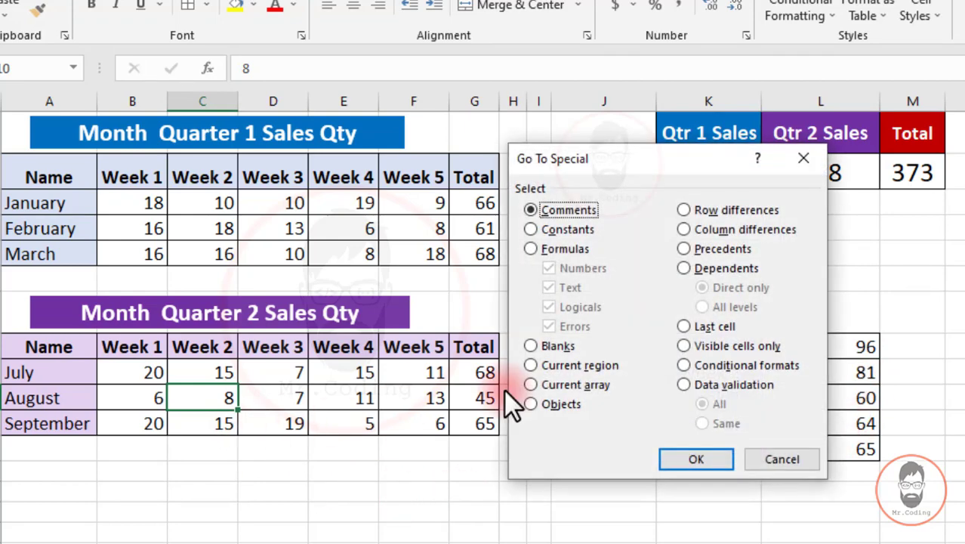
pyautogui.click(727, 270)
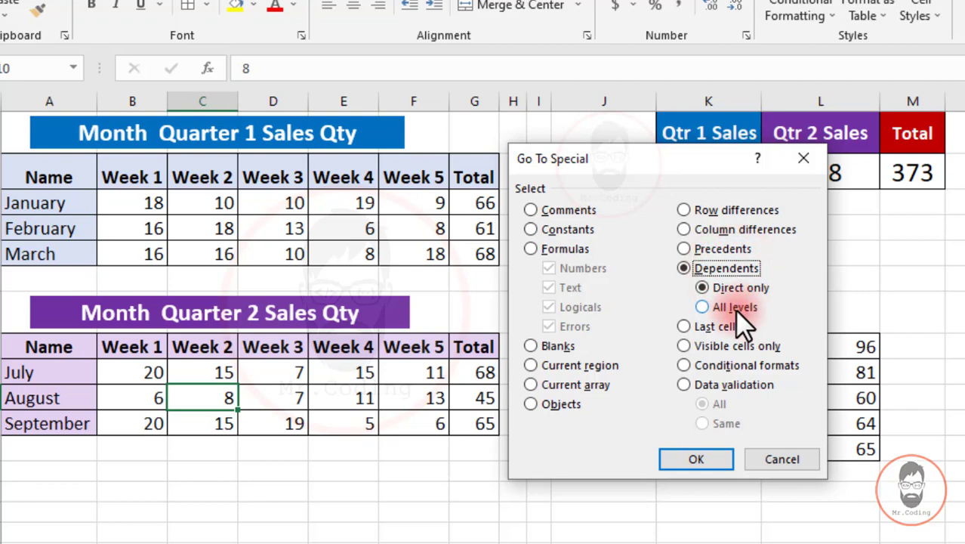
pyautogui.click(736, 310)
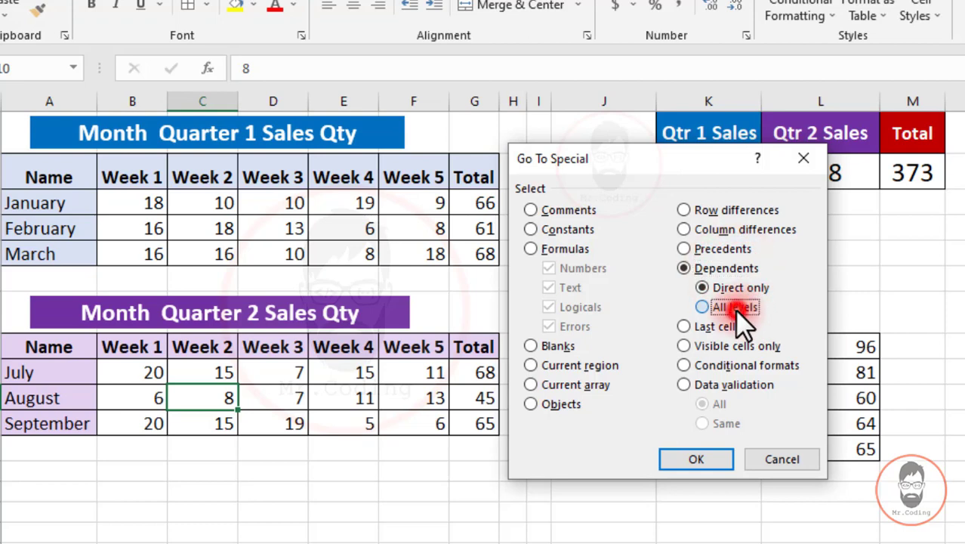
pyautogui.click(697, 457)
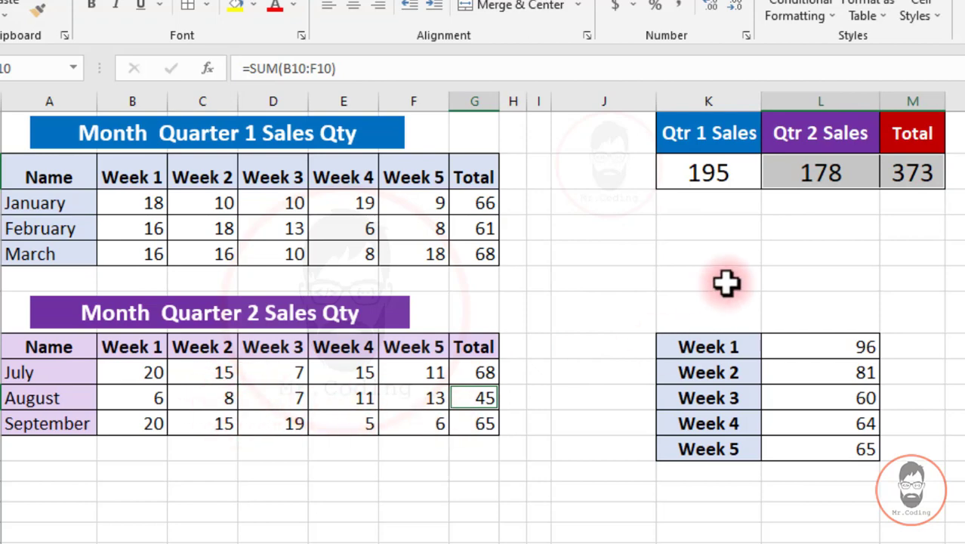
# Go to the worksheet's last cell using the Last cell option of Go To Special
pyautogui.hotkey('ctrl', 'g')
pyautogui.hotkey('alt', 's')
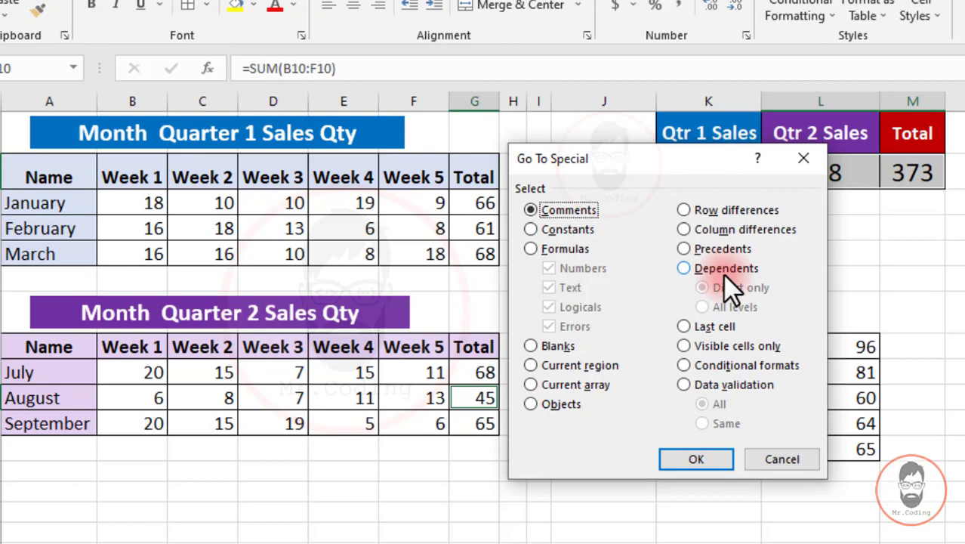
pyautogui.click(712, 326)
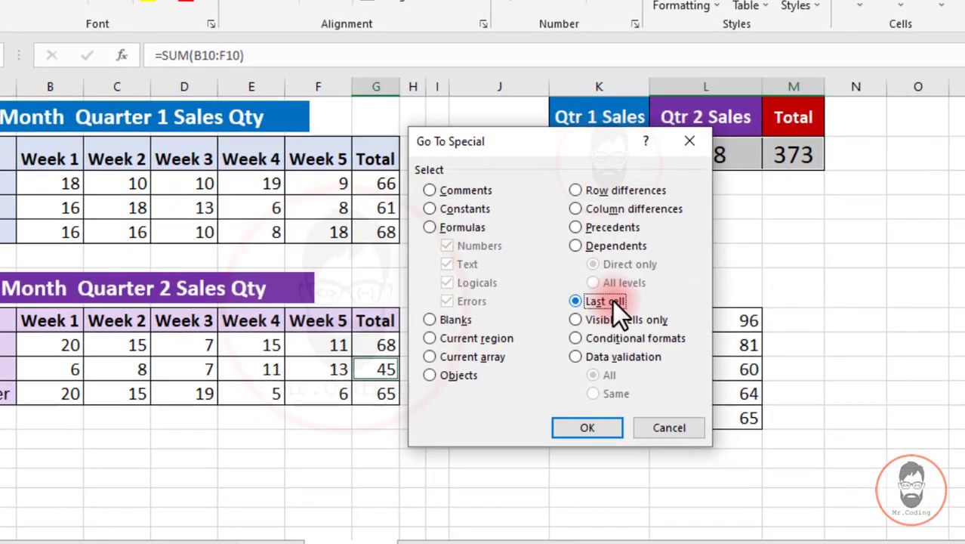
pyautogui.click(594, 428)
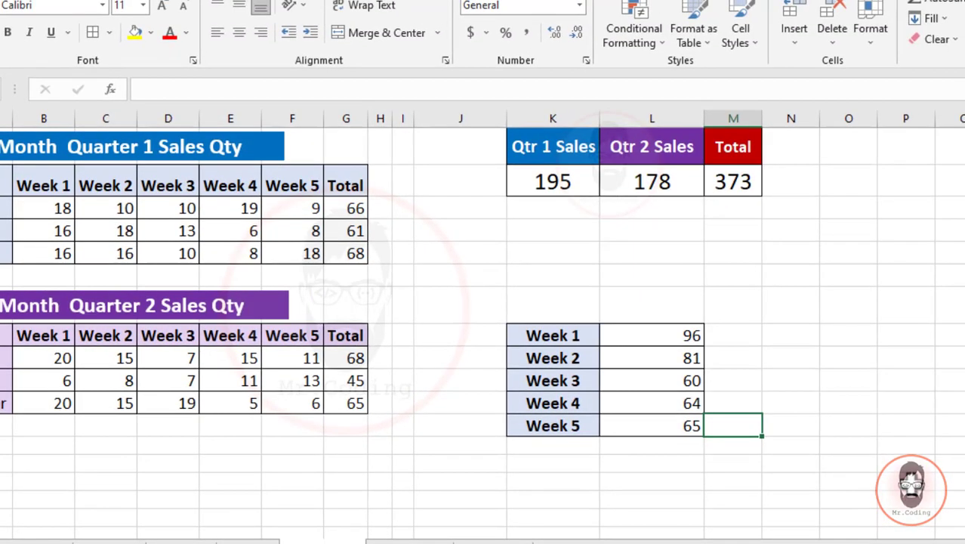
# Enter the text "Total" in an empty column P cell below and beyond the weekly summary table
pyautogui.click(910, 484)
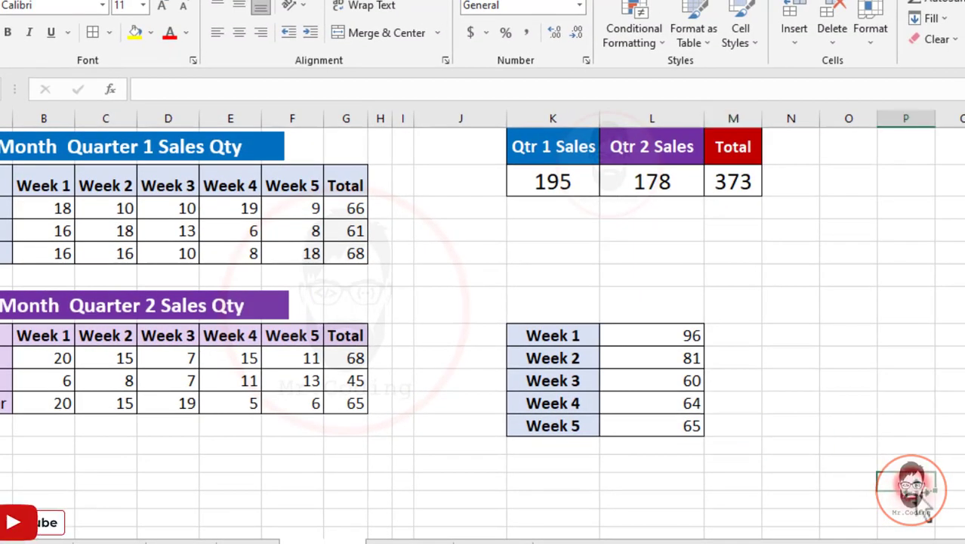
pyautogui.write('Total')
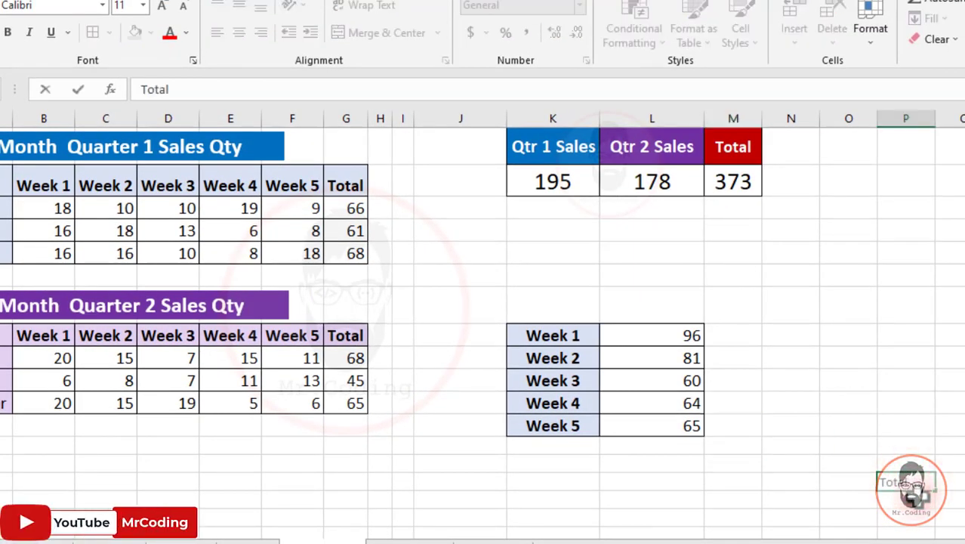
pyautogui.press('Return')
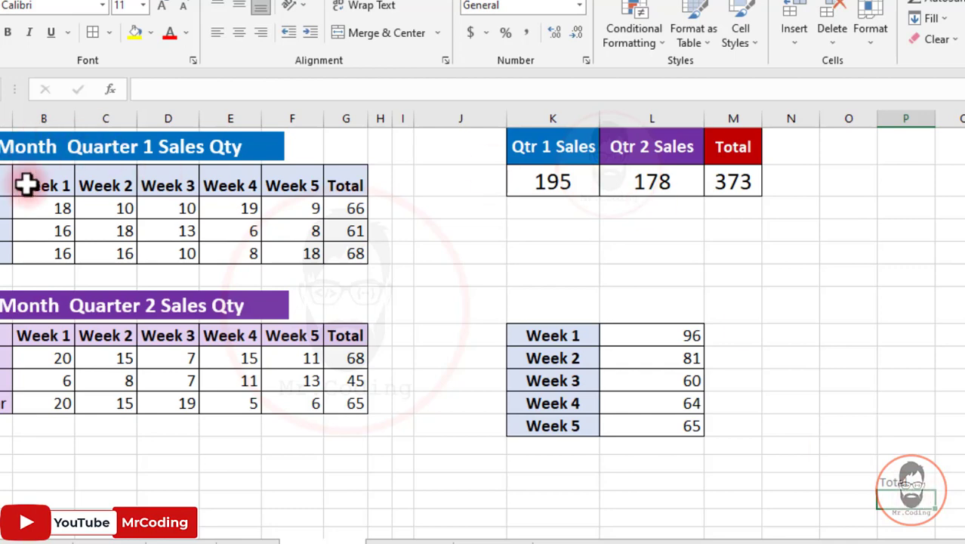
# Starting from the January Week 1 cell, go to the last cell with Go To Special and clear its Total text
pyautogui.click(56, 210)
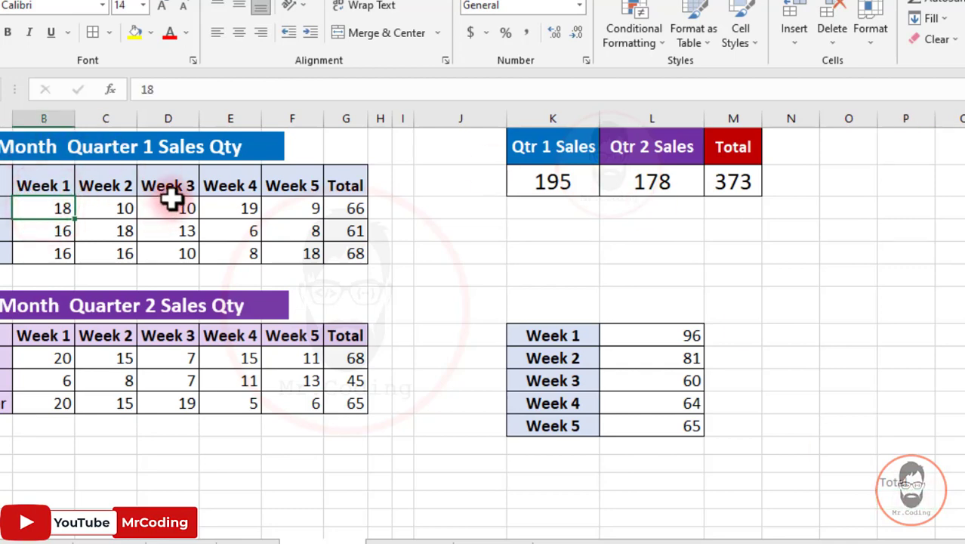
pyautogui.press('F5')
pyautogui.hotkey('alt', 's')
pyautogui.click(558, 316)
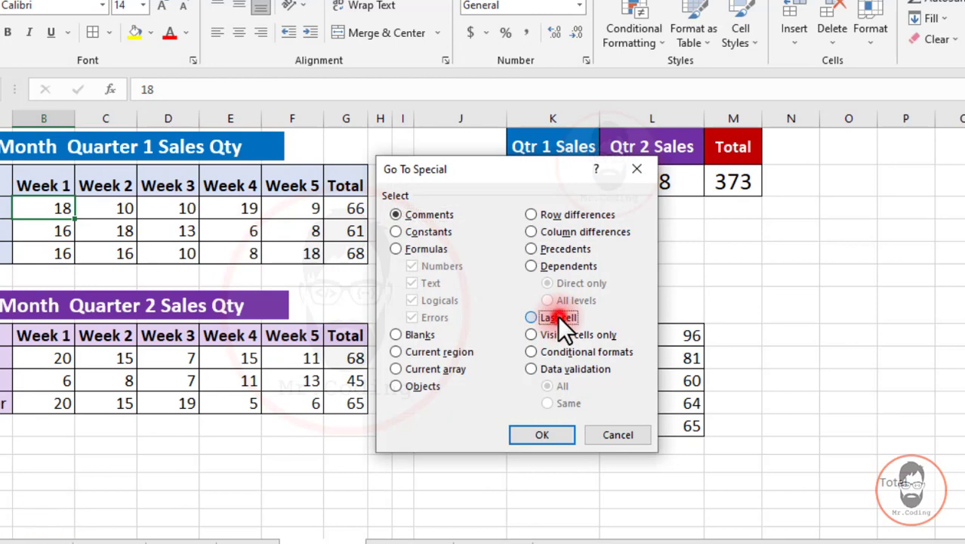
pyautogui.click(563, 432)
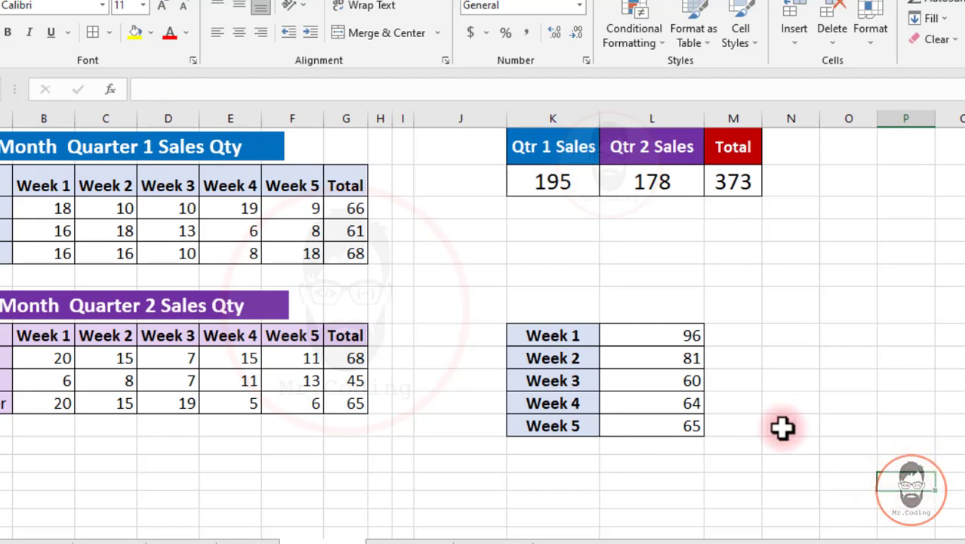
# Repeat the Go To Special last cell selection from the January Week 1 cell with the Total text cleared
pyautogui.click(42, 209)
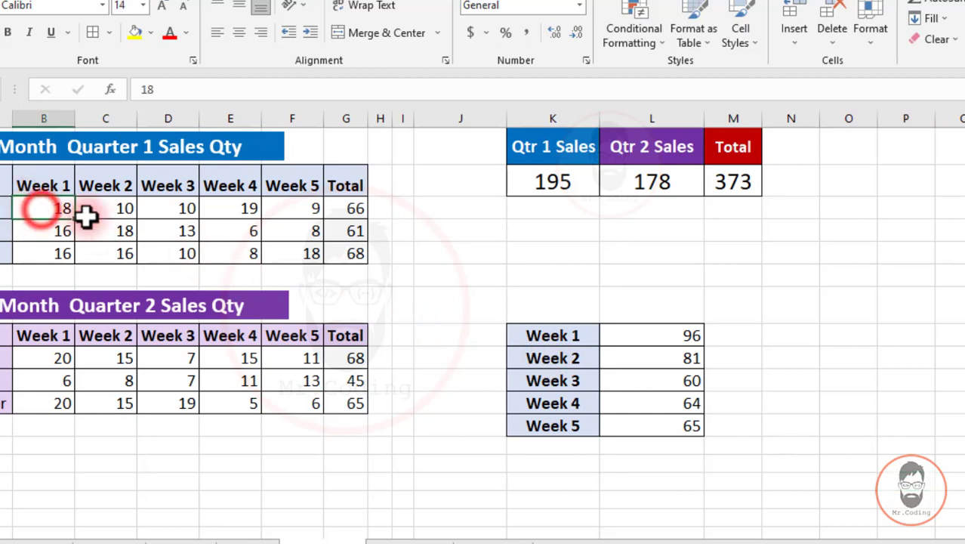
pyautogui.hotkey('ctrl', 'g')
pyautogui.hotkey('alt', 's')
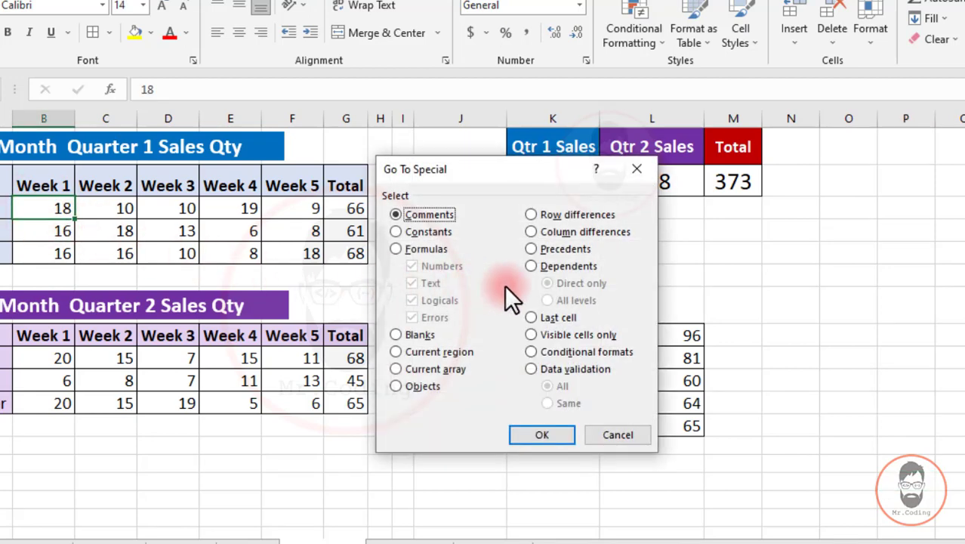
pyautogui.click(532, 317)
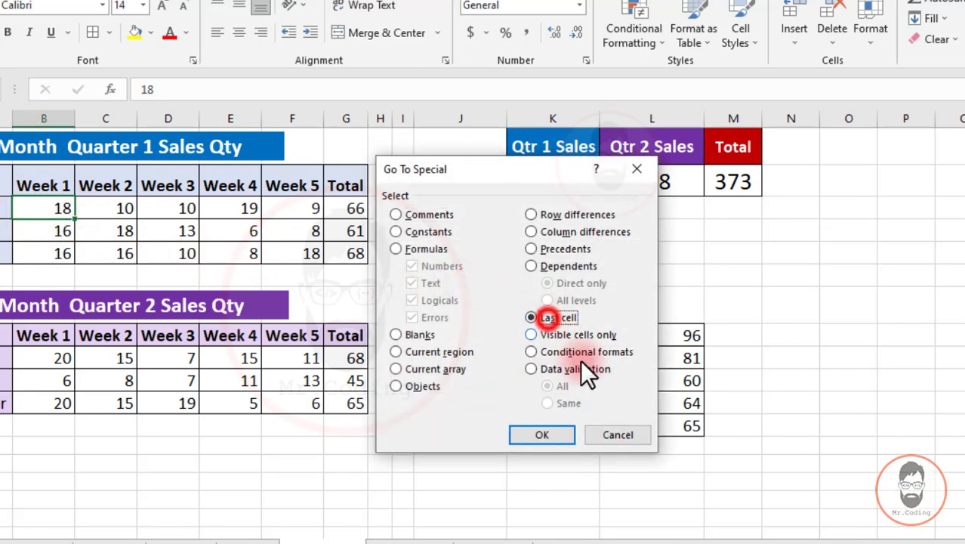
pyautogui.click(542, 435)
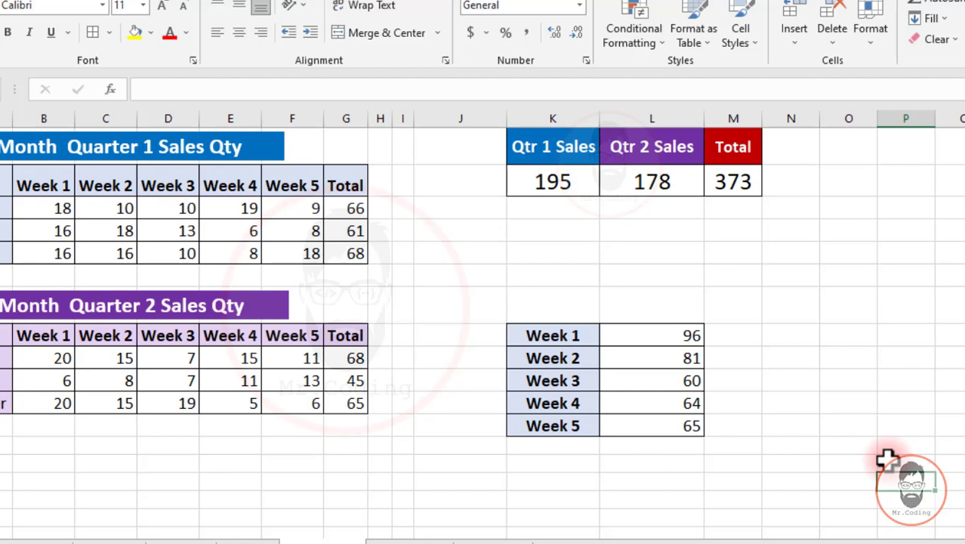
pyautogui.hotkey('alt', 's')
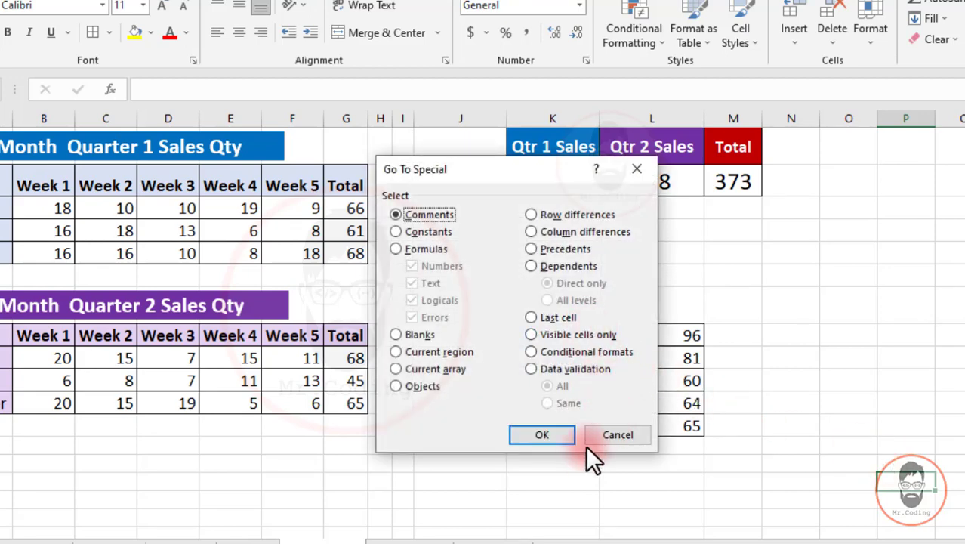
pyautogui.click(605, 432)
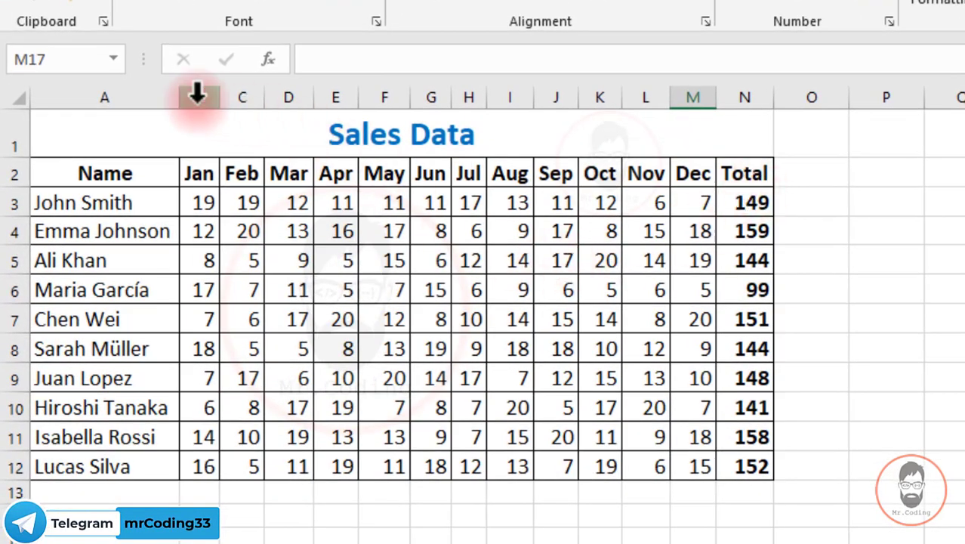
# Hide the monthly columns B through M, Jan to Dec, in the Sales Data sheet
pyautogui.moveTo(197, 93); pyautogui.dragTo(699, 92)
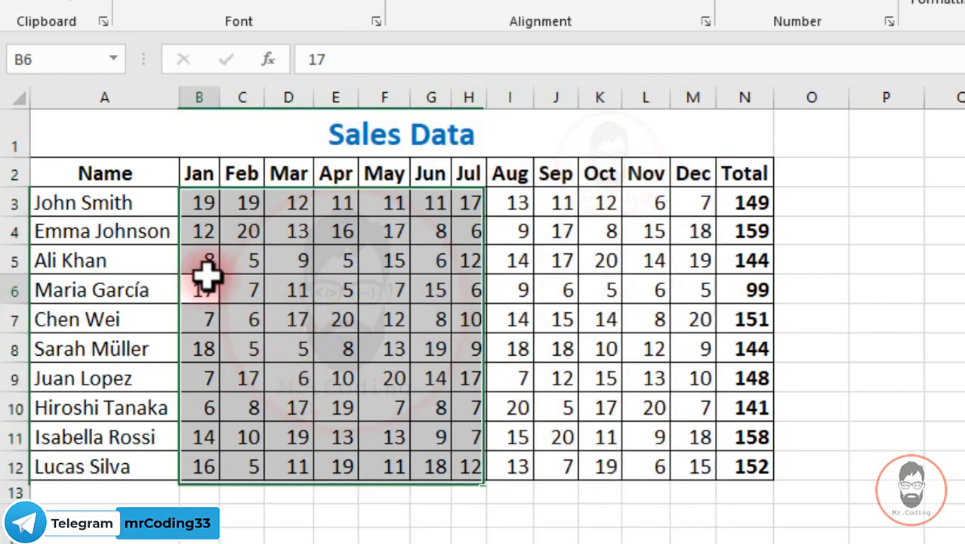
pyautogui.click(208, 275)
pyautogui.moveTo(198, 93); pyautogui.dragTo(693, 78)
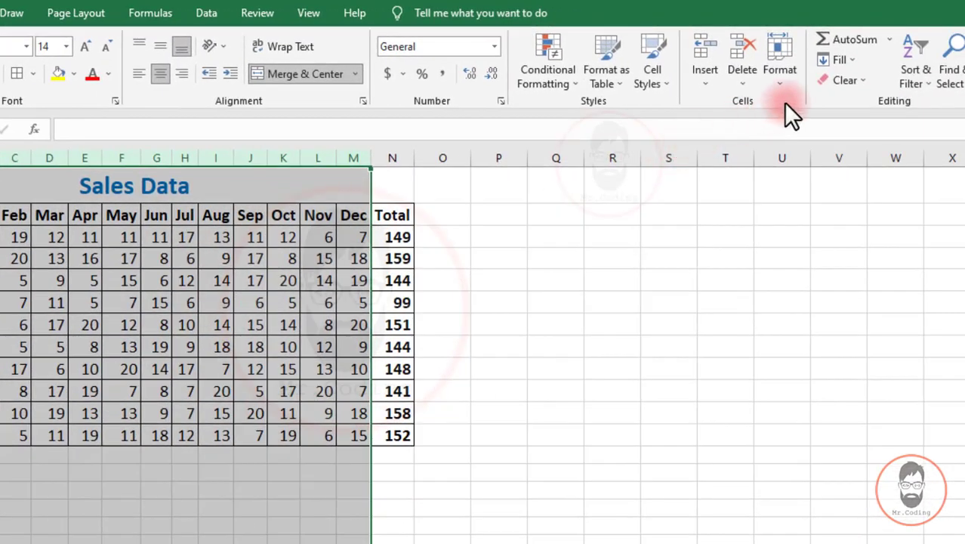
pyautogui.click(781, 76)
pyautogui.moveTo(831, 255)
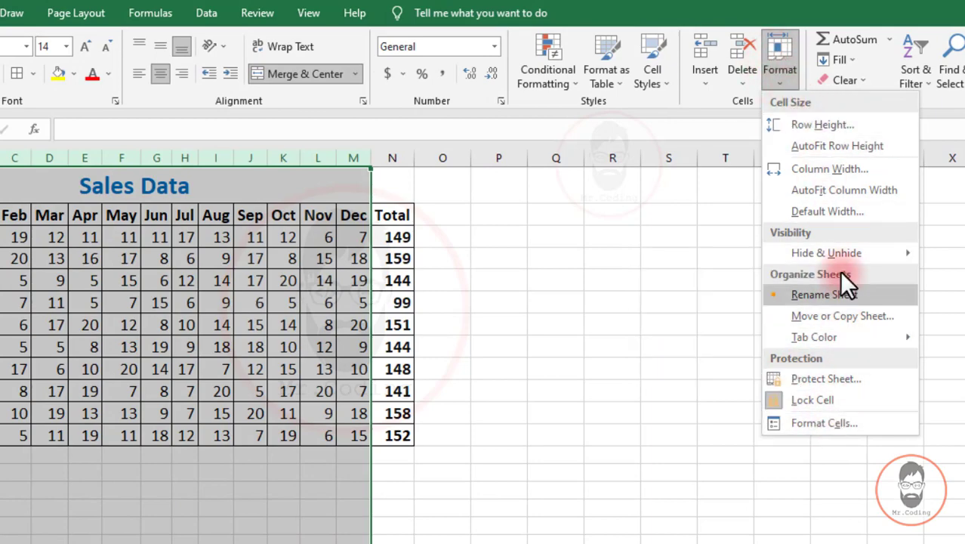
pyautogui.moveTo(830, 253)
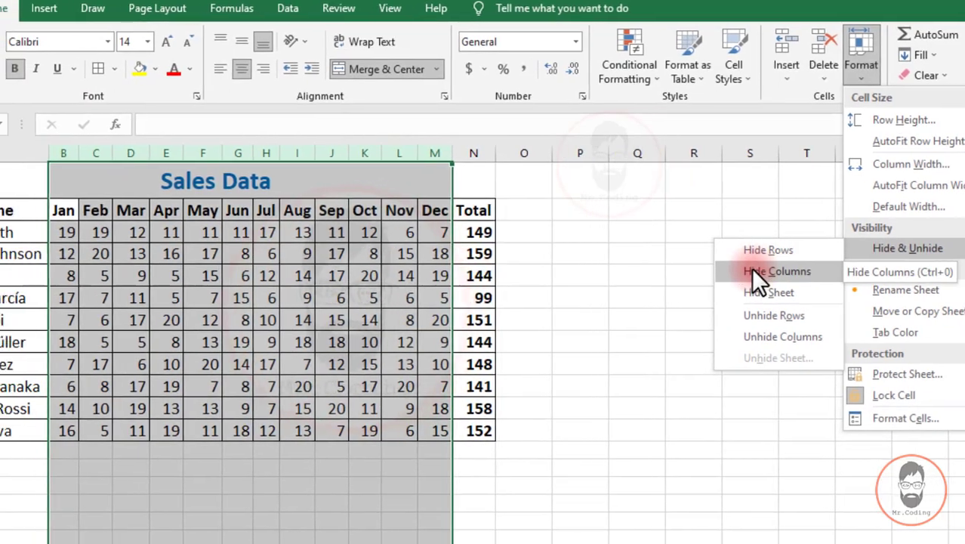
pyautogui.click(736, 269)
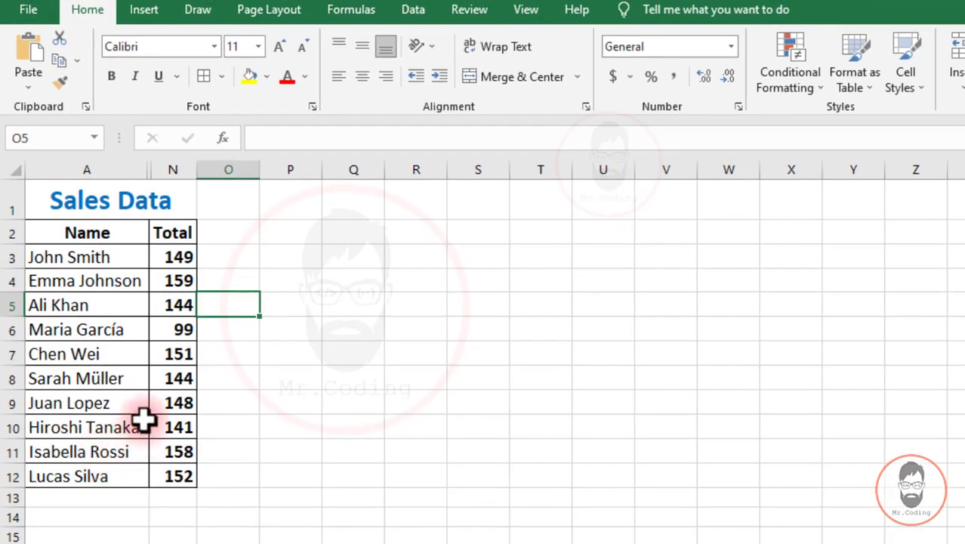
# Try copying the Sales Data table with its hidden month columns to cell U1 with a plain paste, and undo it
pyautogui.click(59, 200)
pyautogui.moveTo(102, 249)
pyautogui.mouseDown()
pyautogui.moveTo(147, 452)
pyautogui.moveTo(182, 476)
pyautogui.mouseUp()
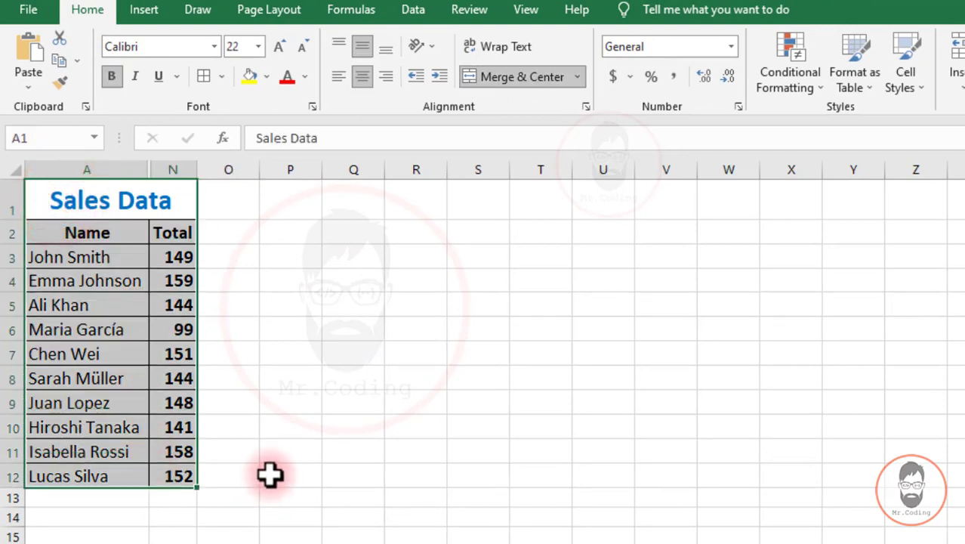
pyautogui.hotkey('ctrl', 'c')
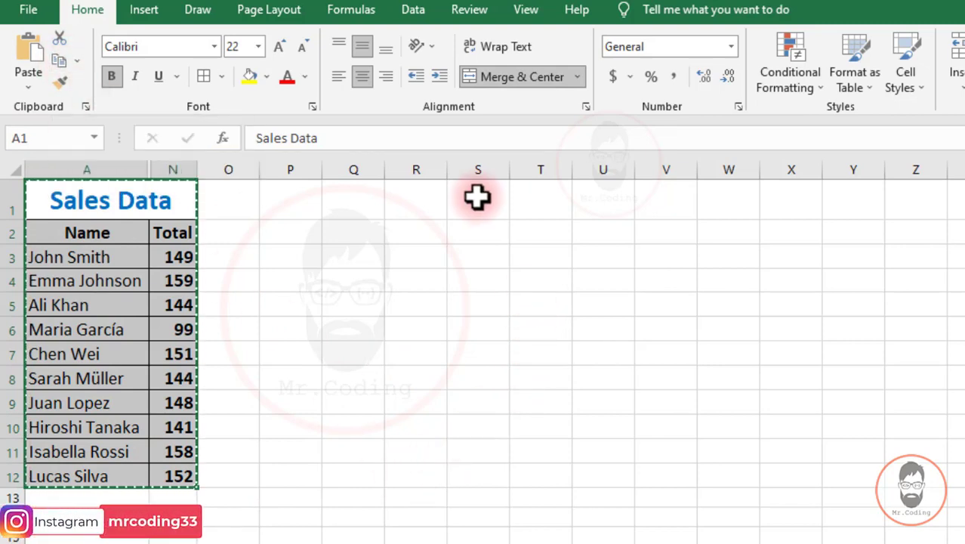
pyautogui.click(612, 194)
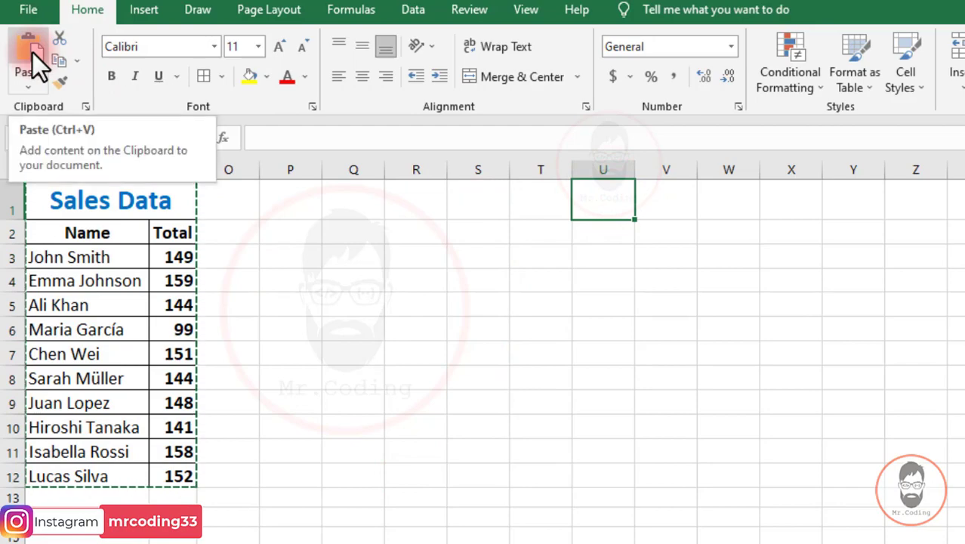
pyautogui.hotkey('ctrl', 'v')
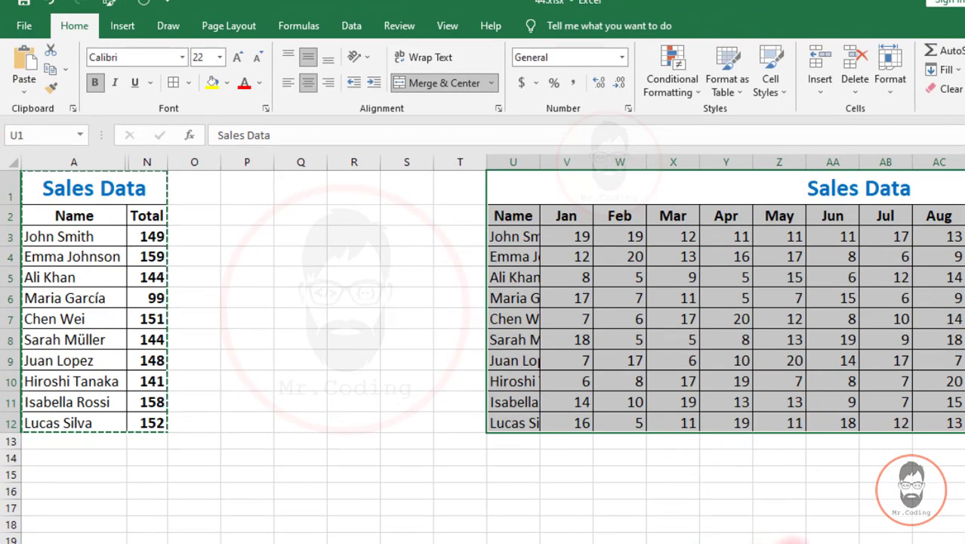
pyautogui.moveTo(797, 543)
pyautogui.mouseDown()
pyautogui.moveTo(808, 543)
pyautogui.moveTo(793, 543)
pyautogui.mouseUp()
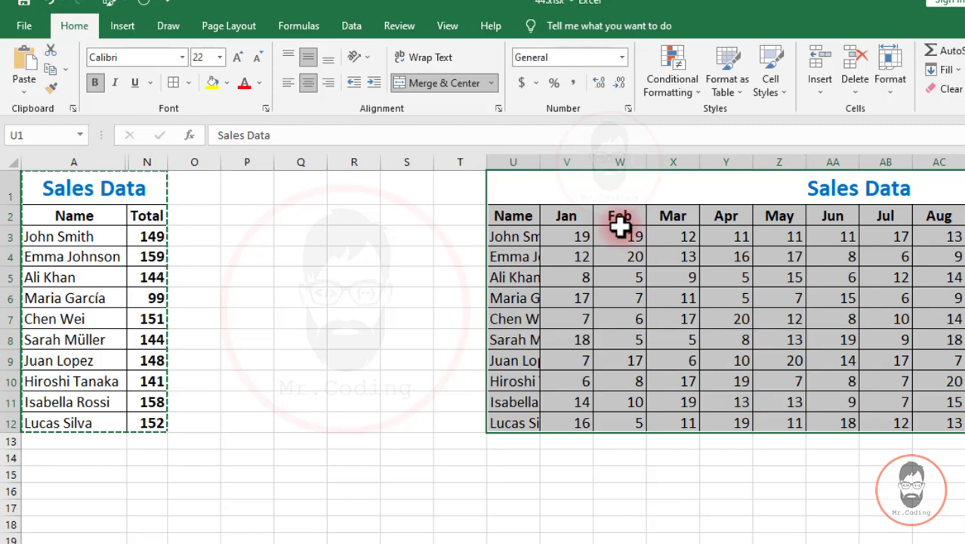
pyautogui.hotkey('ctrl', 'z')
# Try pasting the plainly copied Sales Data table at cell A1 of the blank sheet, compare it with the source, and undo the paste
pyautogui.click(248, 216)
pyautogui.moveTo(56, 189); pyautogui.dragTo(143, 368)
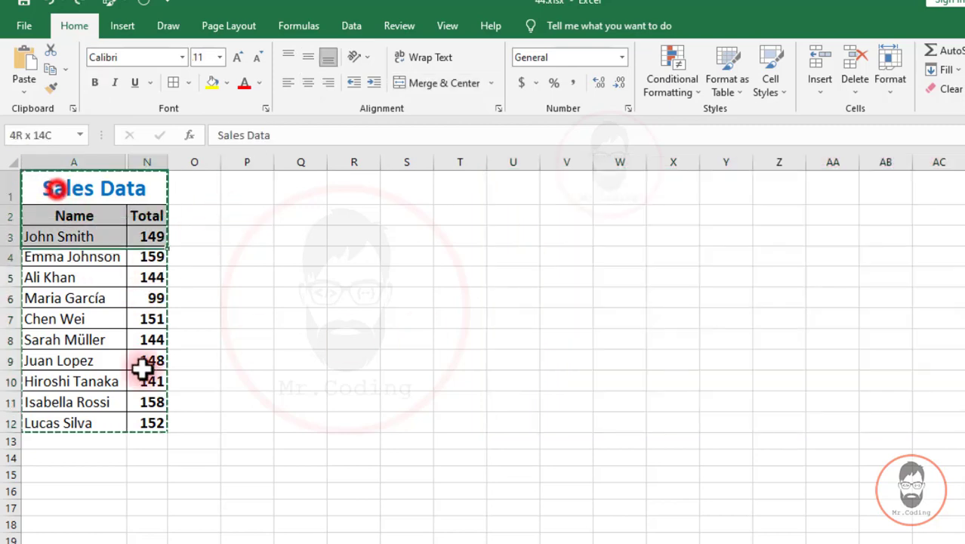
pyautogui.moveTo(157, 425); pyautogui.dragTo(157, 425)
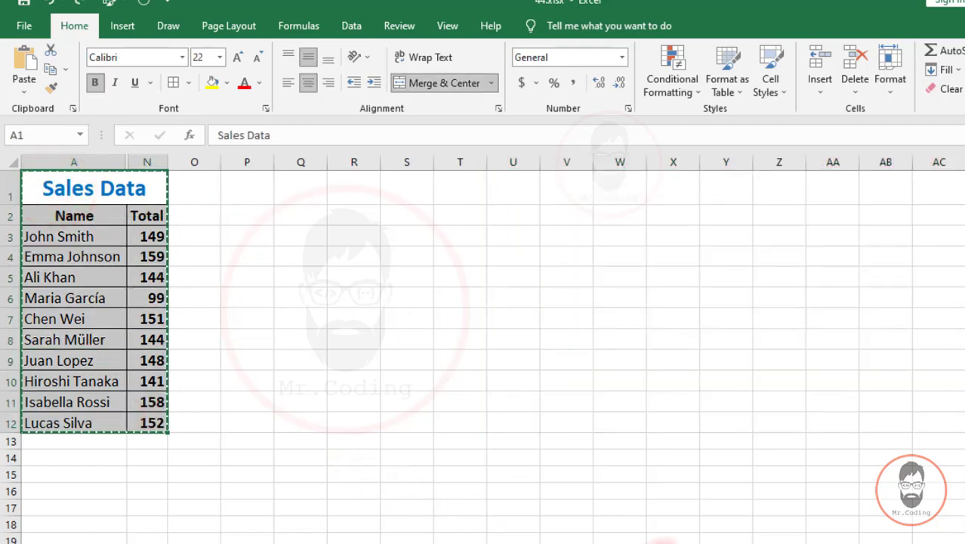
pyautogui.click(249, 542)
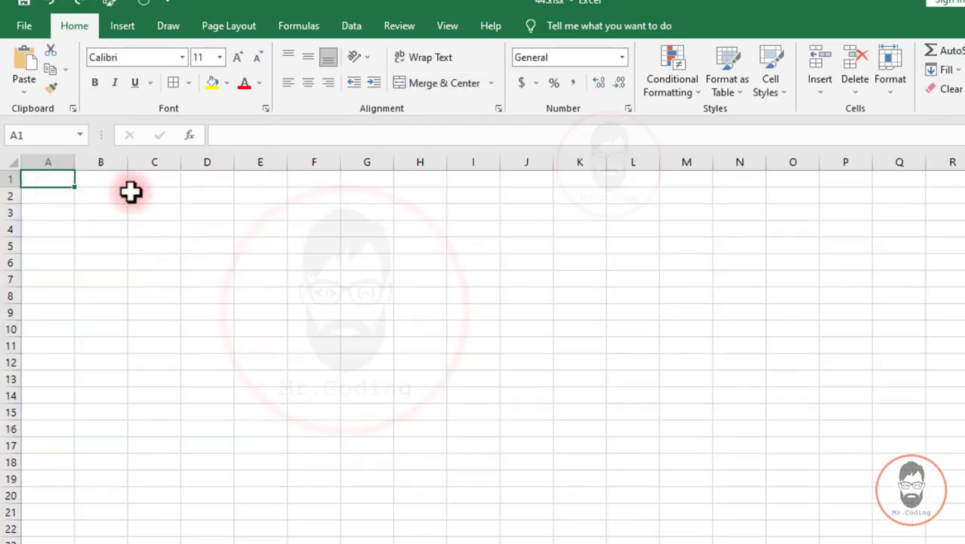
pyautogui.hotkey('ctrl', 'v')
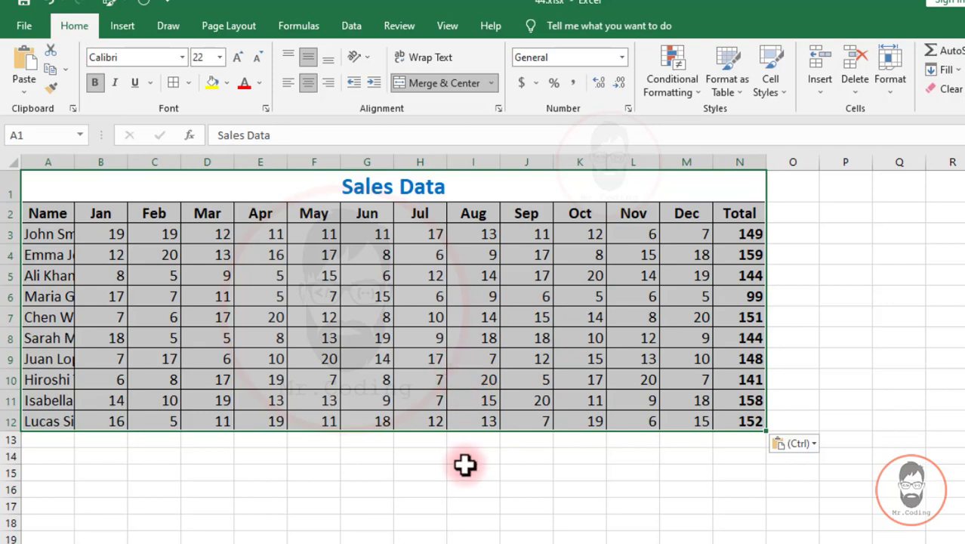
pyautogui.click(226, 543)
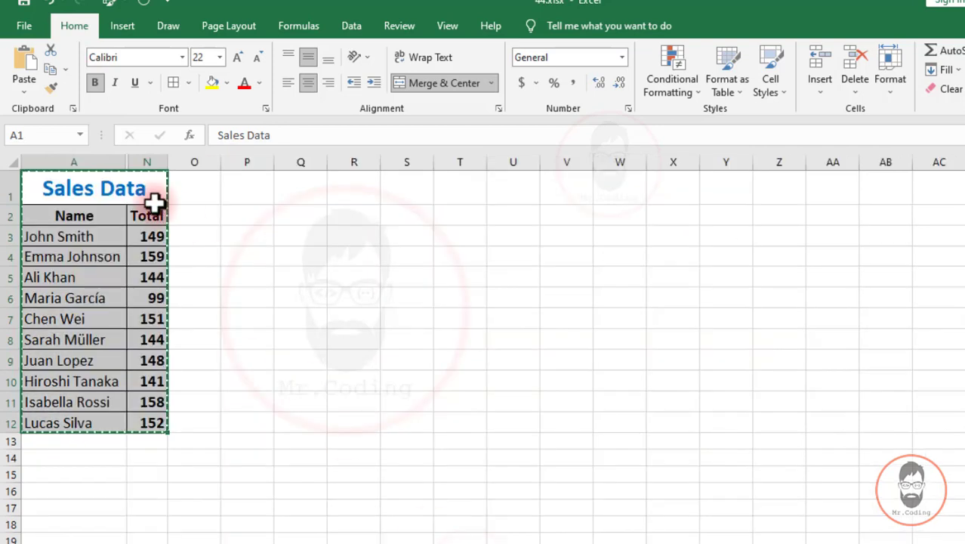
pyautogui.click(246, 542)
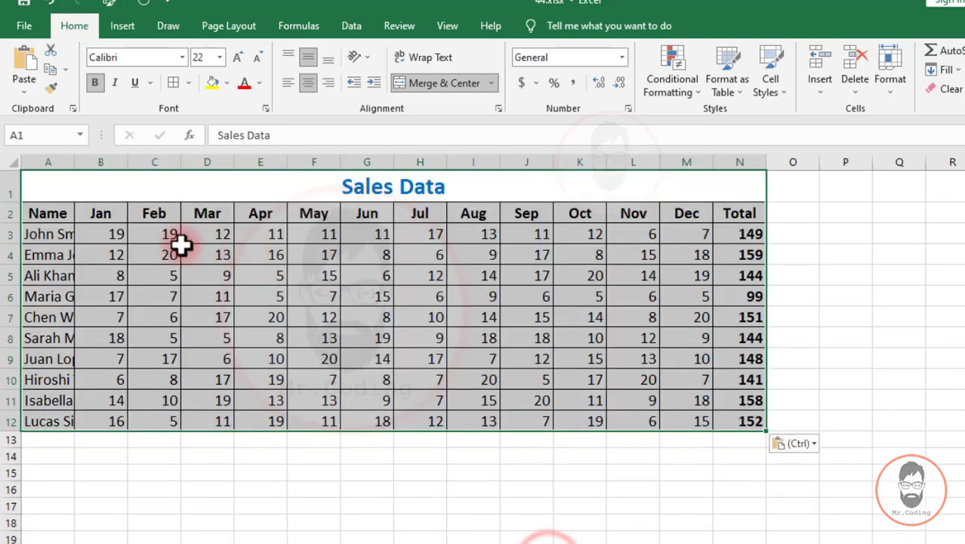
pyautogui.hotkey('ctrl', 'z')
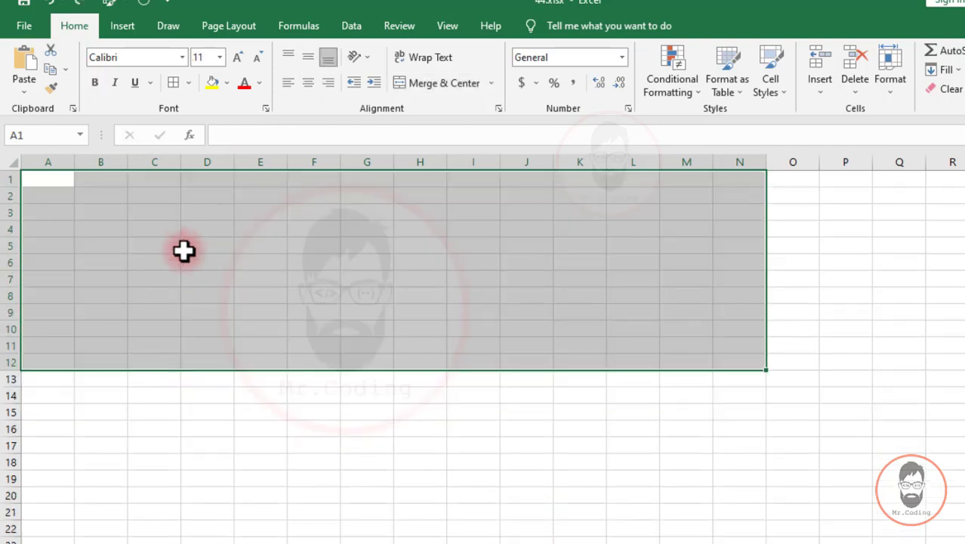
pyautogui.hotkey('ctrl', 'y')
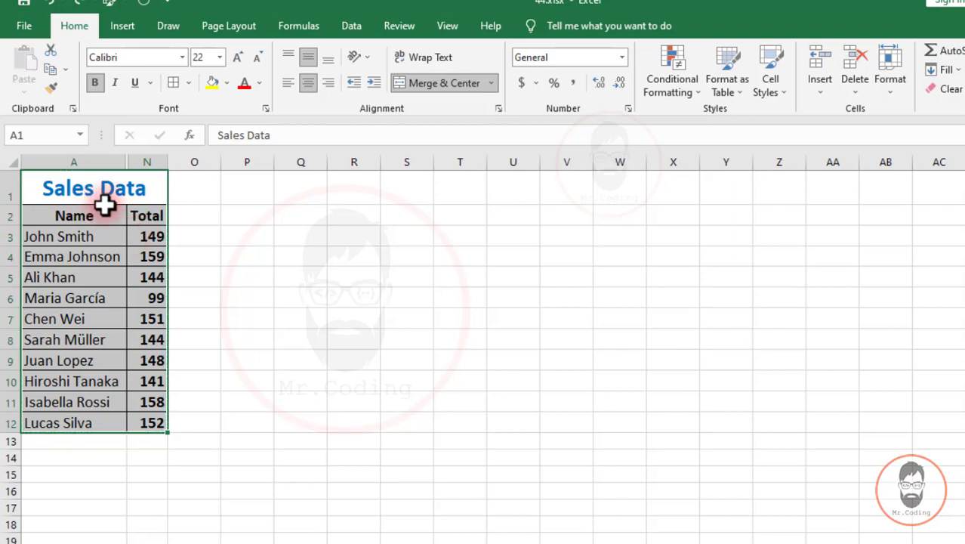
# Select only the visible cells of the Sales Data table with Go To Special and copy them
pyautogui.click(234, 470)
pyautogui.moveTo(37, 184); pyautogui.dragTo(155, 423)
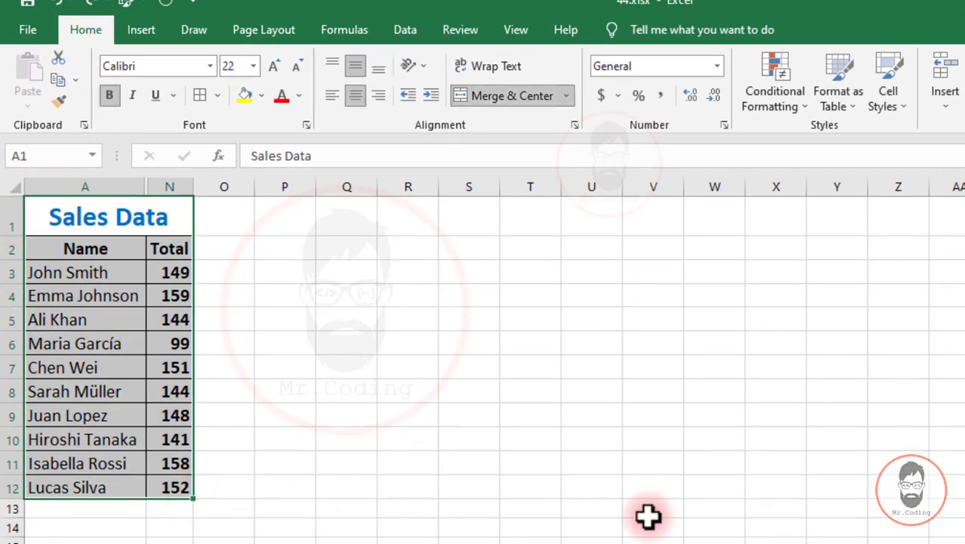
pyautogui.hotkey('ctrl', 'g')
pyautogui.hotkey('alt', 's')
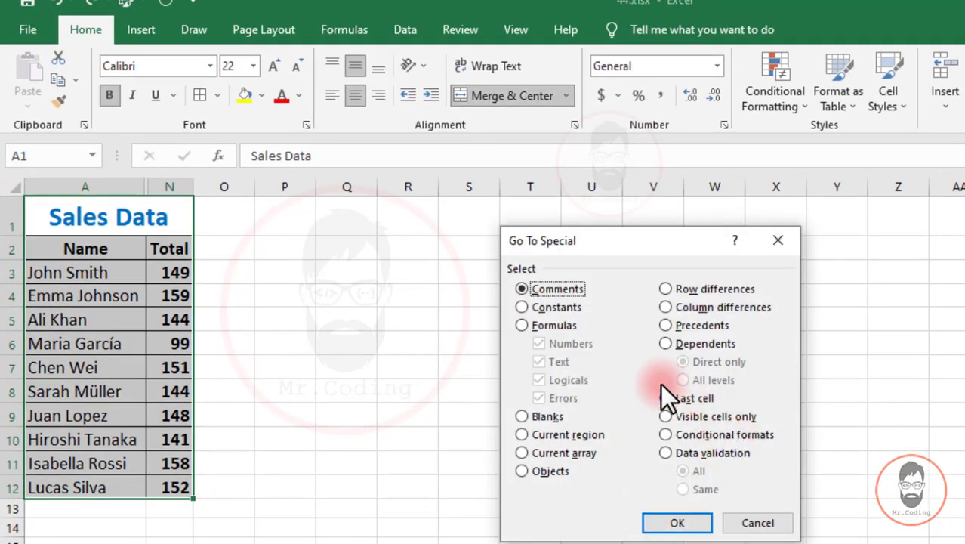
pyautogui.moveTo(635, 248); pyautogui.dragTo(552, 211)
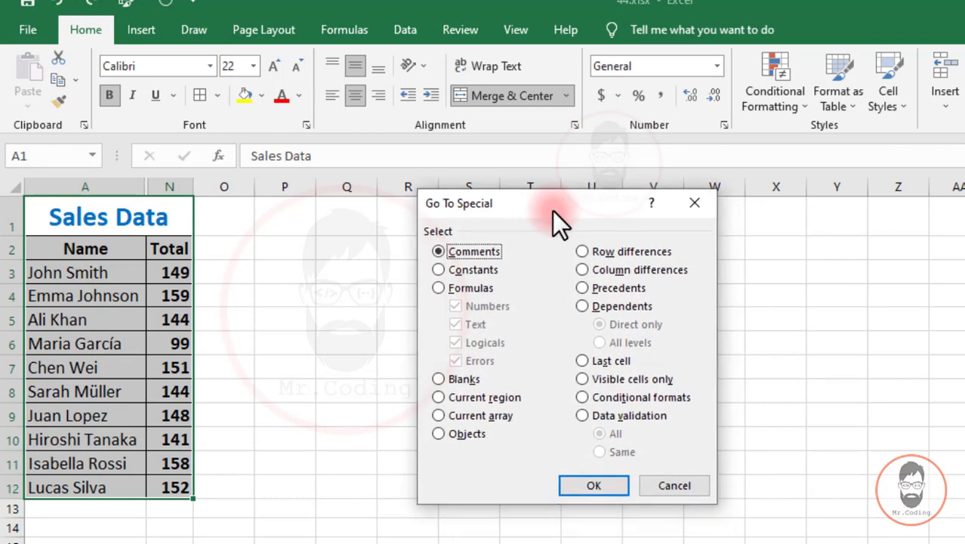
pyautogui.click(604, 377)
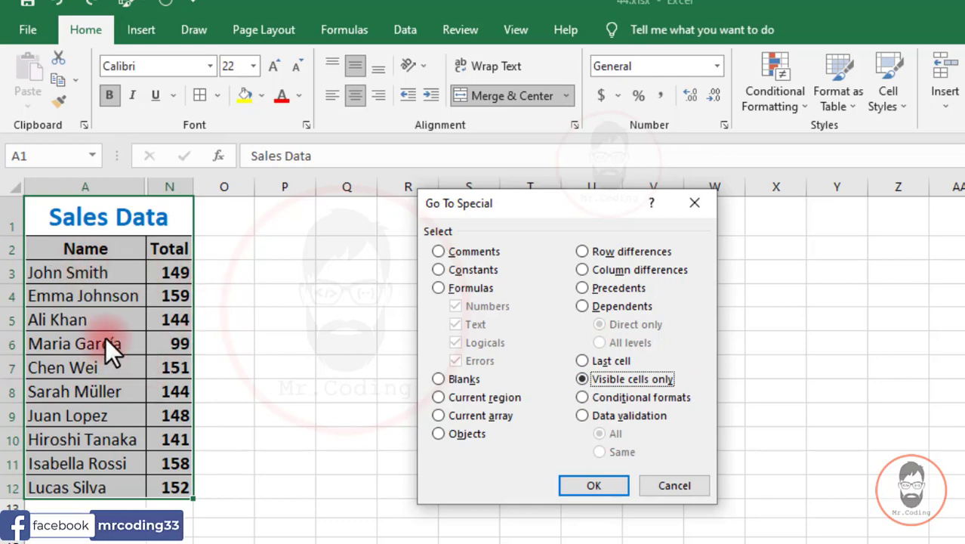
pyautogui.click(593, 485)
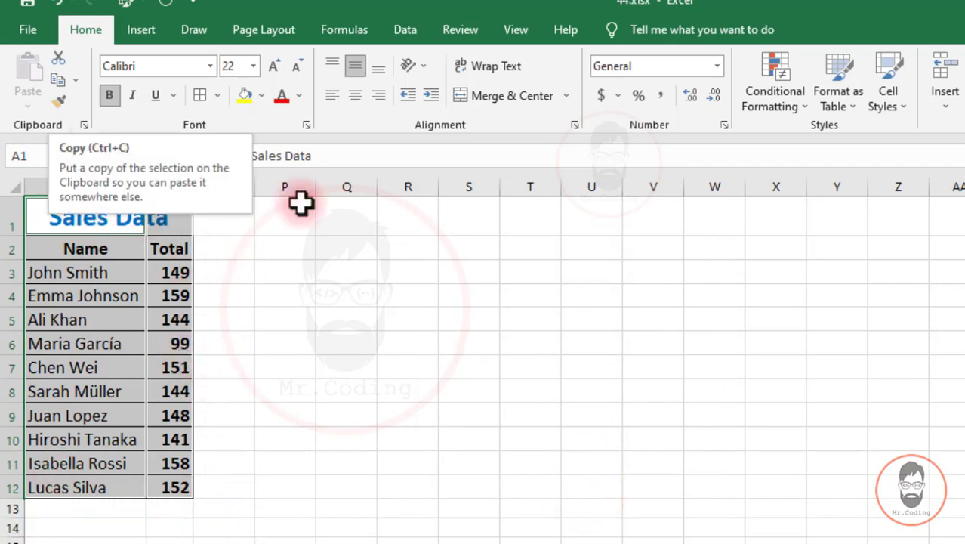
pyautogui.click(61, 83)
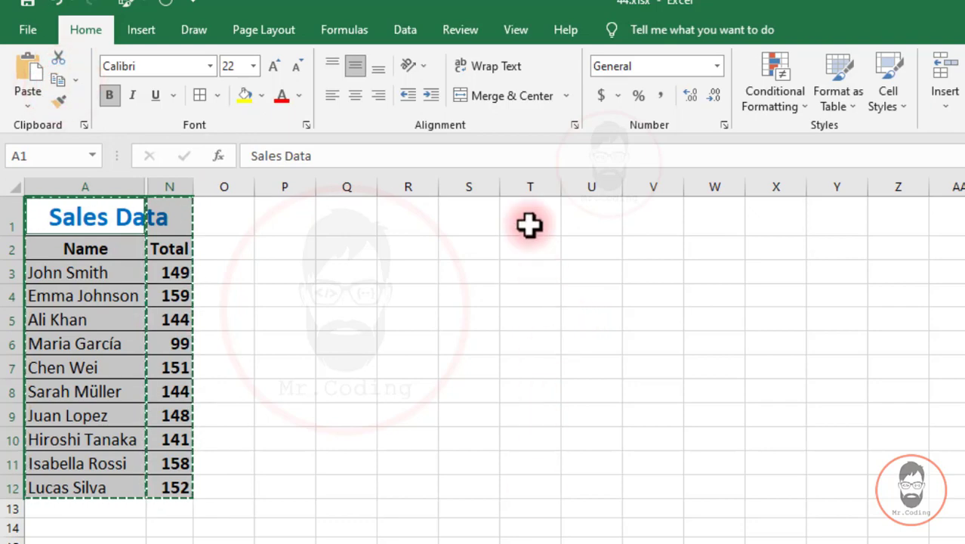
# Paste the copied visible cells at U1 and widen column U to fit the names
pyautogui.click(586, 214)
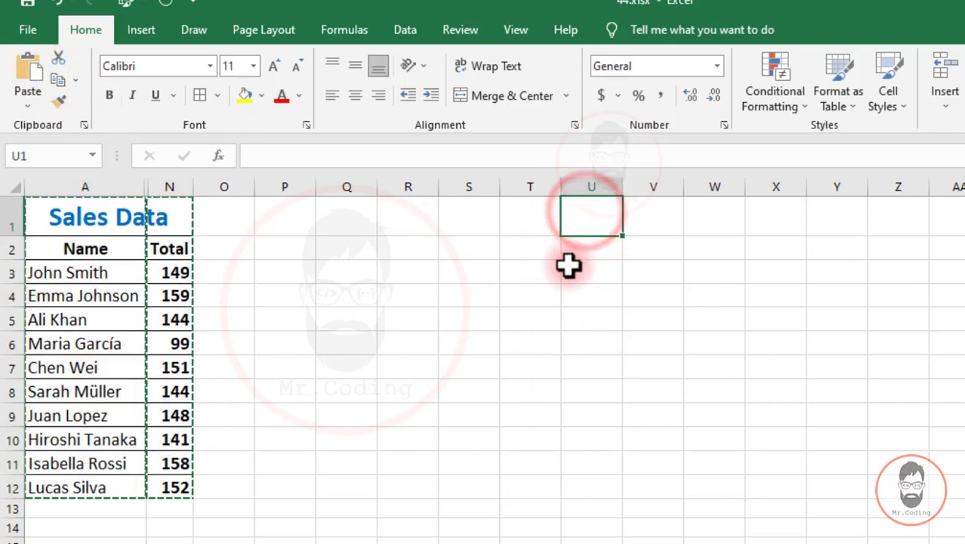
pyautogui.hotkey('ctrl', 'v')
pyautogui.click(591, 278)
pyautogui.moveTo(622, 187); pyautogui.dragTo(665, 186)
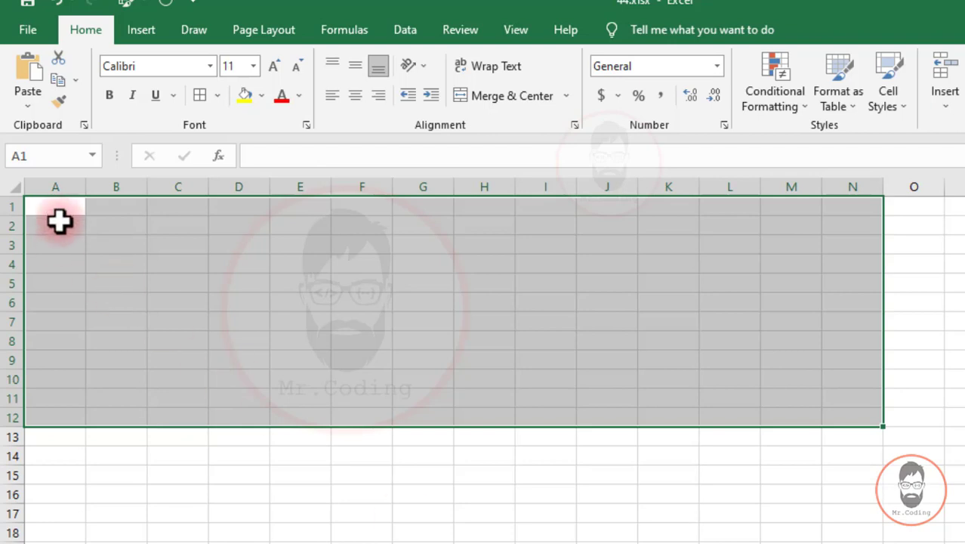
# Paste the copied visible cells at A1 of the blank sheet and widen column A
pyautogui.click(65, 213)
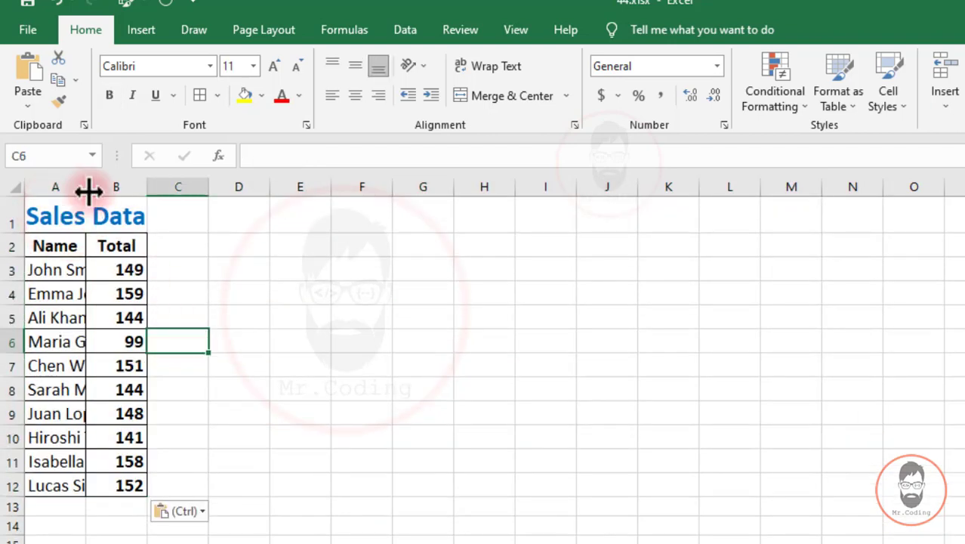
pyautogui.moveTo(88, 192); pyautogui.dragTo(158, 182)
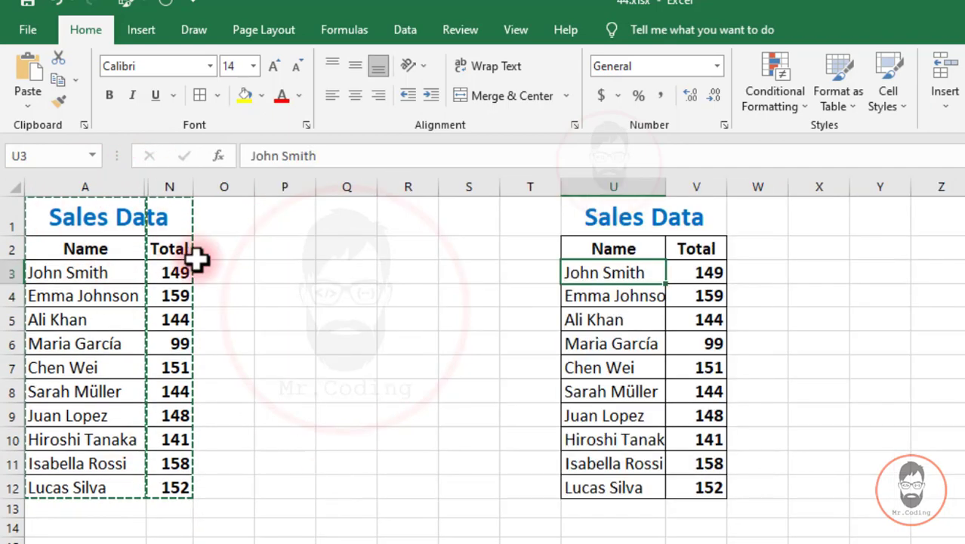
pyautogui.click(264, 297)
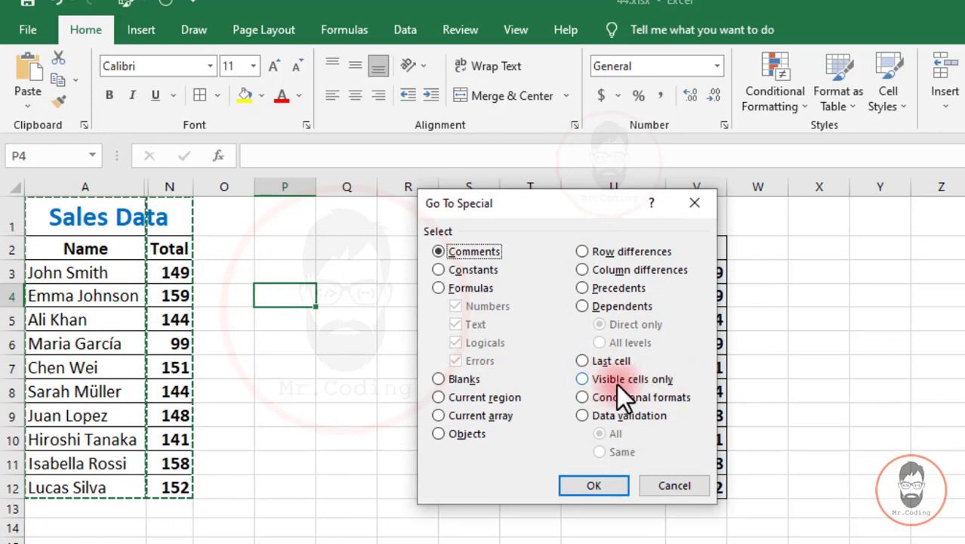
pyautogui.click(693, 205)
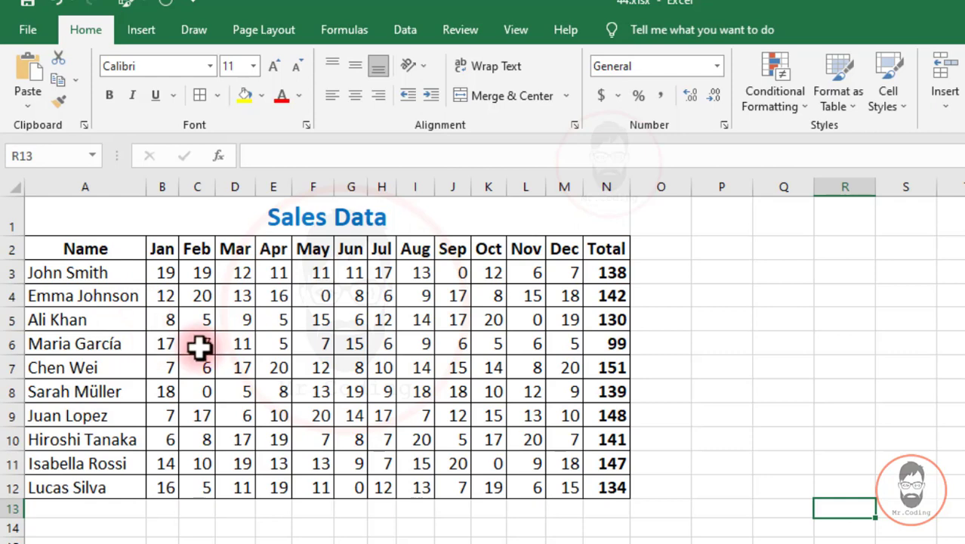
# Highlight the monthly sales values in B3:M12 that equal 0 using conditional formatting with Light Red Fill with Dark Red Text
pyautogui.click(459, 274)
pyautogui.click(321, 296)
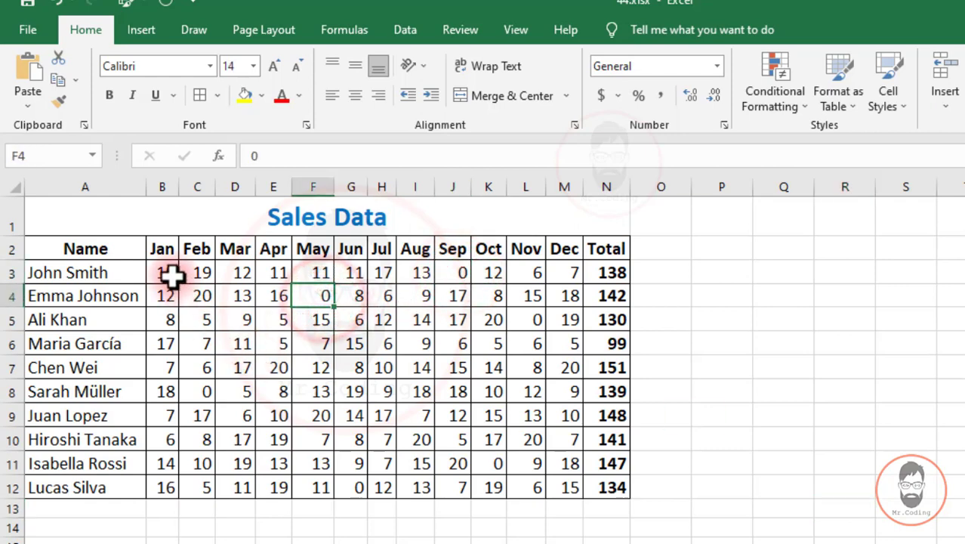
pyautogui.moveTo(172, 275); pyautogui.dragTo(555, 489)
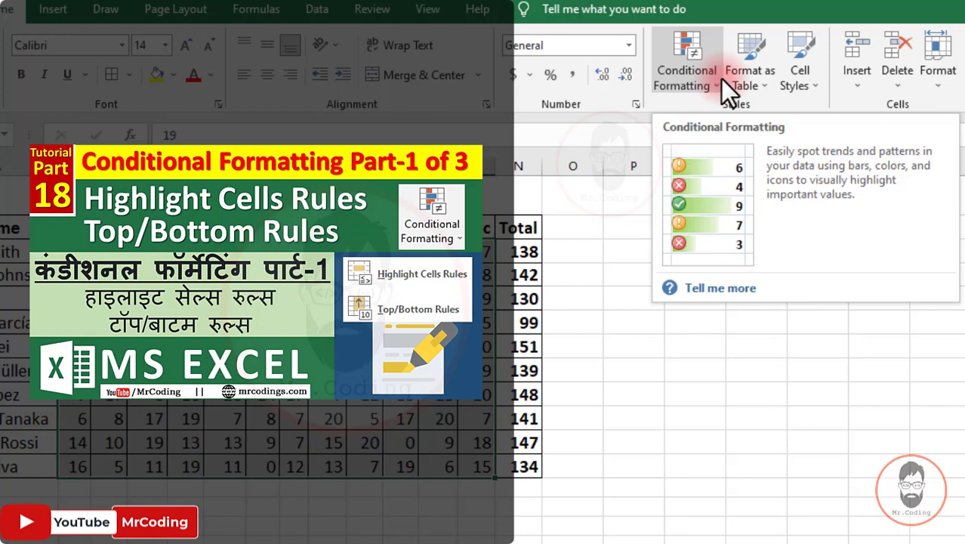
pyautogui.click(703, 69)
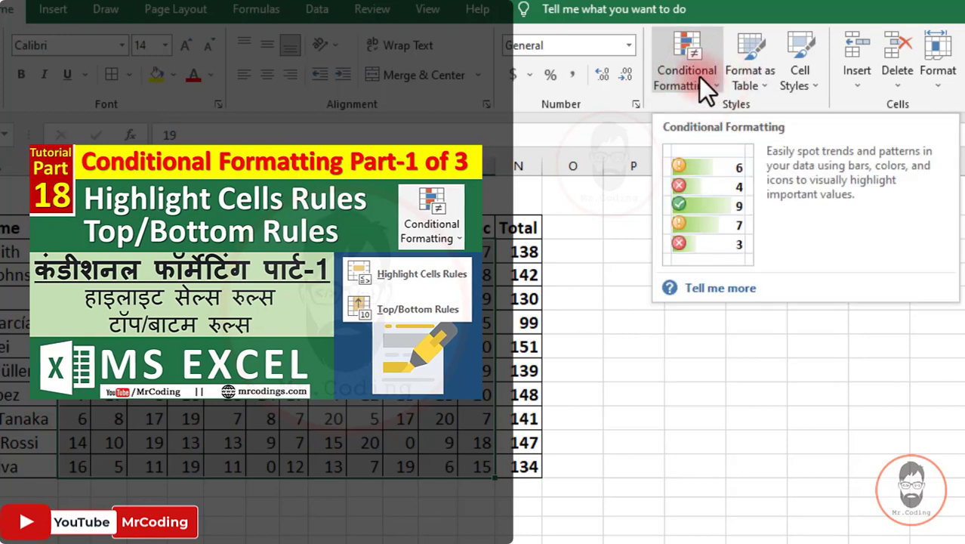
pyautogui.click(700, 77)
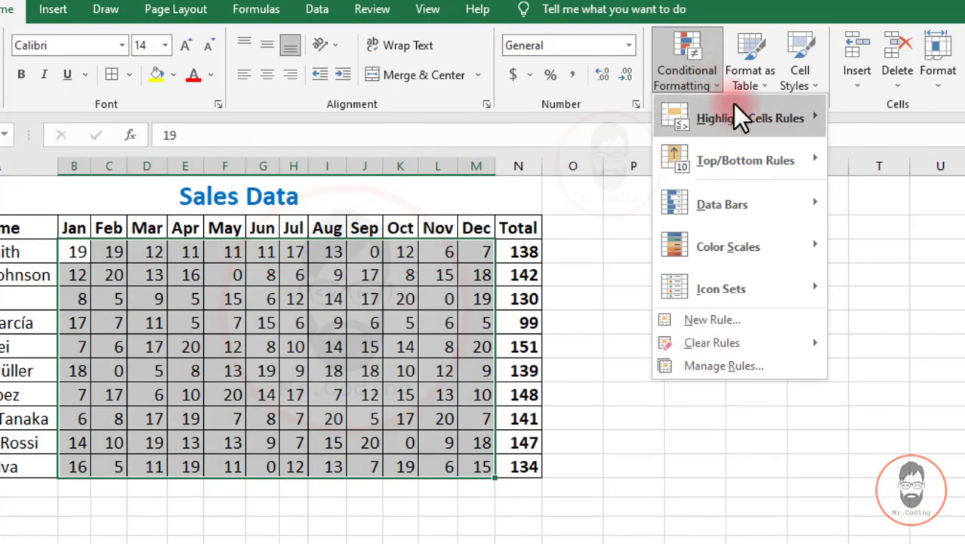
pyautogui.moveTo(768, 117)
pyautogui.click(917, 244)
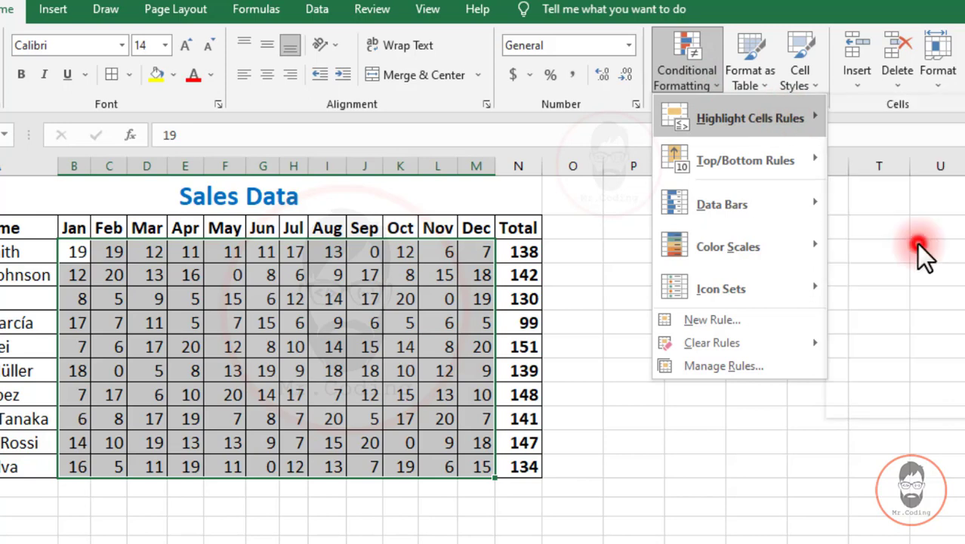
pyautogui.moveTo(287, 368); pyautogui.dragTo(251, 368)
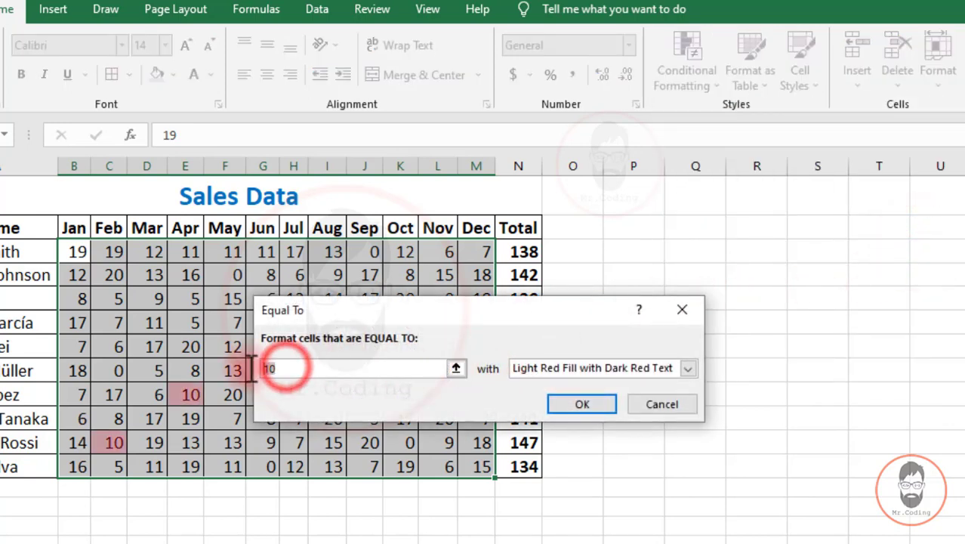
pyautogui.write('0')
pyautogui.click(581, 404)
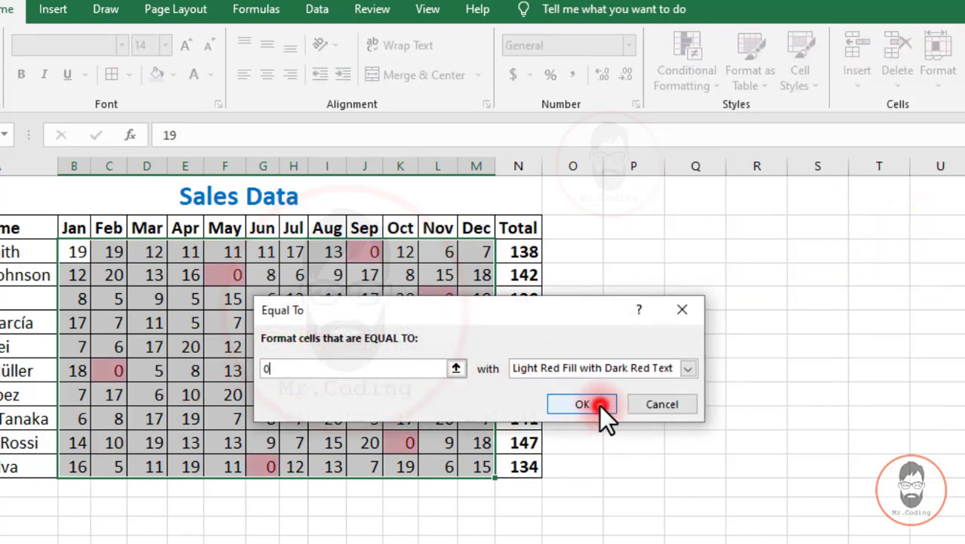
pyautogui.click(161, 321)
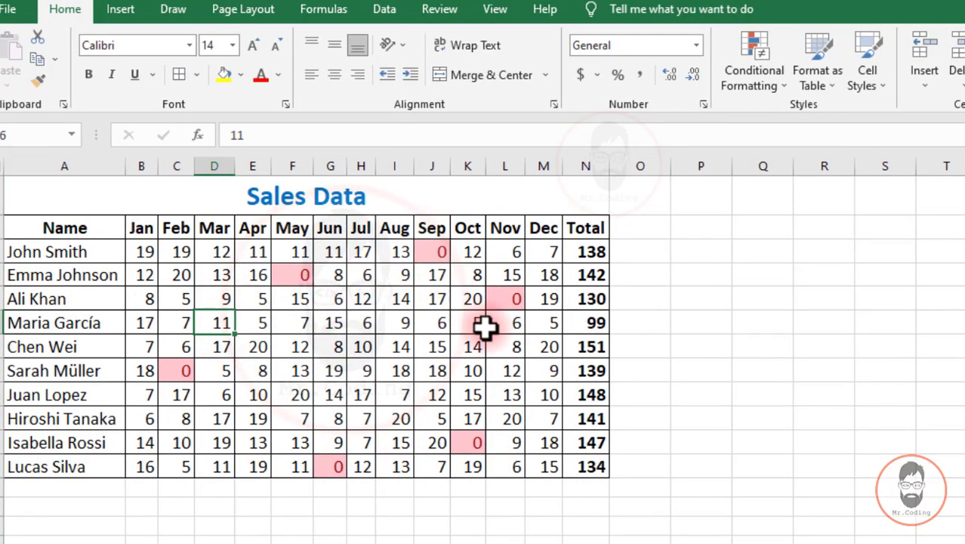
# Select all conditionally formatted cells in the Sales Data sheet using Go To Special
pyautogui.click(26, 228)
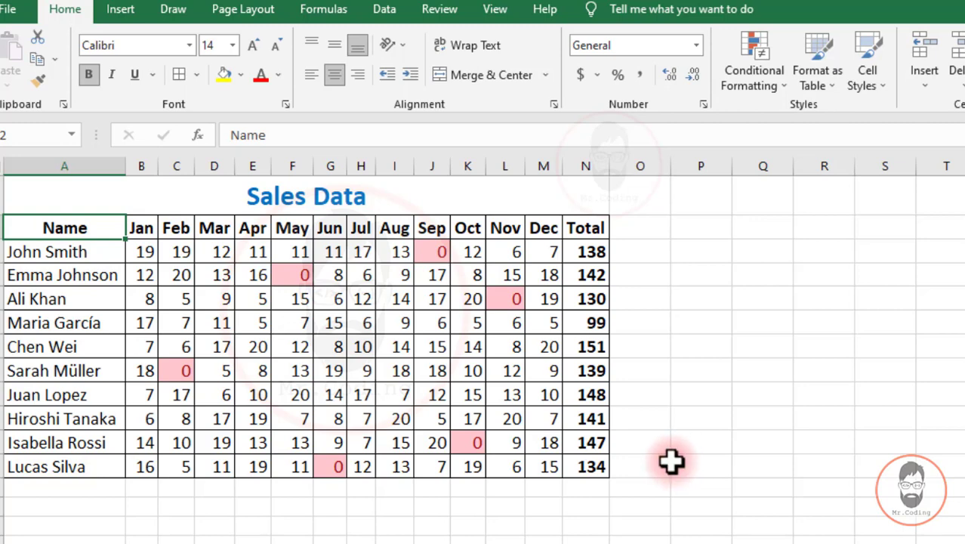
pyautogui.hotkey('ctrl', 'g')
pyautogui.hotkey('alt', 's')
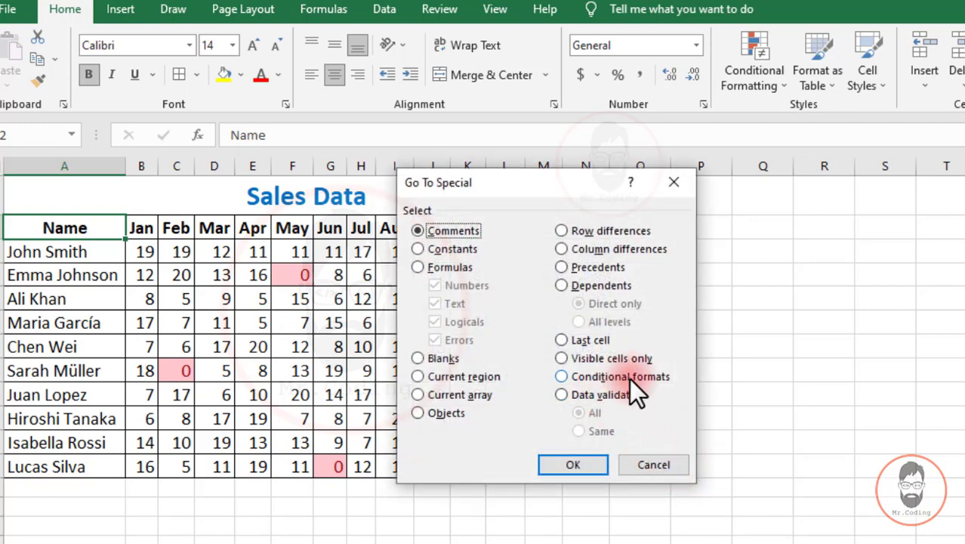
pyautogui.click(616, 379)
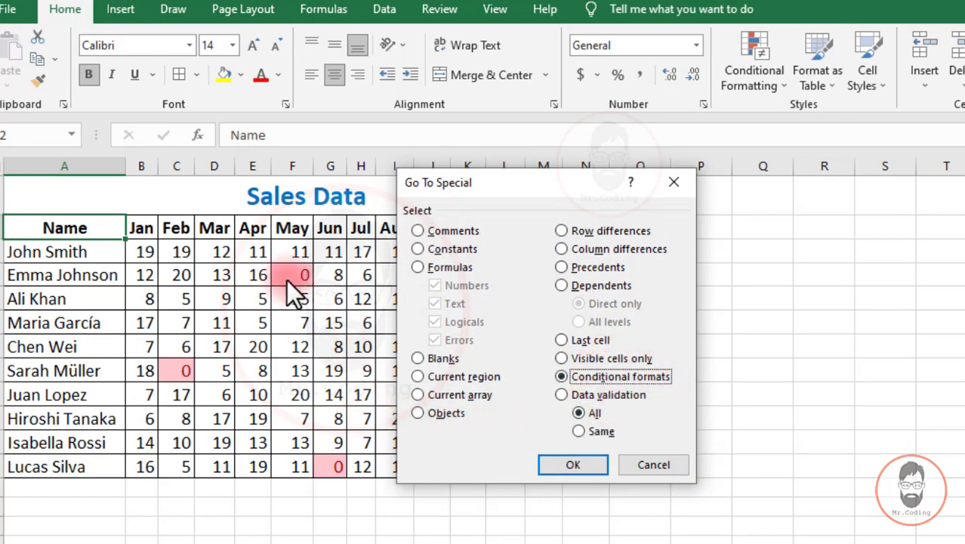
pyautogui.click(589, 464)
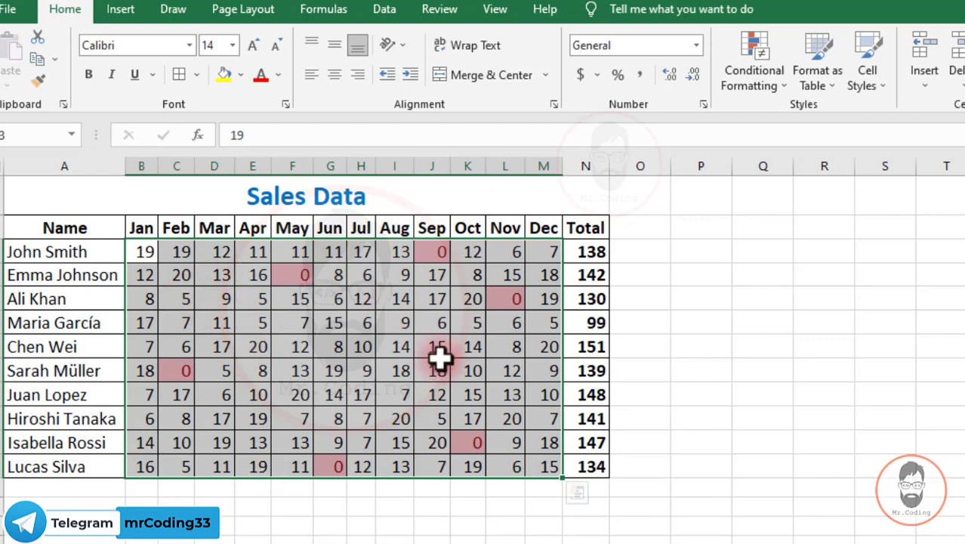
# Highlight totals in N3:N12 greater than 130 using conditional formatting with Green Fill with Dark Green Text
pyautogui.moveTo(588, 251); pyautogui.dragTo(592, 468)
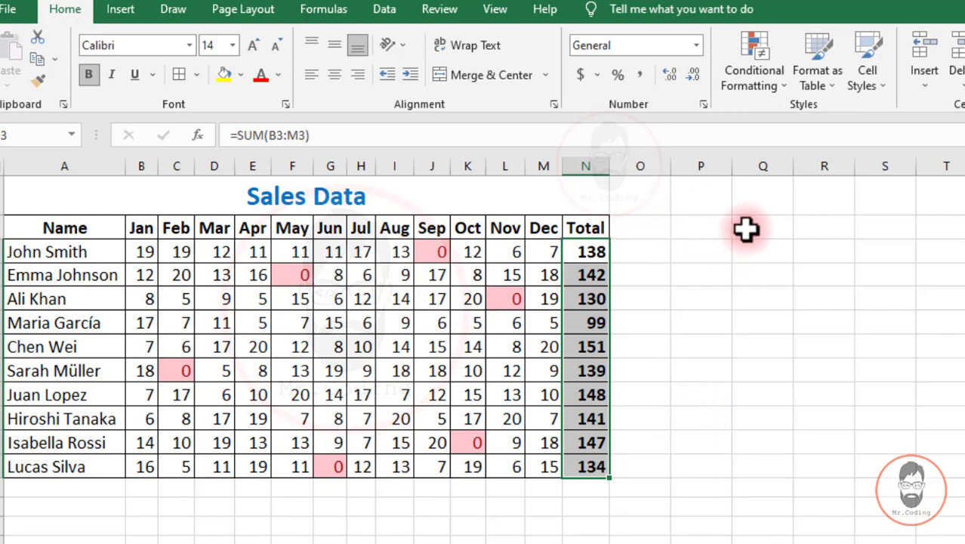
pyautogui.click(753, 75)
pyautogui.moveTo(793, 122)
pyautogui.click(867, 116)
pyautogui.moveTo(452, 183); pyautogui.dragTo(415, 234)
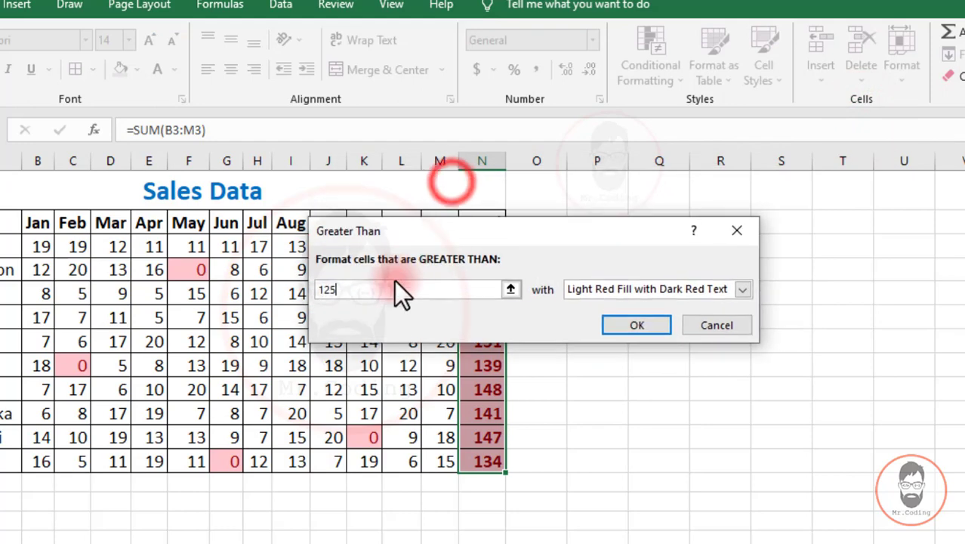
pyautogui.moveTo(389, 283); pyautogui.dragTo(277, 274)
pyautogui.write('130')
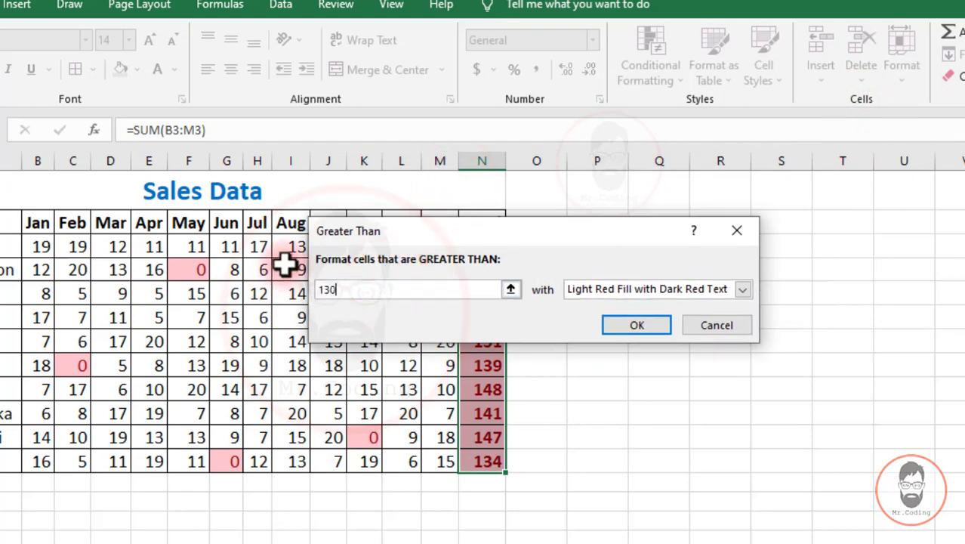
pyautogui.click(714, 288)
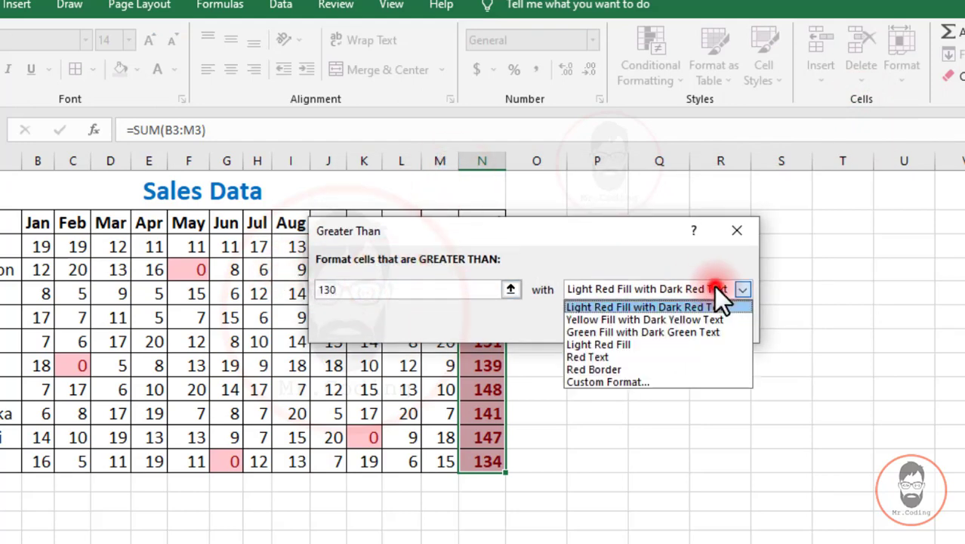
pyautogui.click(612, 333)
pyautogui.click(644, 325)
pyautogui.click(731, 444)
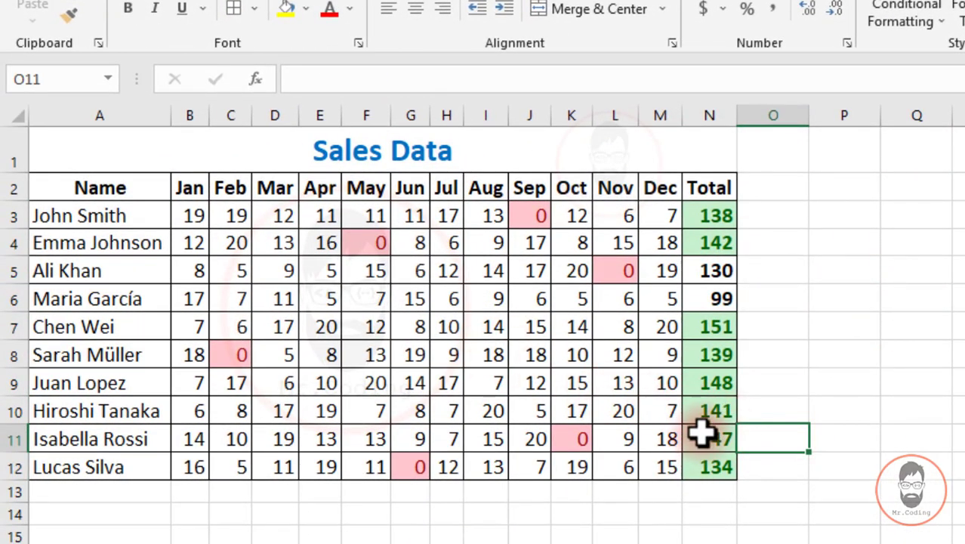
# Starting from H8, use Go To Special to select every cell with conditional formats, with the All option
pyautogui.click(453, 355)
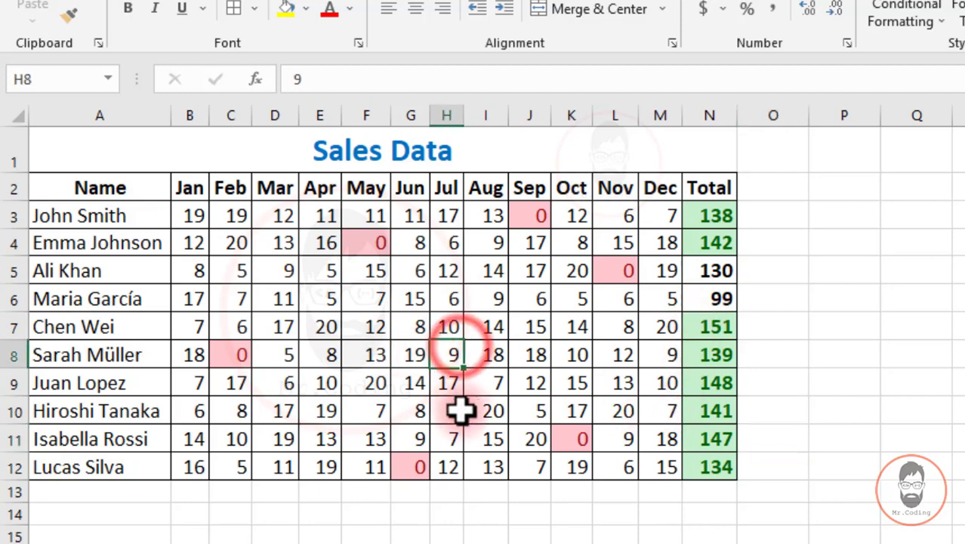
pyautogui.hotkey('ctrl', 'g')
pyautogui.hotkey('alt', 's')
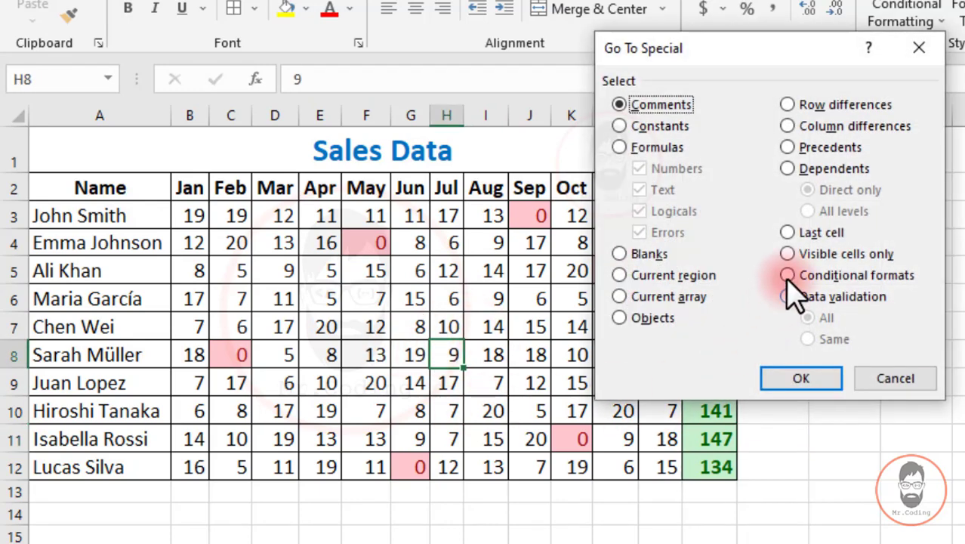
pyautogui.click(859, 278)
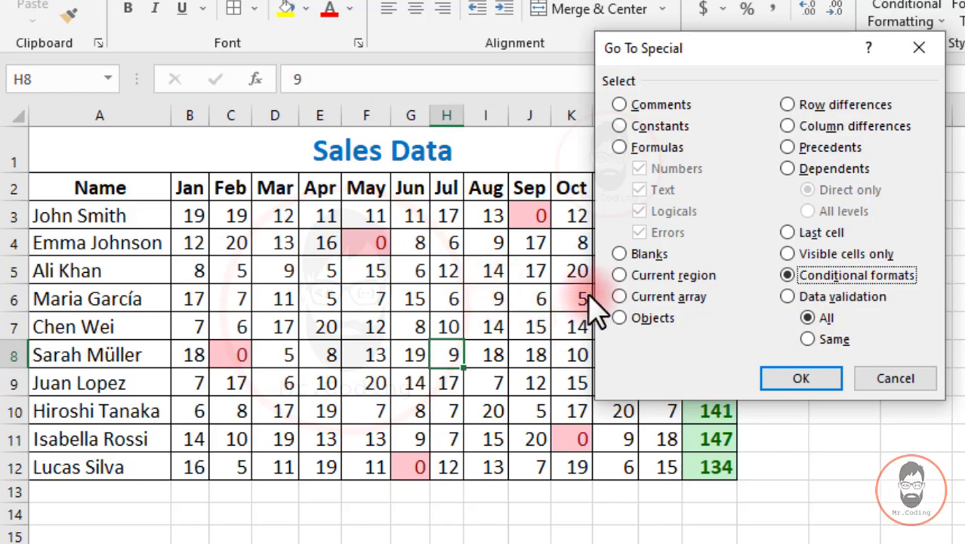
pyautogui.click(823, 376)
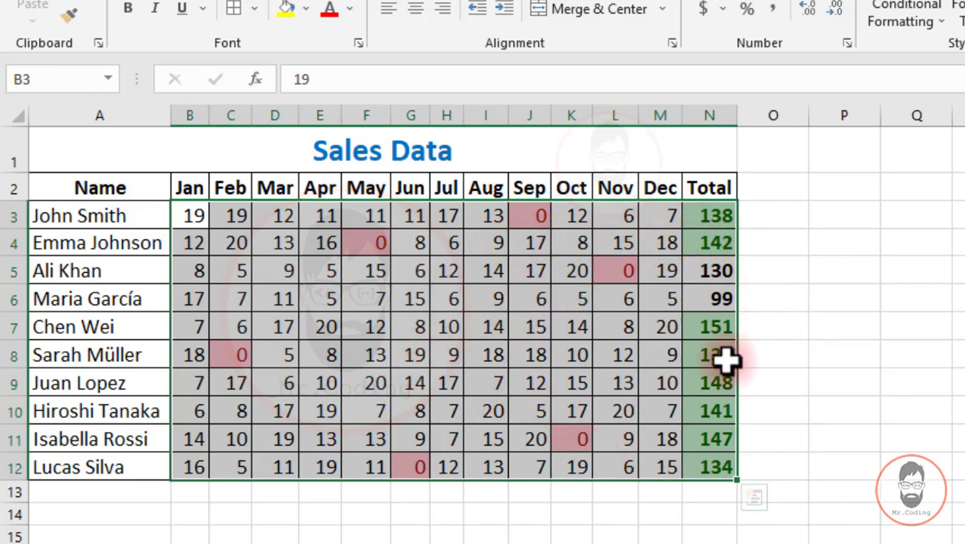
# Select only the cells sharing C8's conditional format using Go To Special with the Same option
pyautogui.click(635, 442)
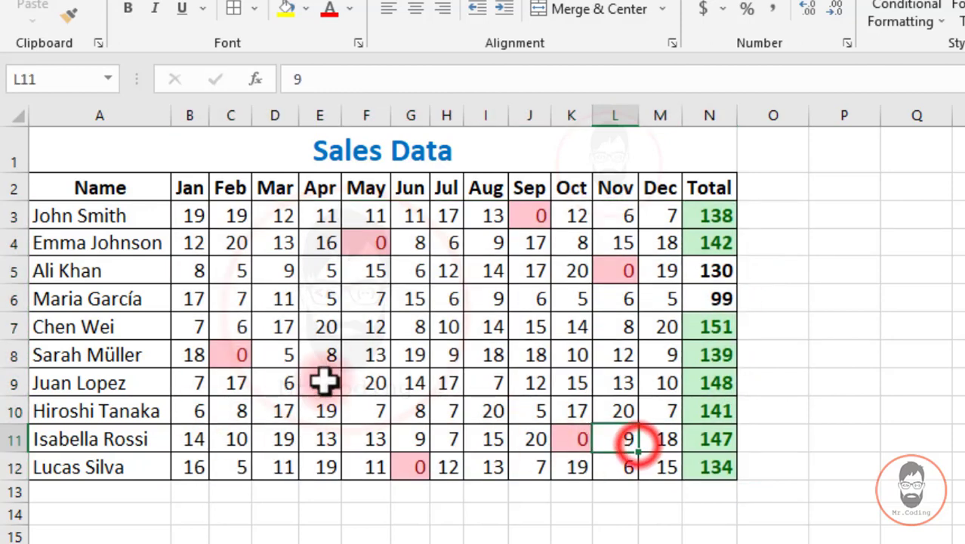
pyautogui.click(259, 412)
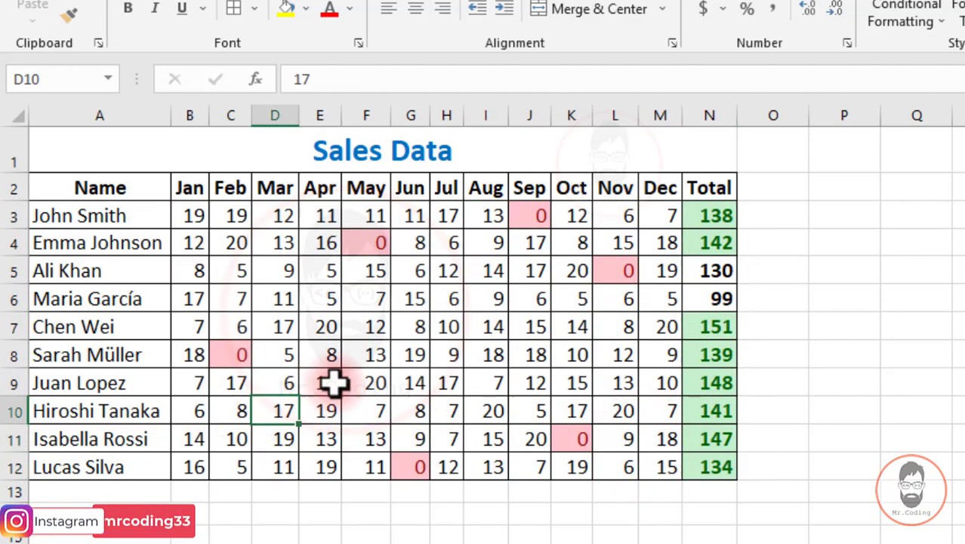
pyautogui.click(232, 357)
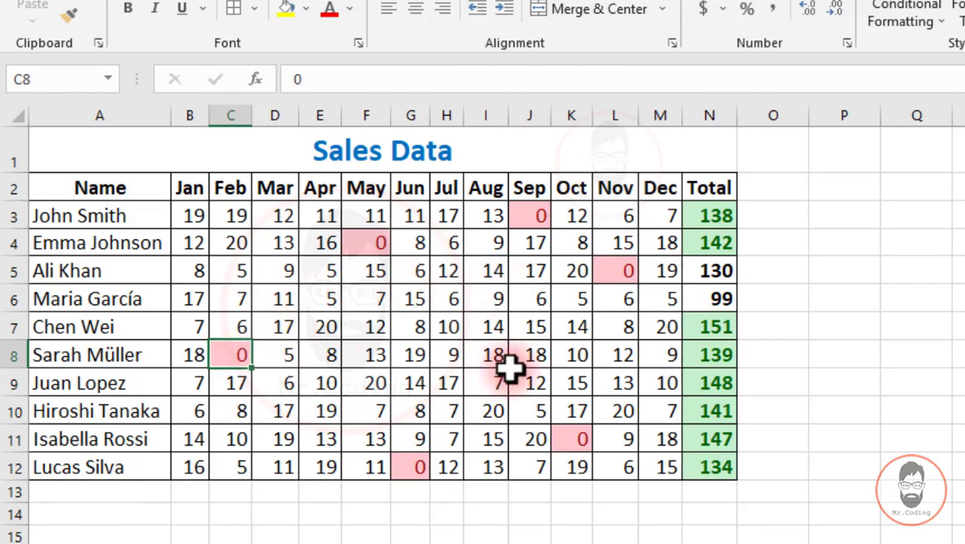
pyautogui.hotkey('ctrl', 'g')
pyautogui.hotkey('alt', 's')
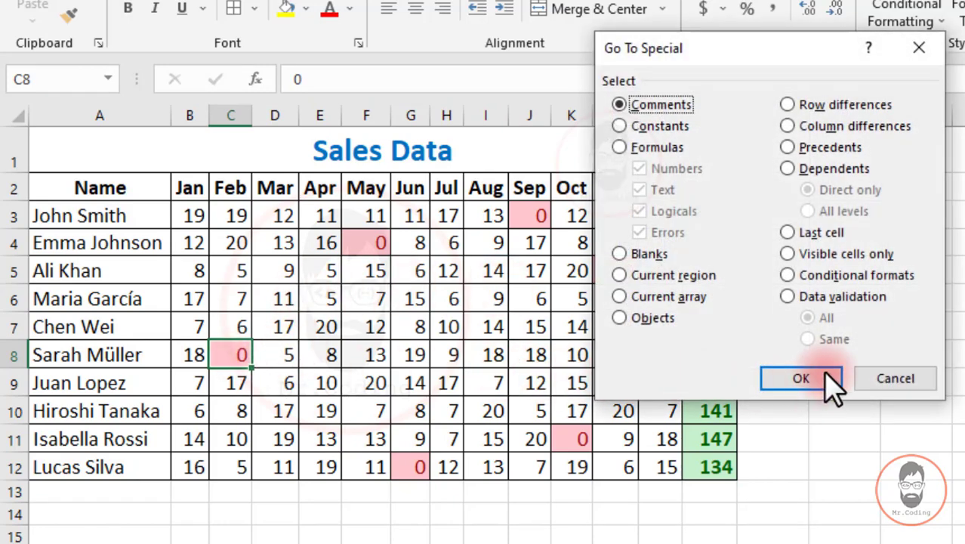
pyautogui.click(834, 280)
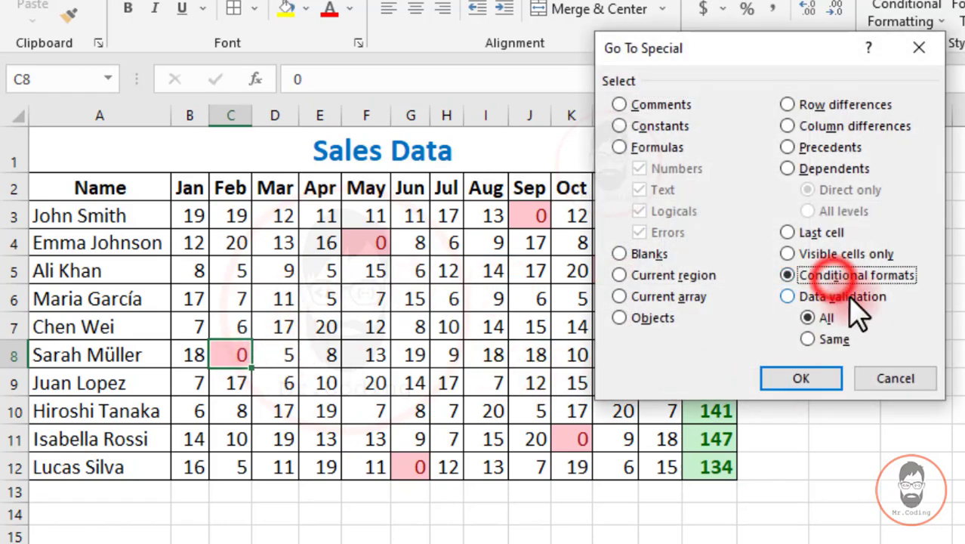
pyautogui.click(831, 342)
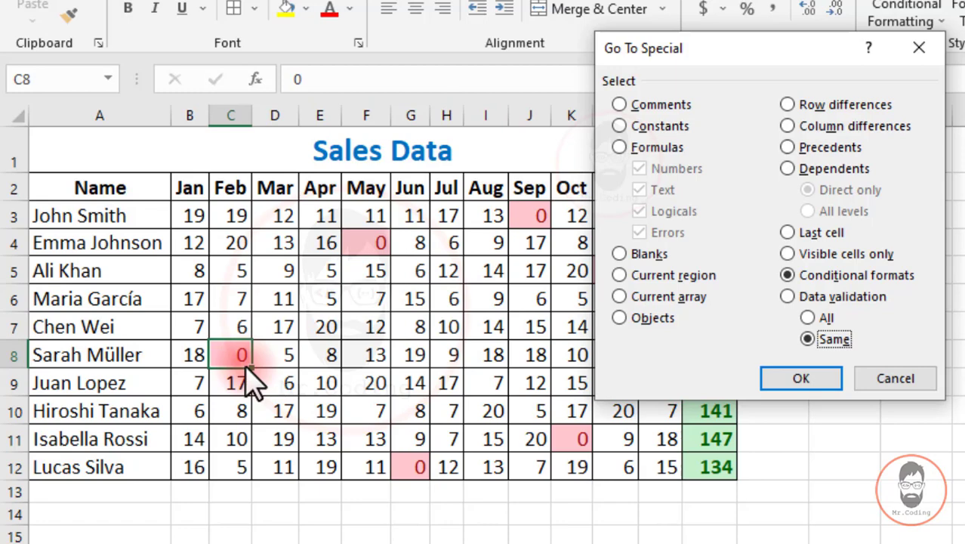
pyautogui.click(804, 377)
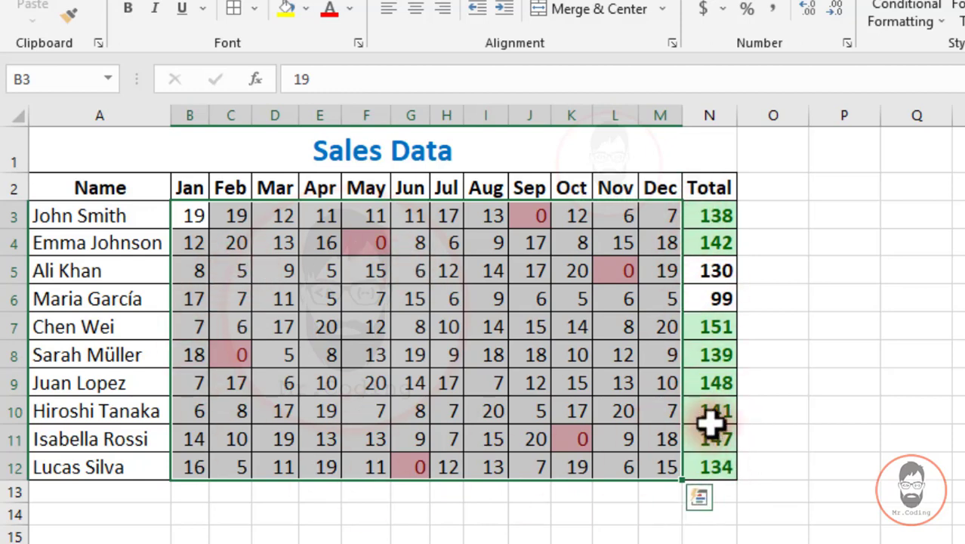
pyautogui.click(724, 370)
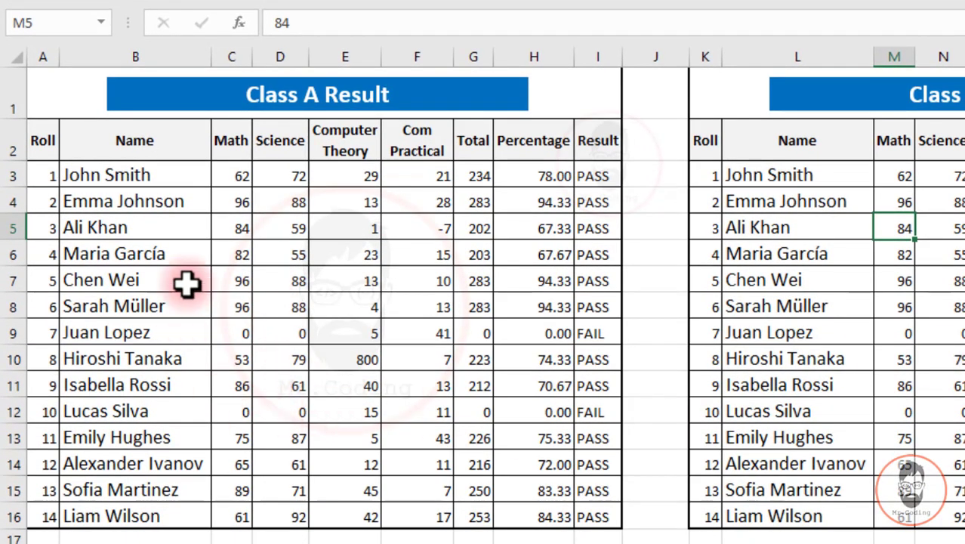
# Examine the Math, Science, Computer Theory and Com Practical marks in the Class A Result table
pyautogui.moveTo(249, 180)
pyautogui.mouseDown()
pyautogui.moveTo(345, 354)
pyautogui.moveTo(407, 507)
pyautogui.mouseUp()
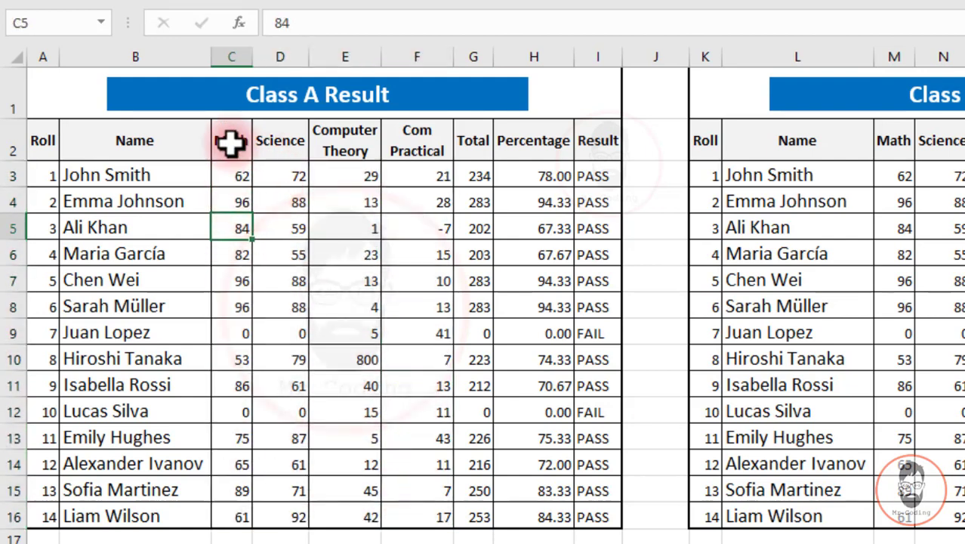
pyautogui.moveTo(230, 144); pyautogui.dragTo(287, 513)
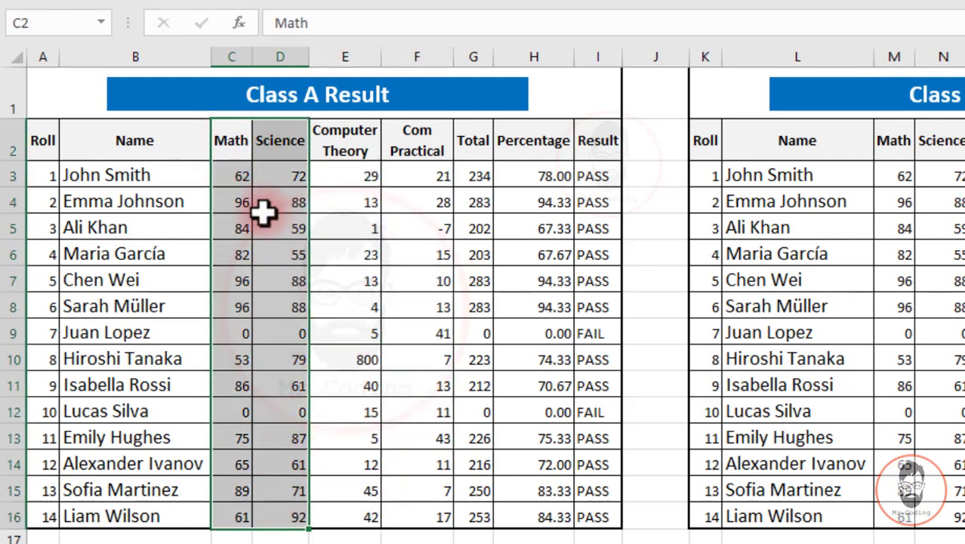
pyautogui.click(242, 177)
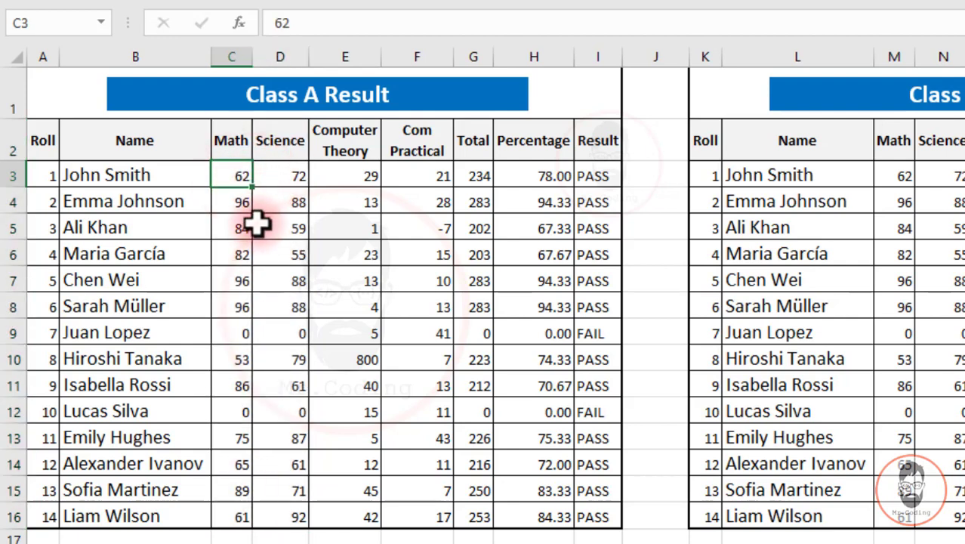
pyautogui.moveTo(345, 175); pyautogui.dragTo(446, 535)
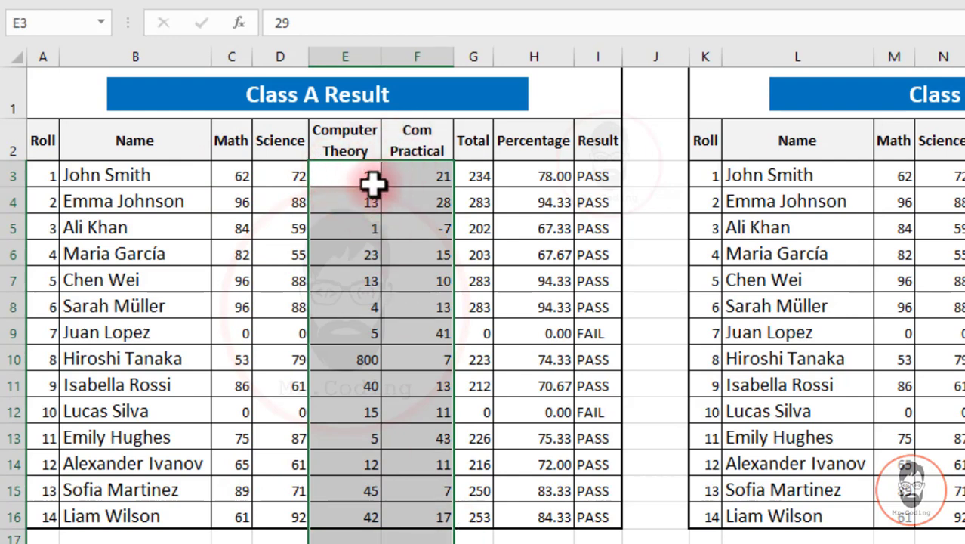
pyautogui.moveTo(372, 183); pyautogui.dragTo(415, 491)
pyautogui.click(410, 232)
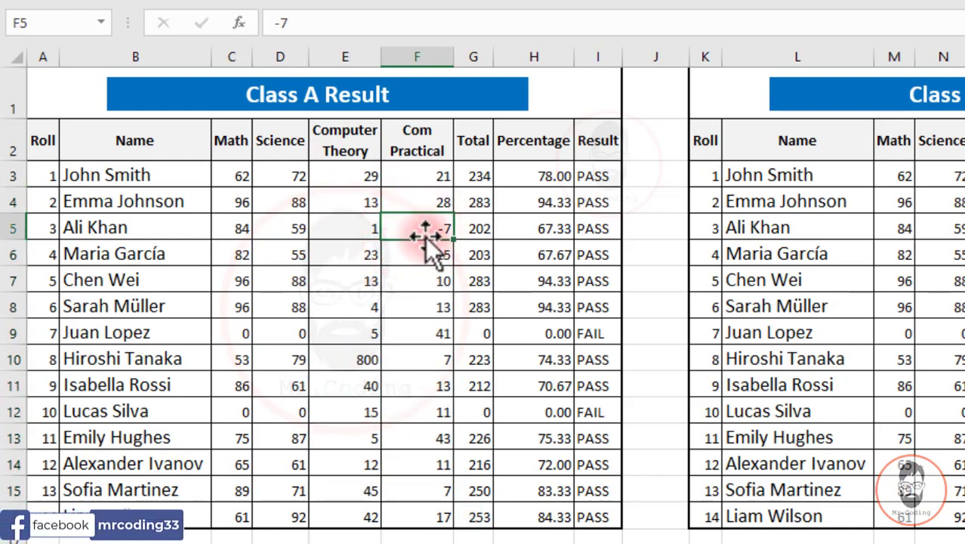
pyautogui.click(352, 362)
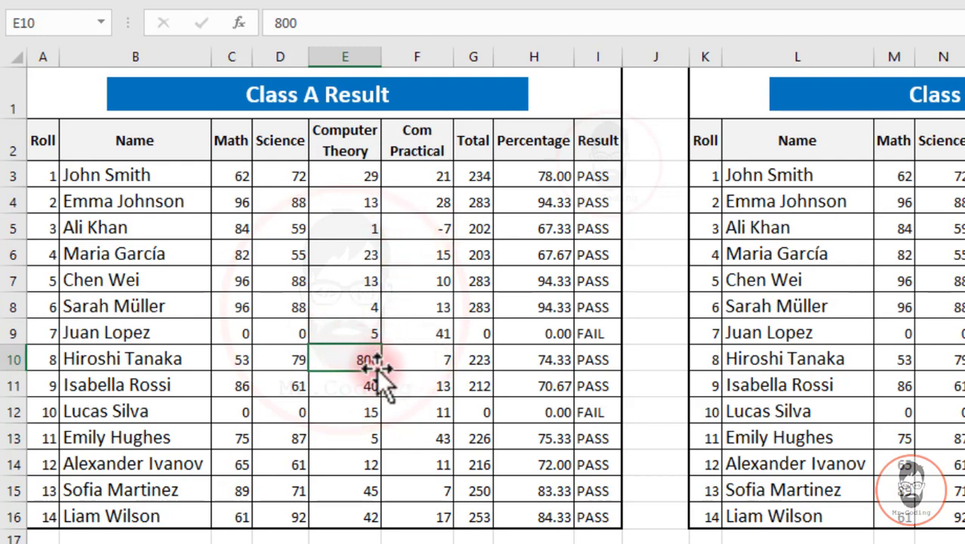
pyautogui.moveTo(418, 224); pyautogui.dragTo(410, 304)
pyautogui.moveTo(356, 184); pyautogui.dragTo(408, 462)
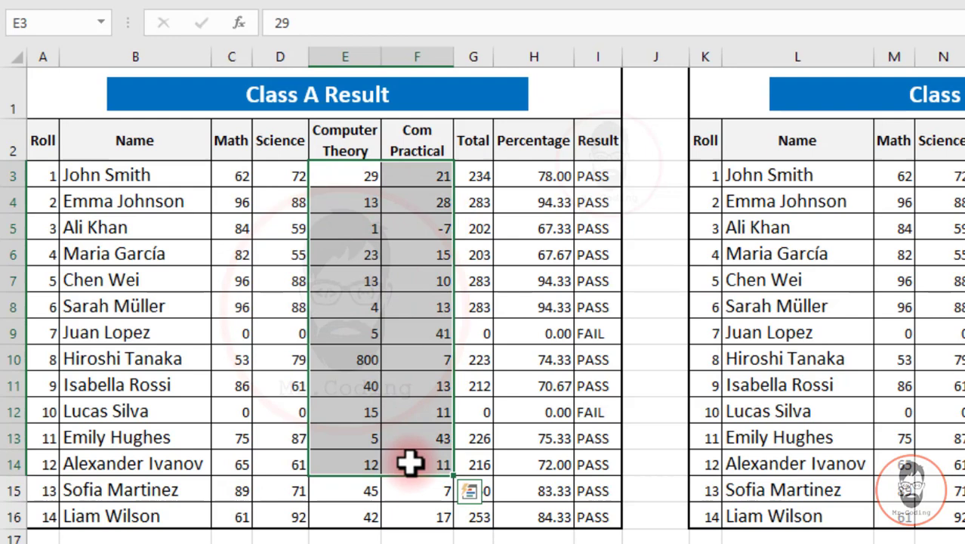
pyautogui.click(382, 316)
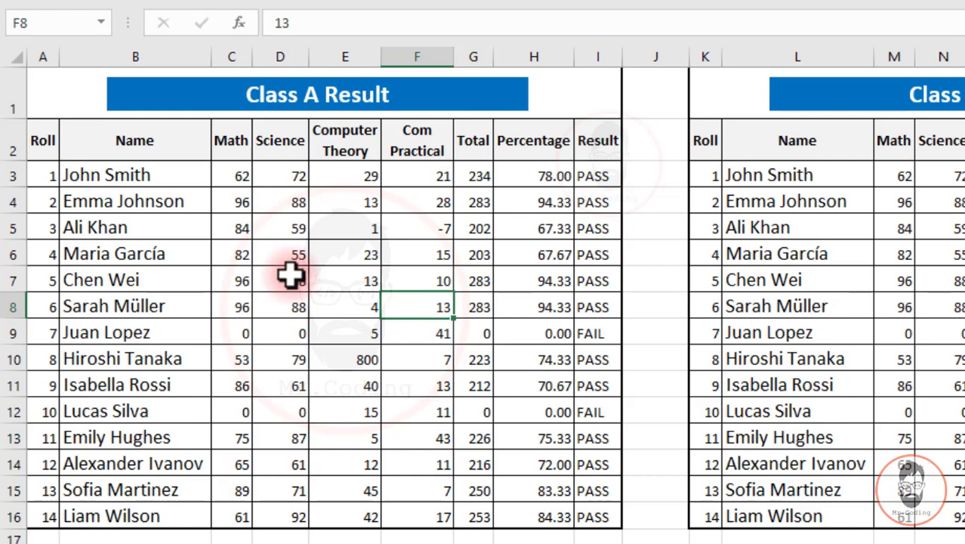
pyautogui.moveTo(239, 170); pyautogui.dragTo(306, 514)
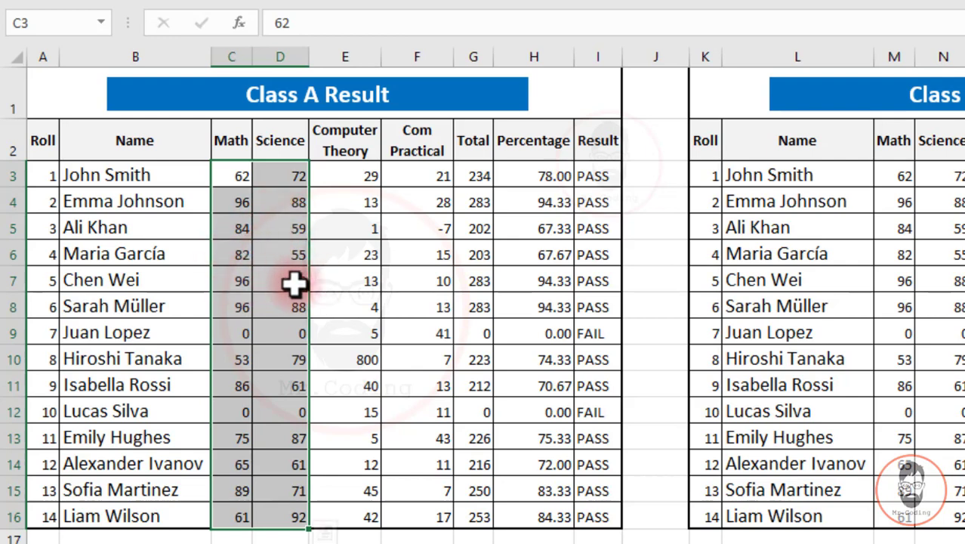
pyautogui.click(337, 278)
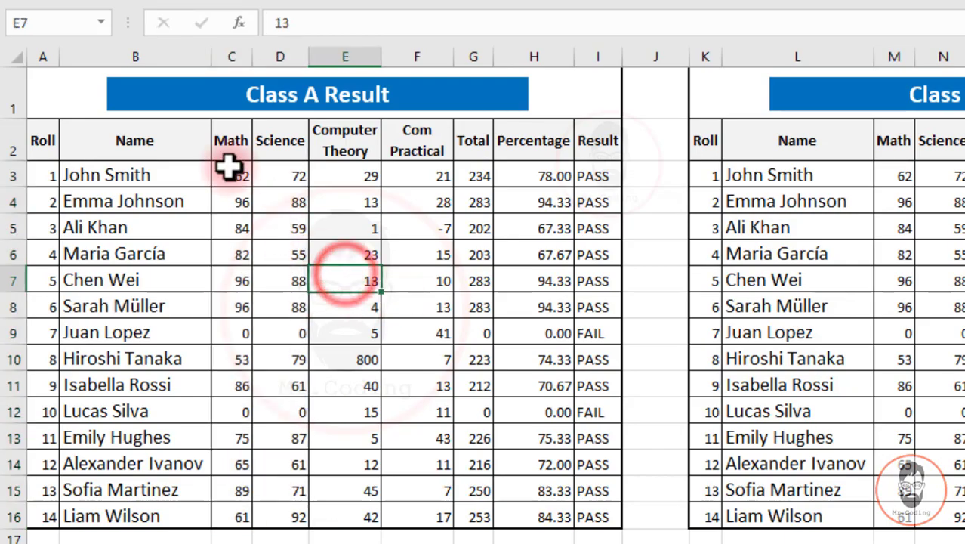
# Restrict the Class A Math and Science marks with data validation to whole numbers between 0 and 100
pyautogui.moveTo(228, 167); pyautogui.dragTo(302, 516)
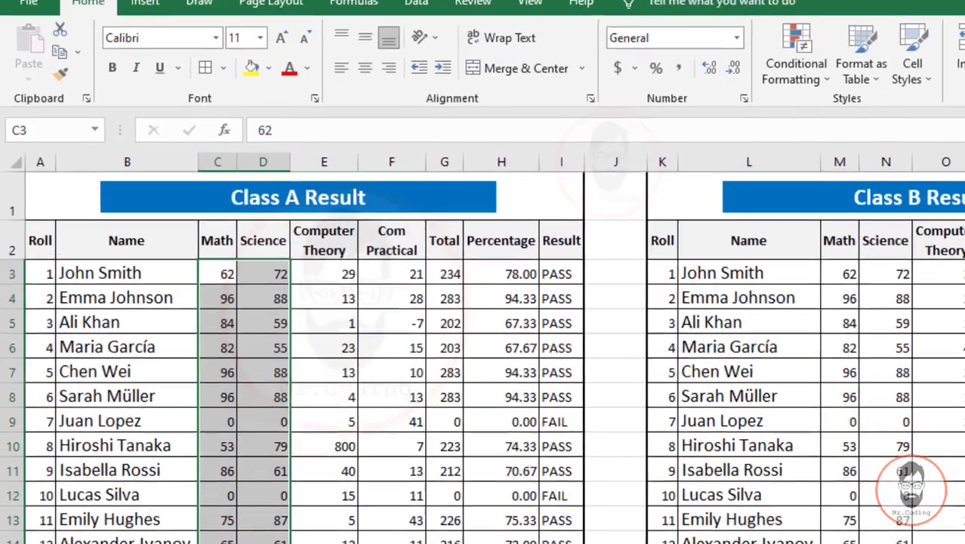
pyautogui.click(415, 23)
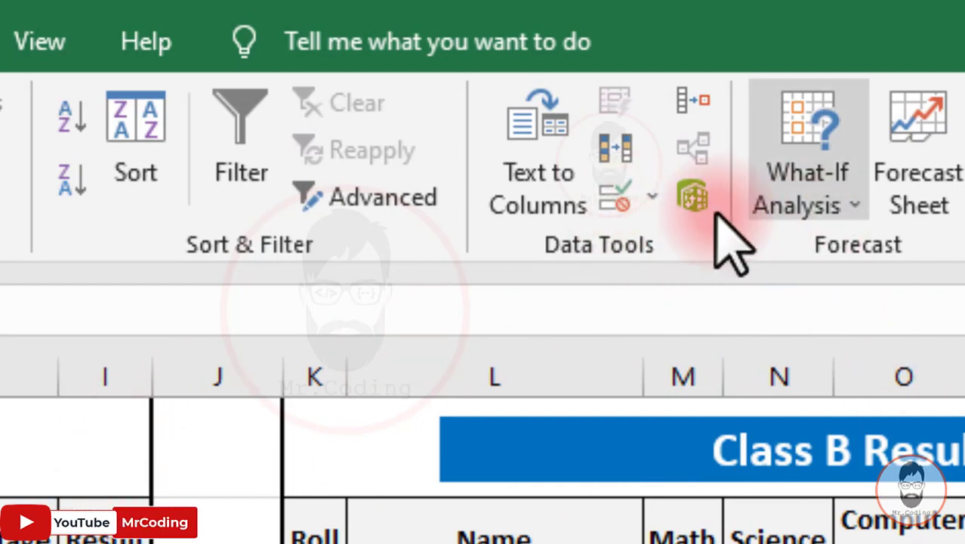
pyautogui.click(651, 198)
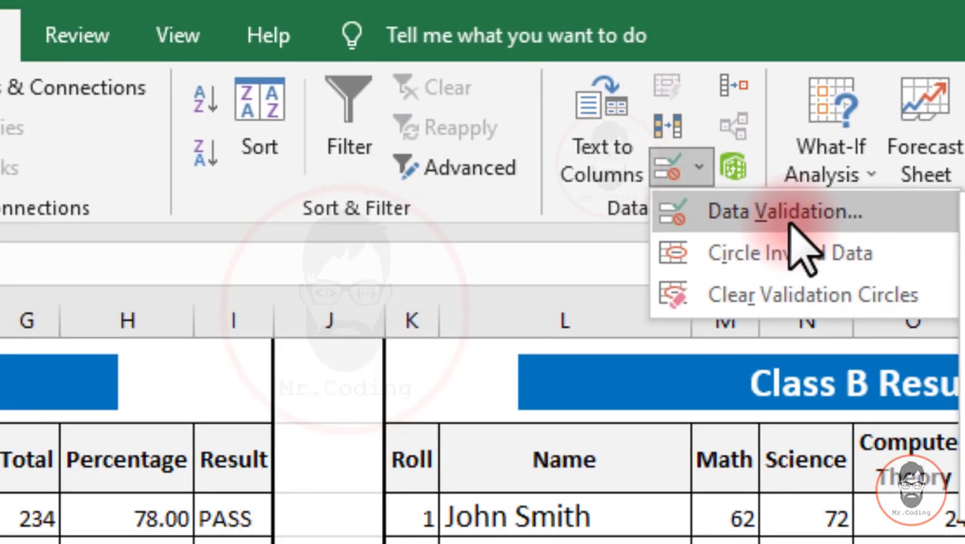
pyautogui.click(755, 253)
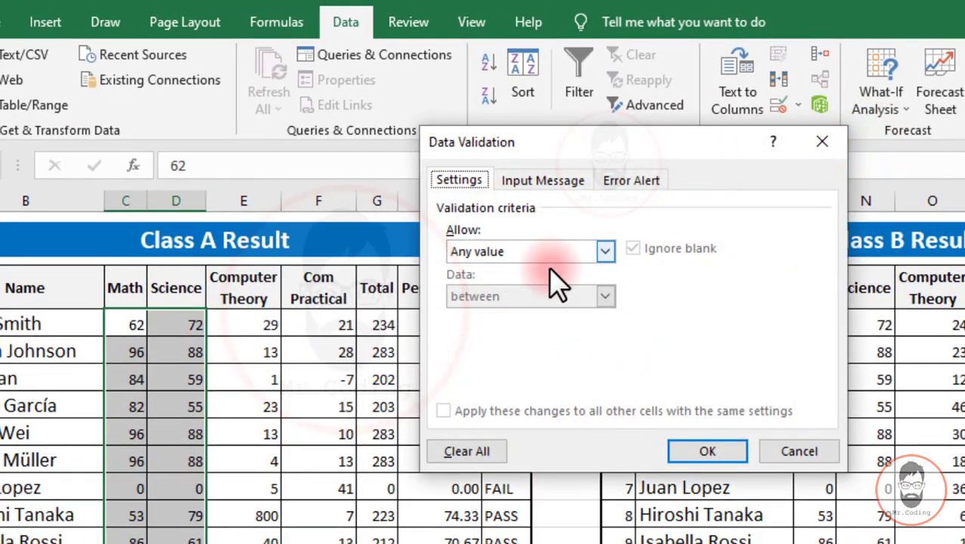
pyautogui.click(489, 250)
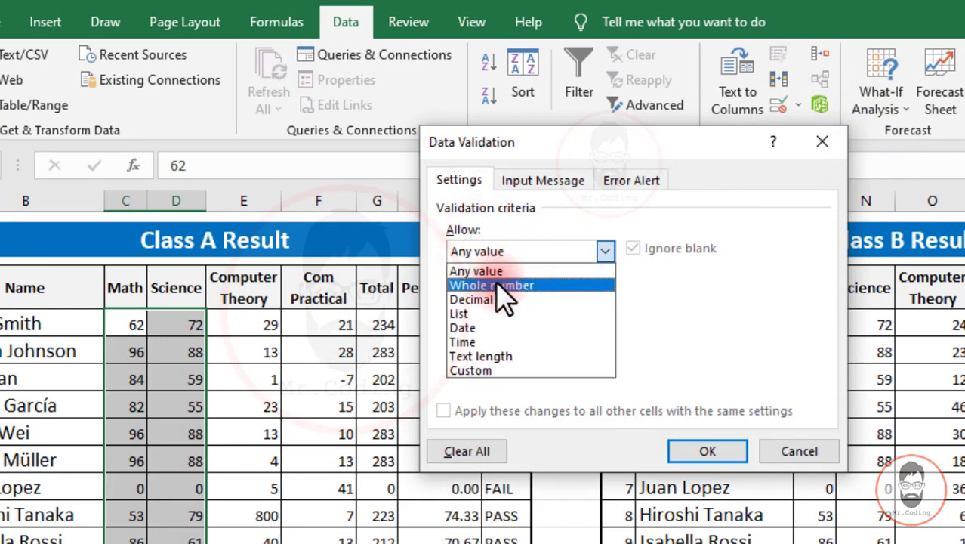
pyautogui.click(496, 286)
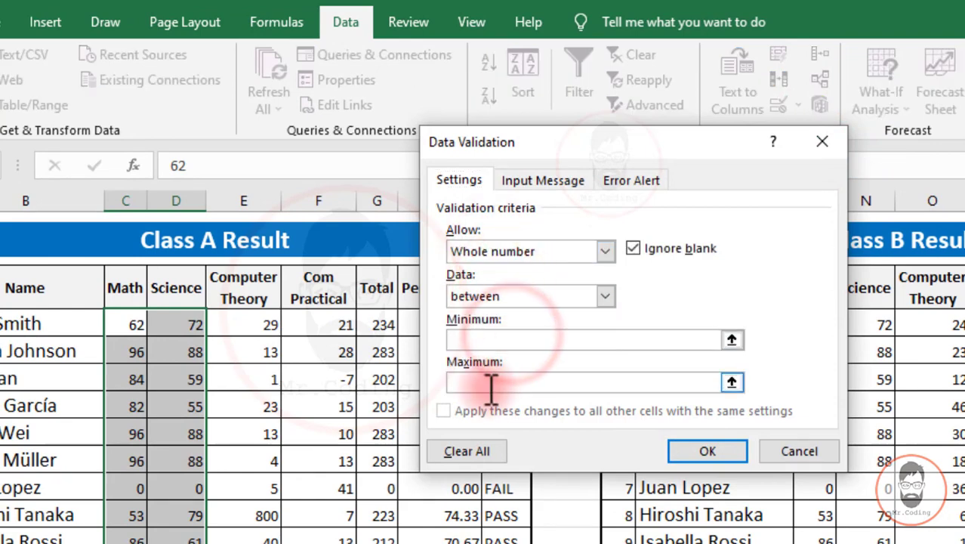
pyautogui.click(489, 389)
pyautogui.click(486, 341)
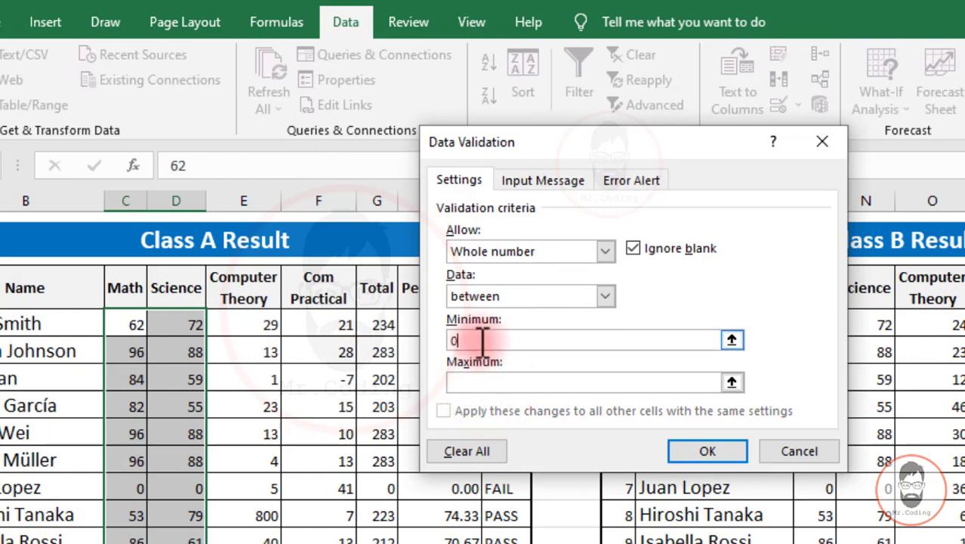
pyautogui.click(487, 381)
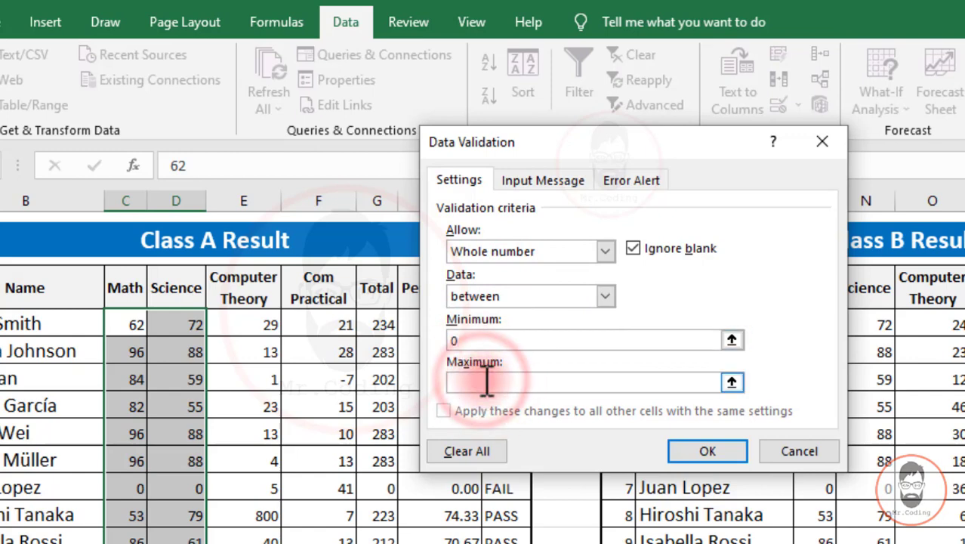
pyautogui.write('100')
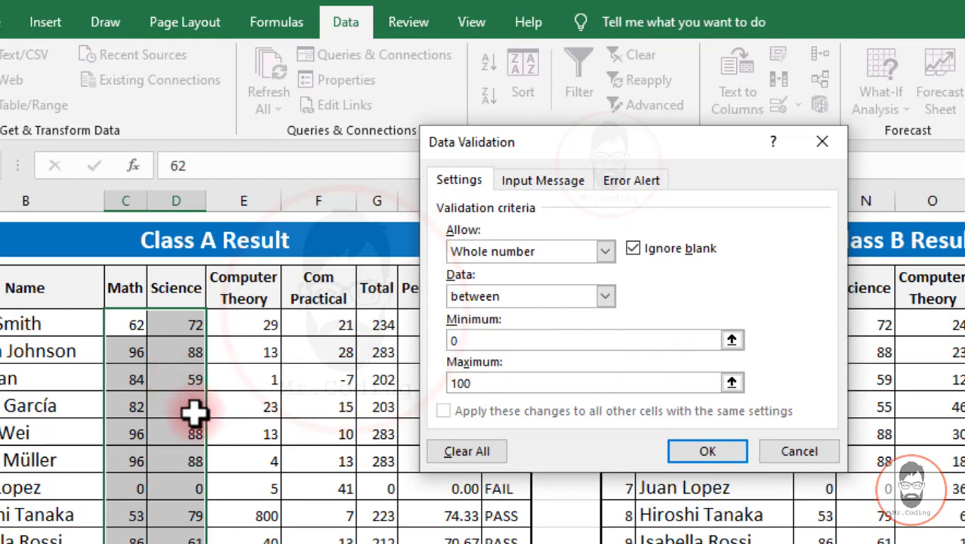
# Give the rule a Stop error alert titled "Invalid Marks" with the message "Marks must be between 0 to 100", and apply the validation
pyautogui.click(636, 185)
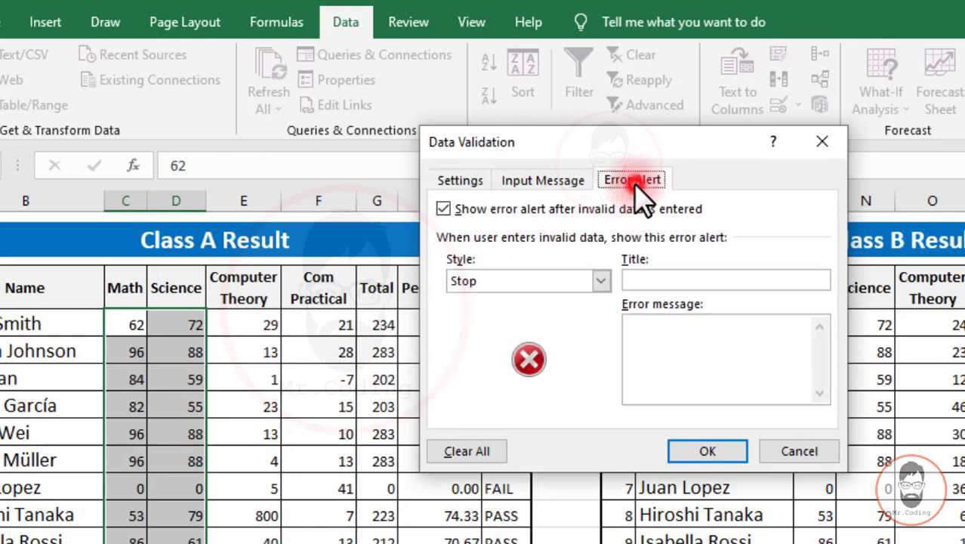
pyautogui.click(678, 280)
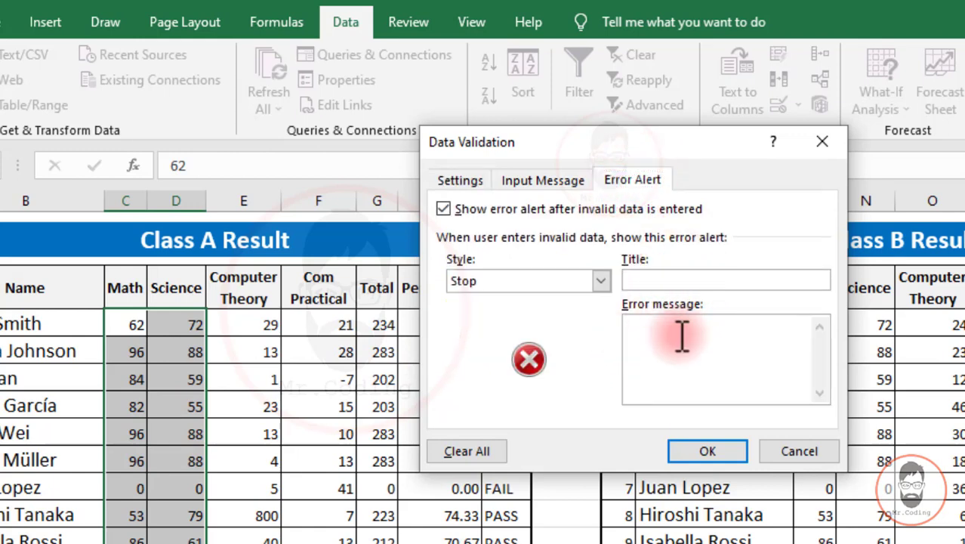
pyautogui.click(682, 336)
pyautogui.click(664, 278)
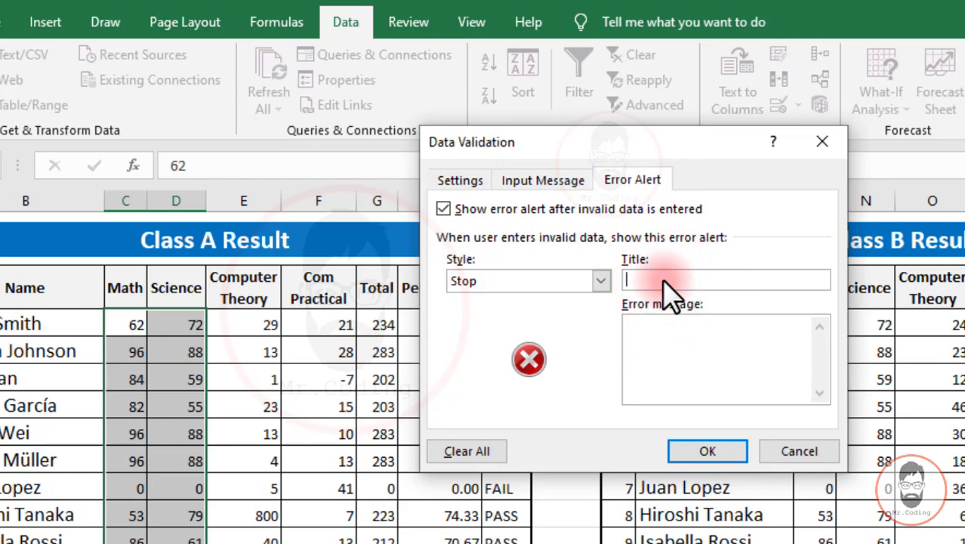
pyautogui.write('Invalid Marks')
pyautogui.click(674, 337)
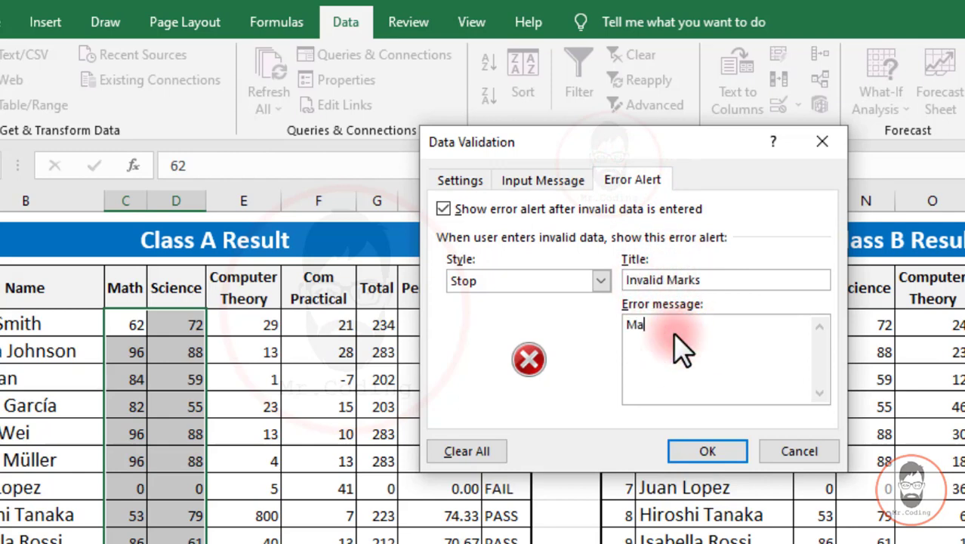
pyautogui.write('Marks must be between 0 to 100')
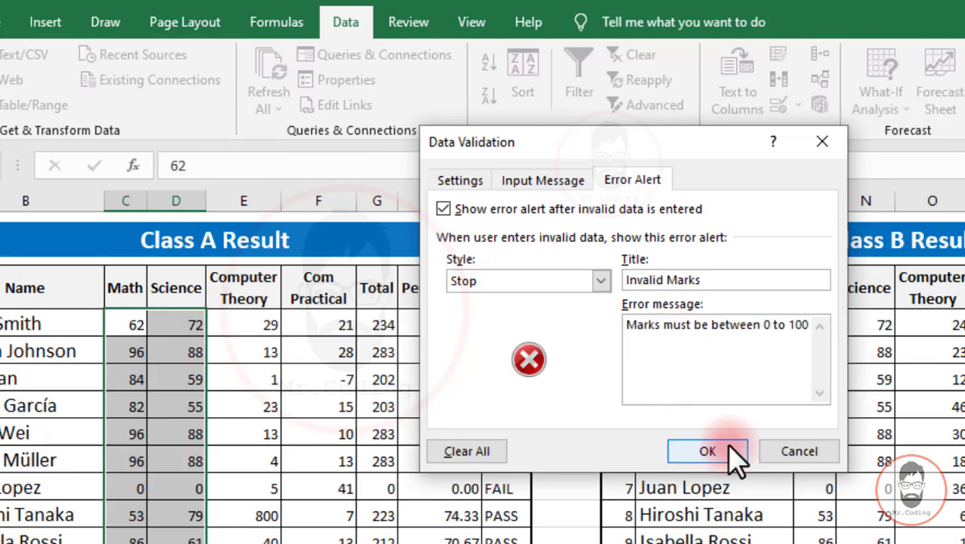
pyautogui.click(707, 451)
# Try to enter -5 as the Science mark in D4 to test the validation rule
pyautogui.click(185, 351)
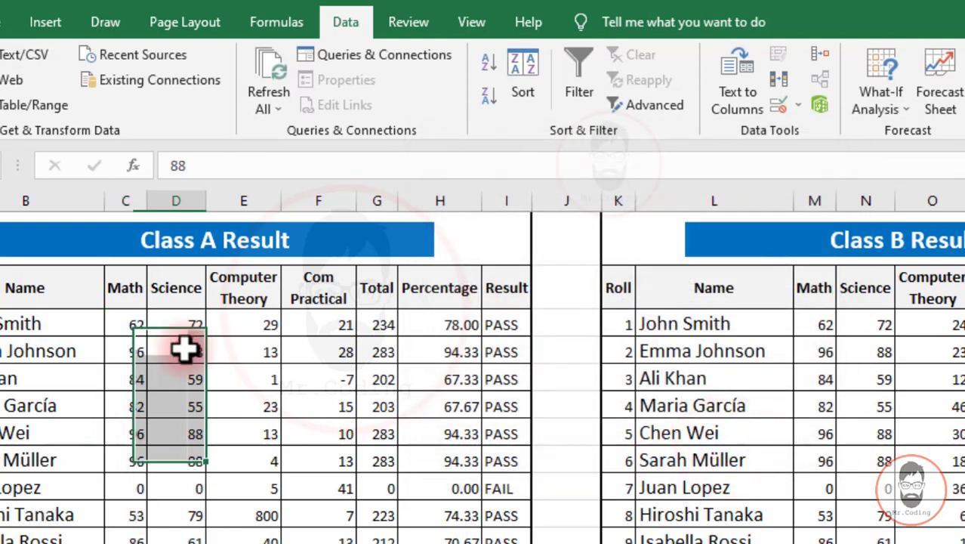
pyautogui.write('-5')
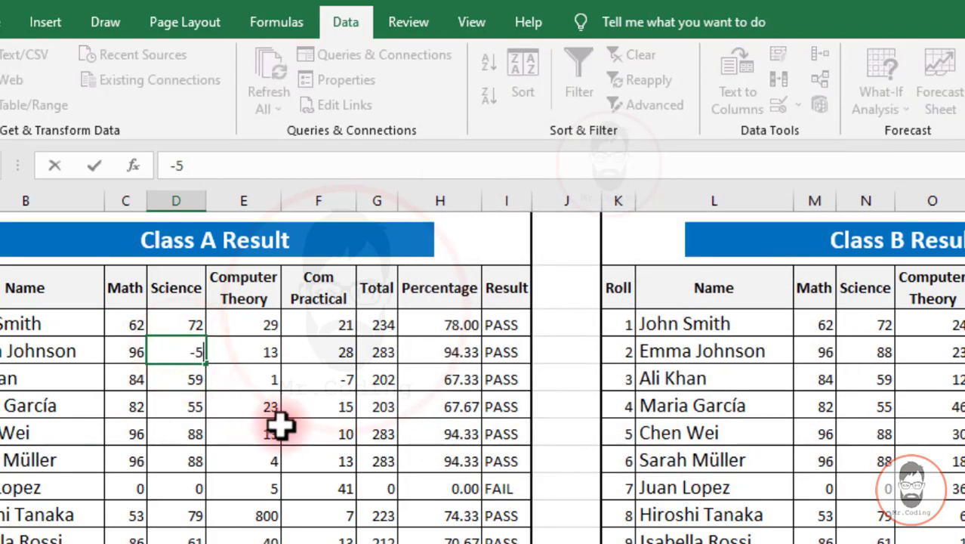
pyautogui.press('Return')
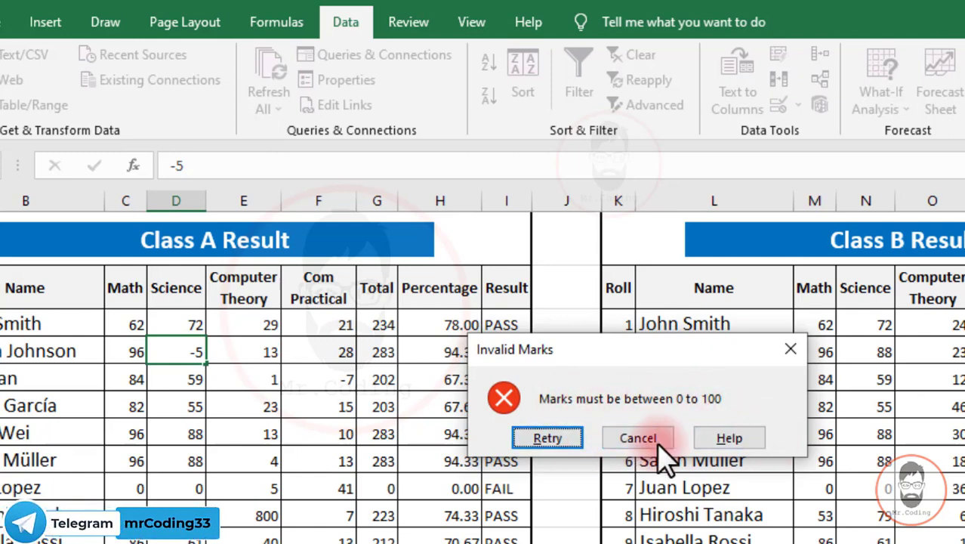
pyautogui.click(551, 438)
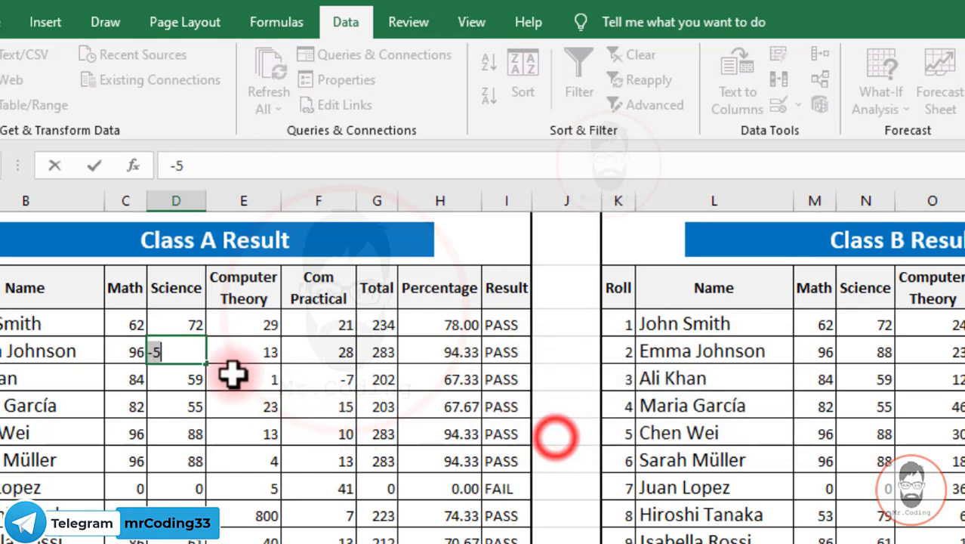
# Set the Science mark in D4 to 90
pyautogui.click(180, 351)
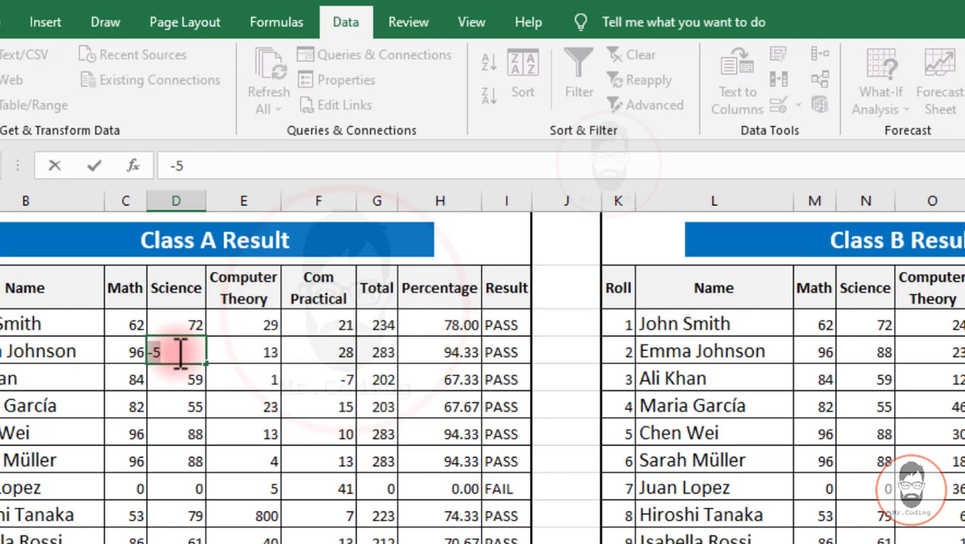
pyautogui.write('90')
pyautogui.press('Return')
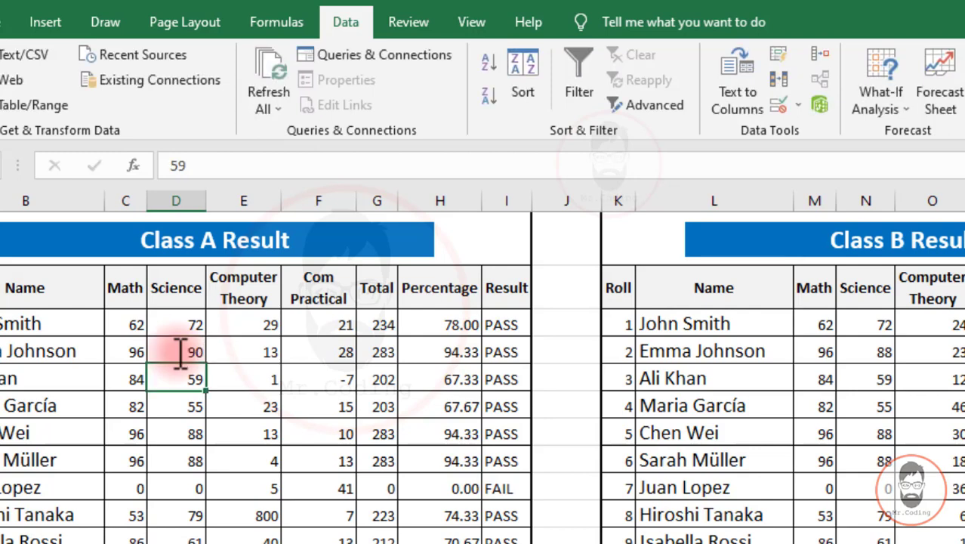
# Replace the out-of-range Class A marks in F5 and E10 with 0
pyautogui.moveTo(239, 325); pyautogui.dragTo(336, 543)
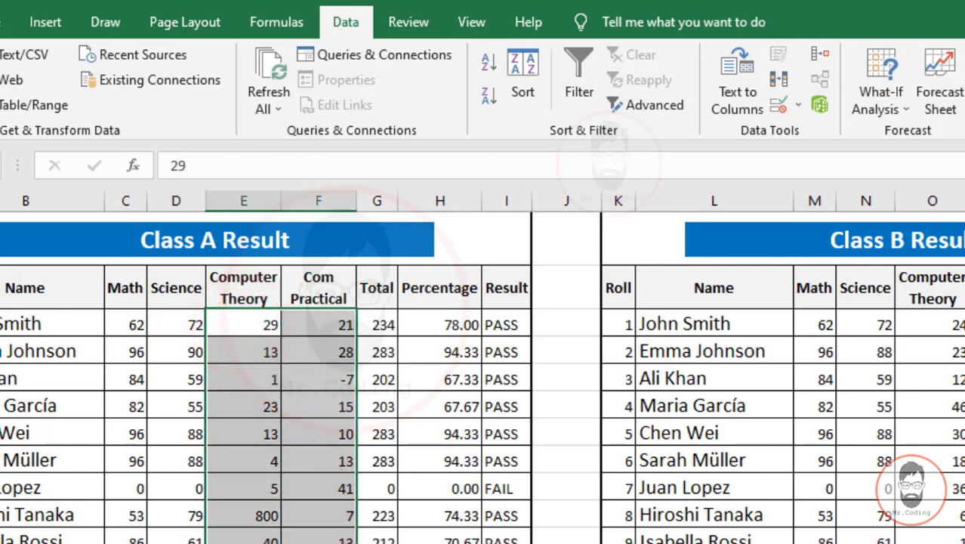
pyautogui.click(284, 408)
pyautogui.click(339, 376)
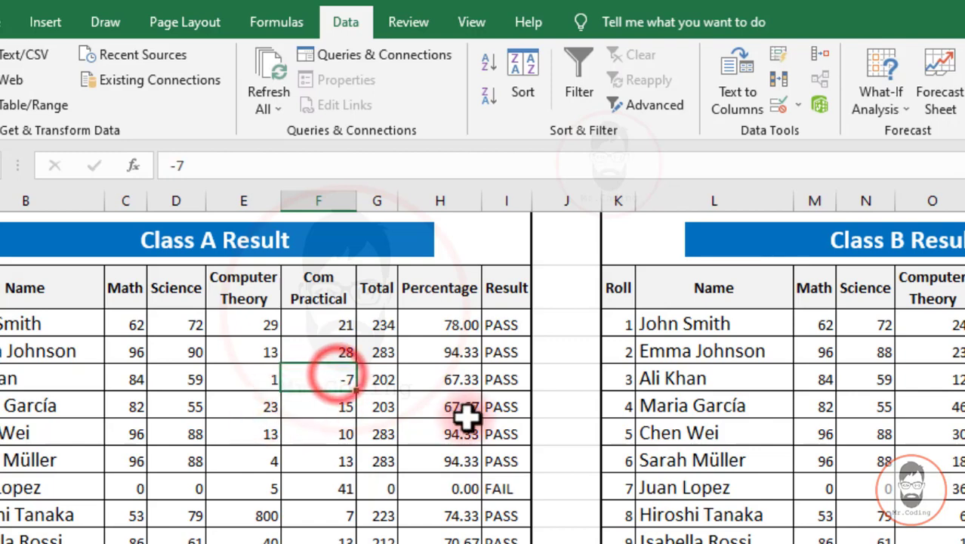
pyautogui.write('0')
pyautogui.click(254, 508)
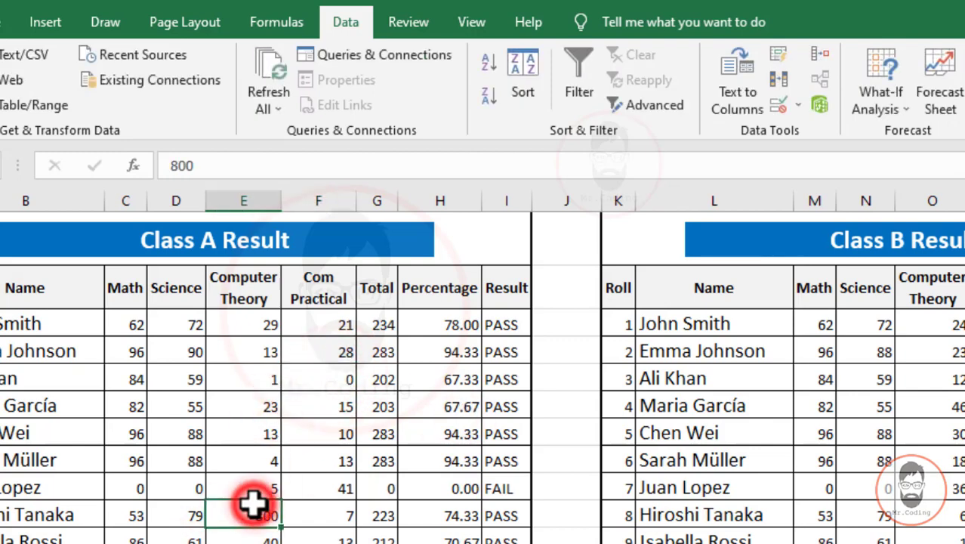
pyautogui.write('0')
# Restrict the Class A Computer Theory and Com Practical marks with data validation to whole numbers between 0 and 50
pyautogui.moveTo(243, 325); pyautogui.dragTo(318, 538)
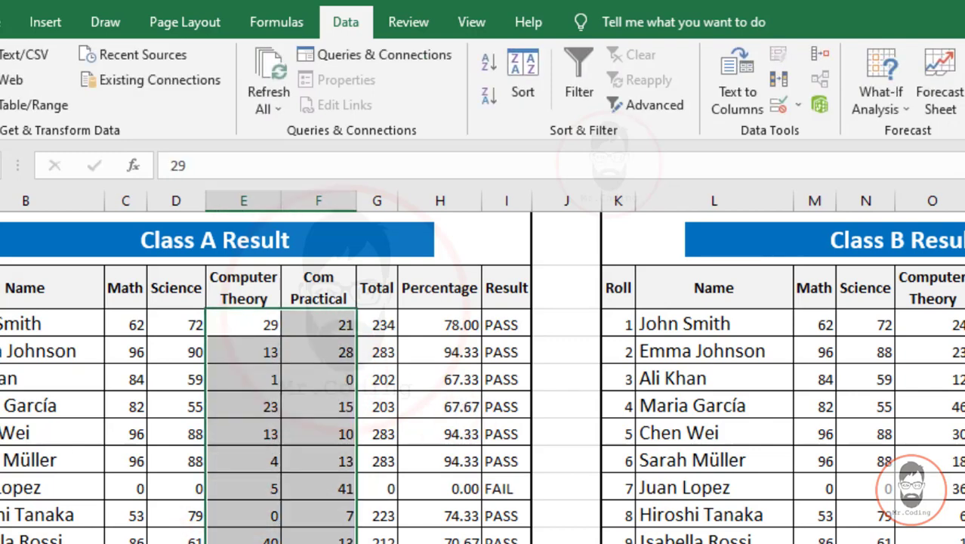
pyautogui.click(347, 22)
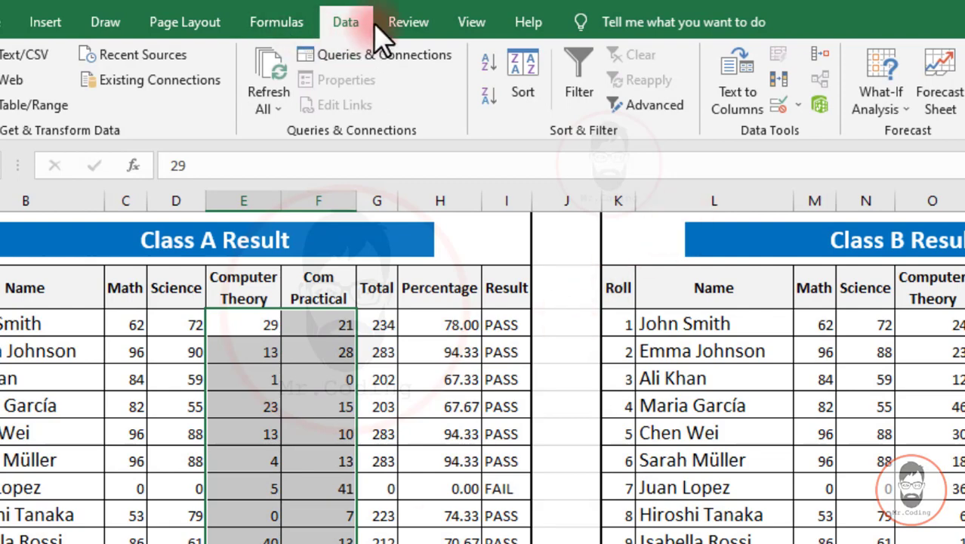
pyautogui.click(781, 105)
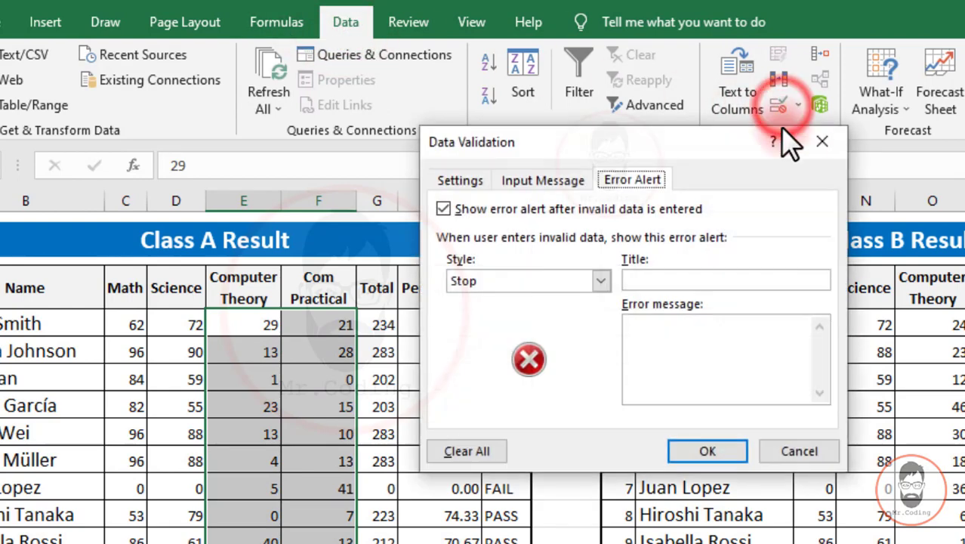
pyautogui.click(462, 183)
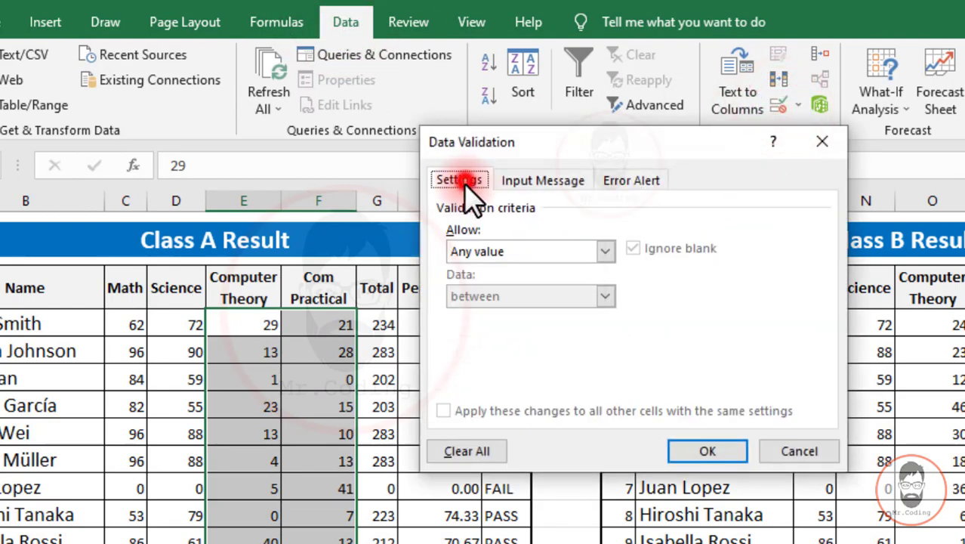
pyautogui.click(498, 255)
pyautogui.click(493, 287)
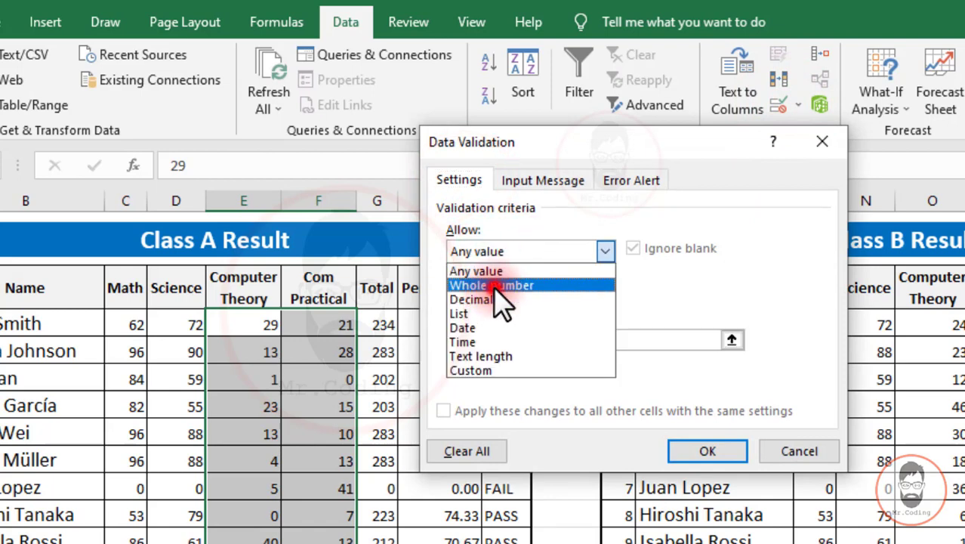
pyautogui.click(487, 340)
pyautogui.write('0')
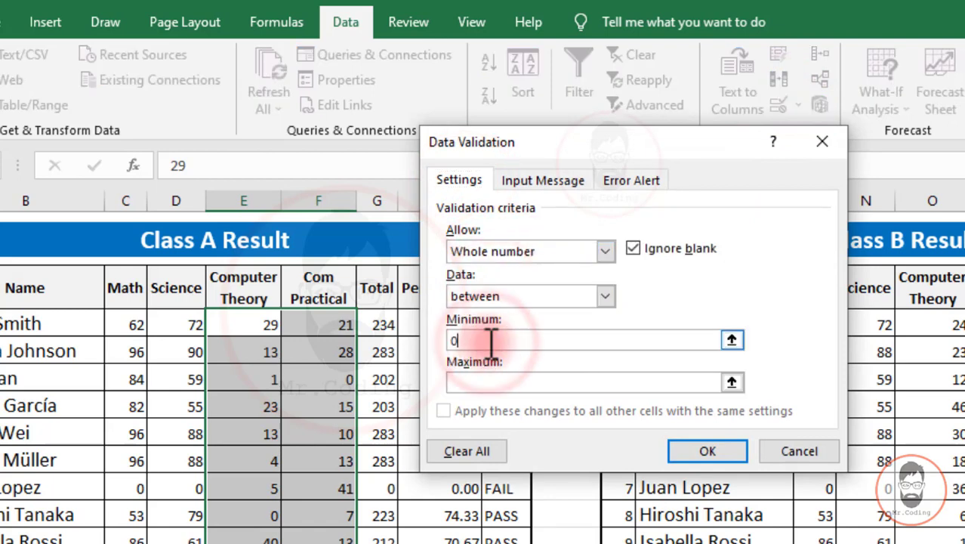
pyautogui.click(505, 377)
pyautogui.write('50')
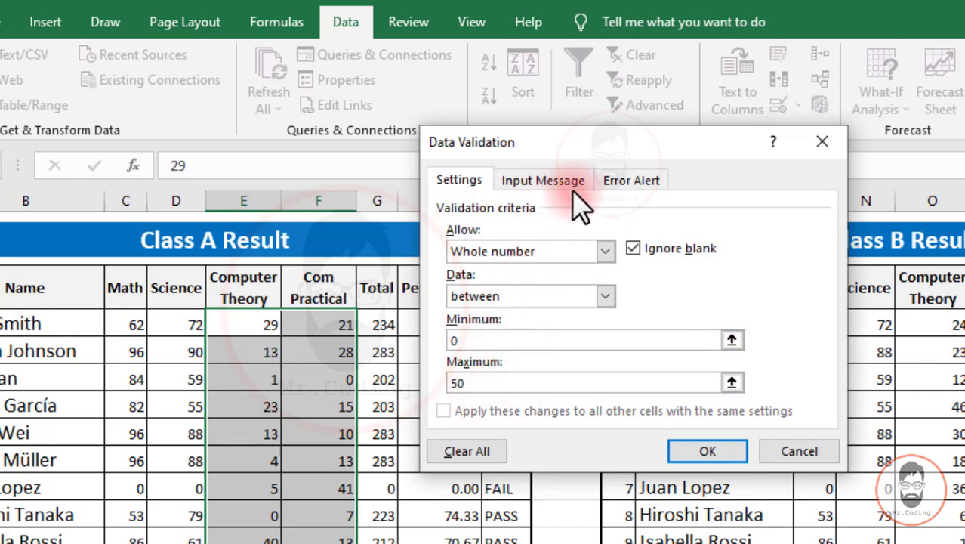
# Add a Stop error alert titled "Invalid" with the message "Marks must be between 0 to 50", and apply the validation
pyautogui.click(628, 180)
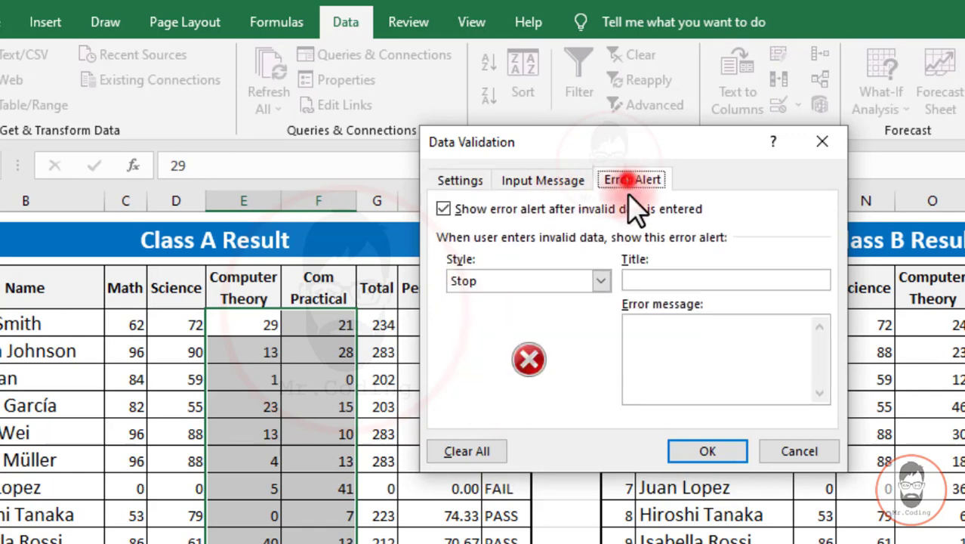
pyautogui.click(666, 278)
pyautogui.write('Invalid')
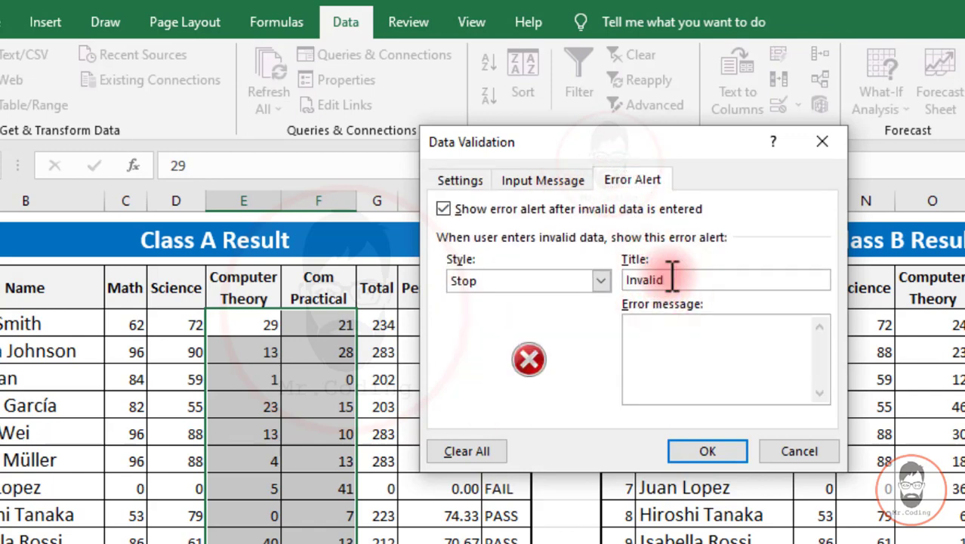
pyautogui.click(673, 346)
pyautogui.write('Marks must be between 0 to 50')
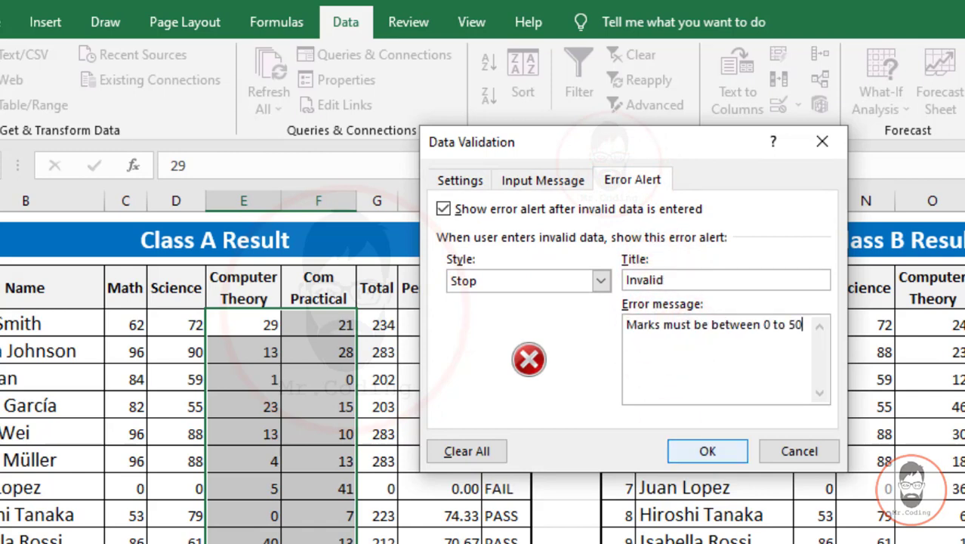
pyautogui.click(727, 451)
# Test the validation by trying to enter -7 as the Com Practical mark in F5, and discard the entry
pyautogui.click(303, 378)
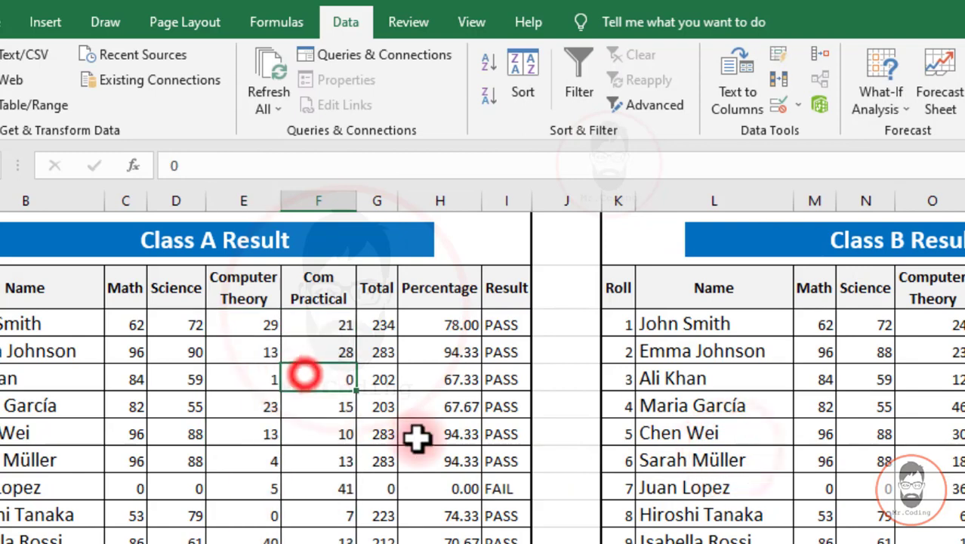
pyautogui.write('-7')
pyautogui.press('Return')
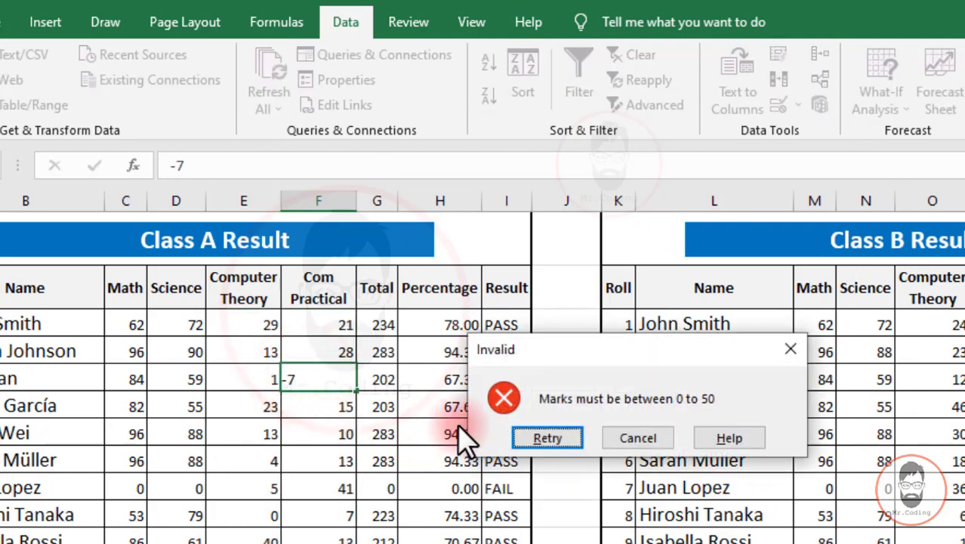
pyautogui.press('Escape')
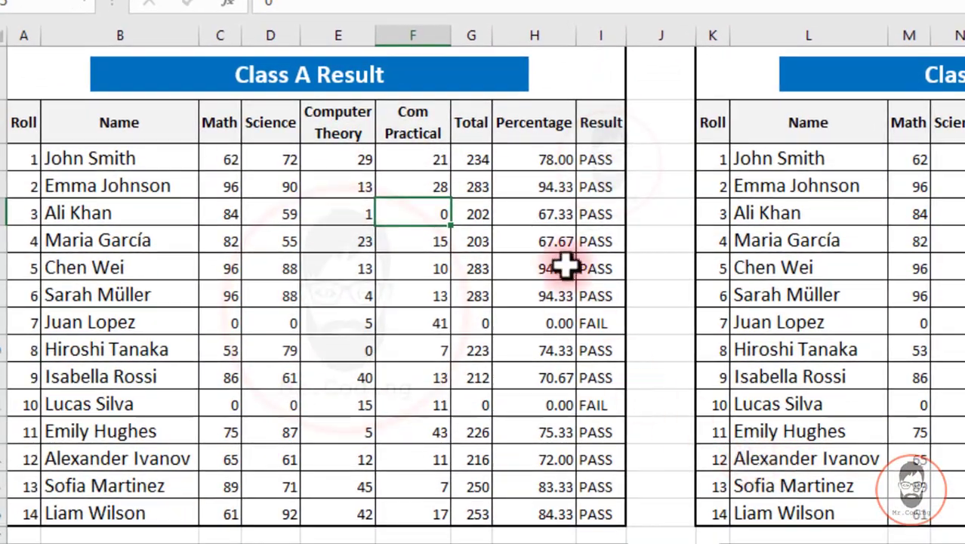
# Select every cell on the sheet that has data validation, using Go To Special with Data validation set to All
pyautogui.click(453, 406)
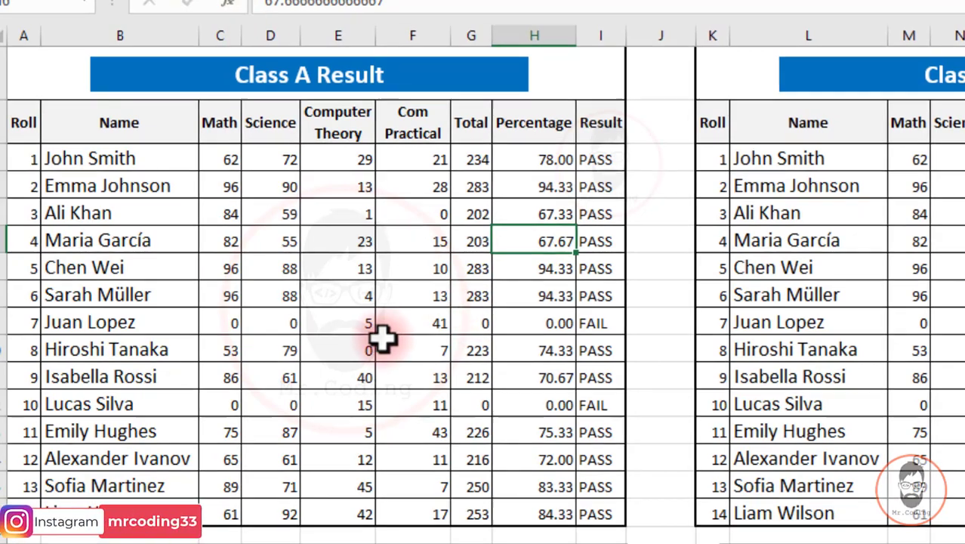
pyautogui.hotkey('ctrl', 'g')
pyautogui.click(535, 432)
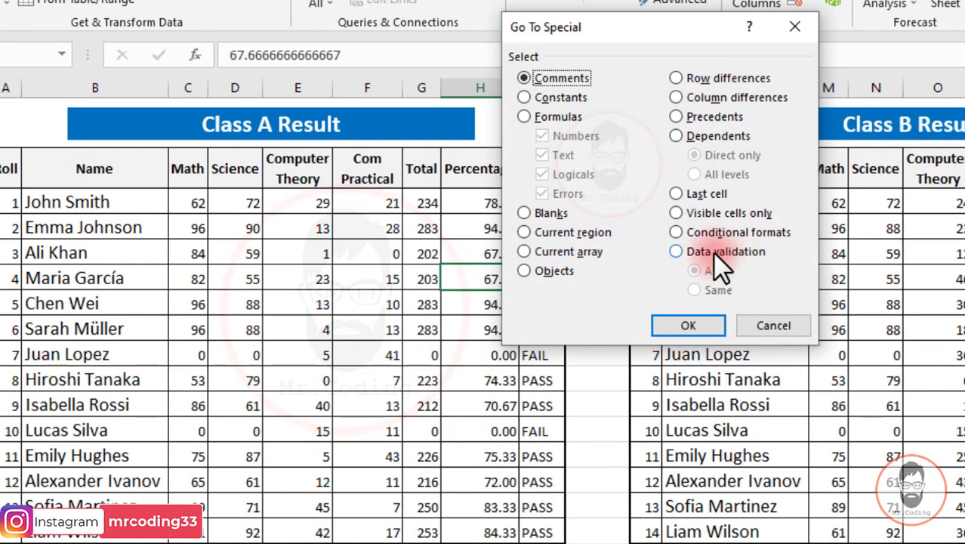
pyautogui.click(713, 252)
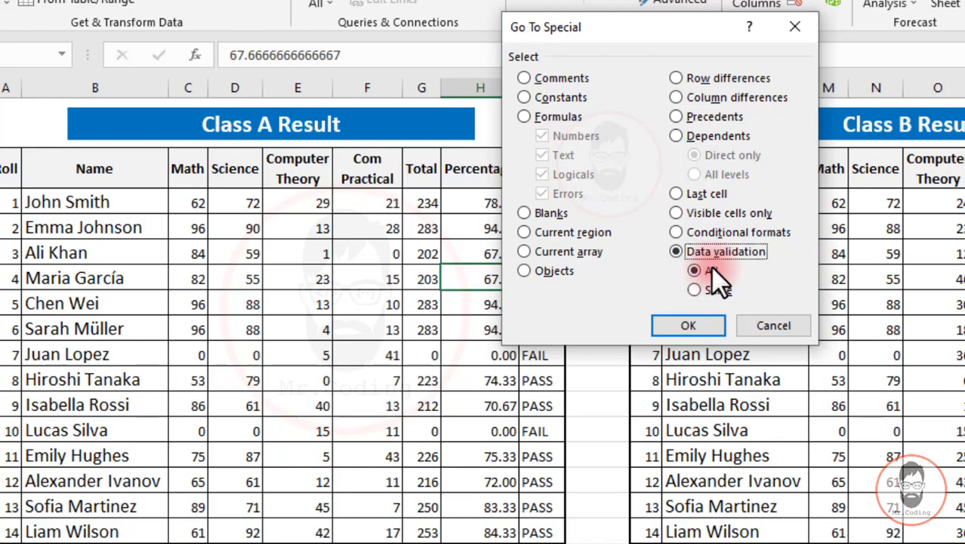
pyautogui.click(704, 320)
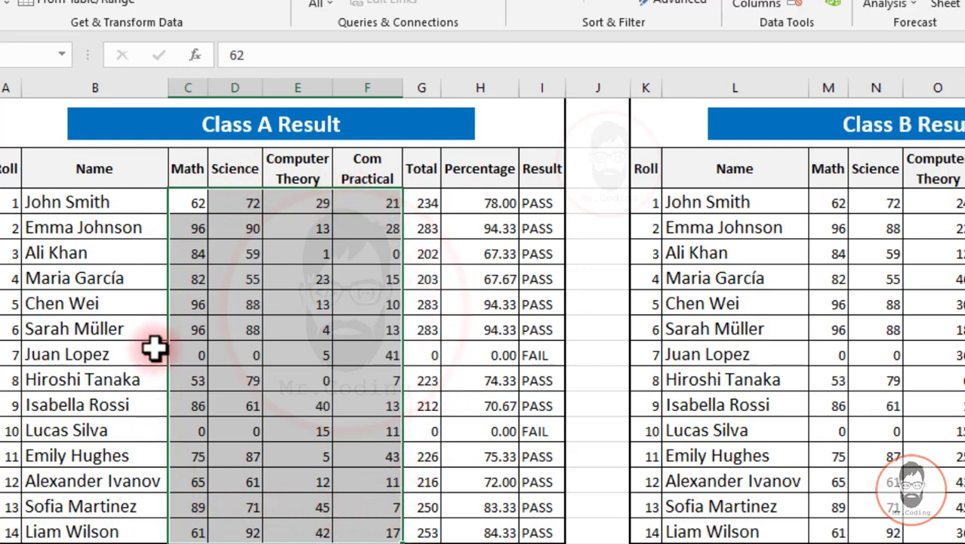
pyautogui.click(345, 510)
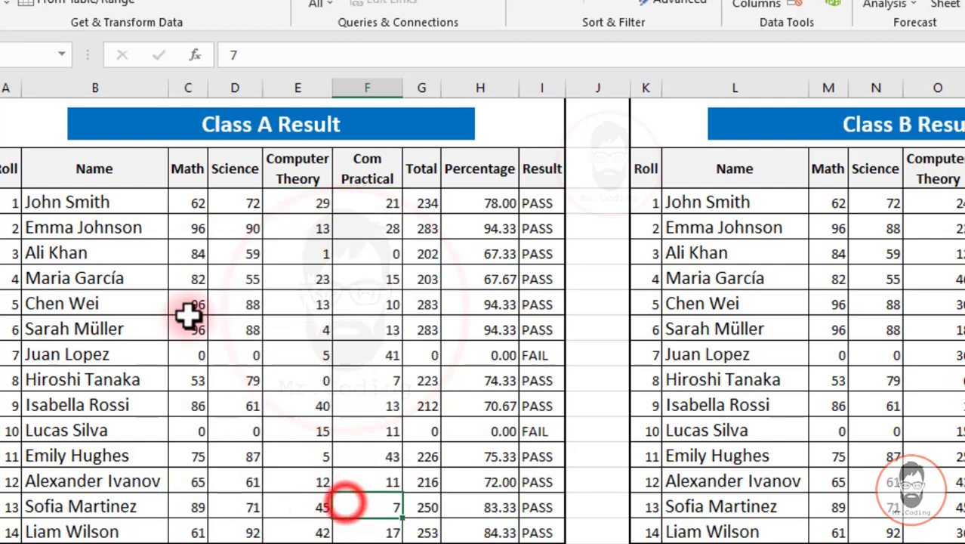
# Select the cells sharing the validation rule of Math mark C3, using Go To Special with Data validation set to Same
pyautogui.click(188, 200)
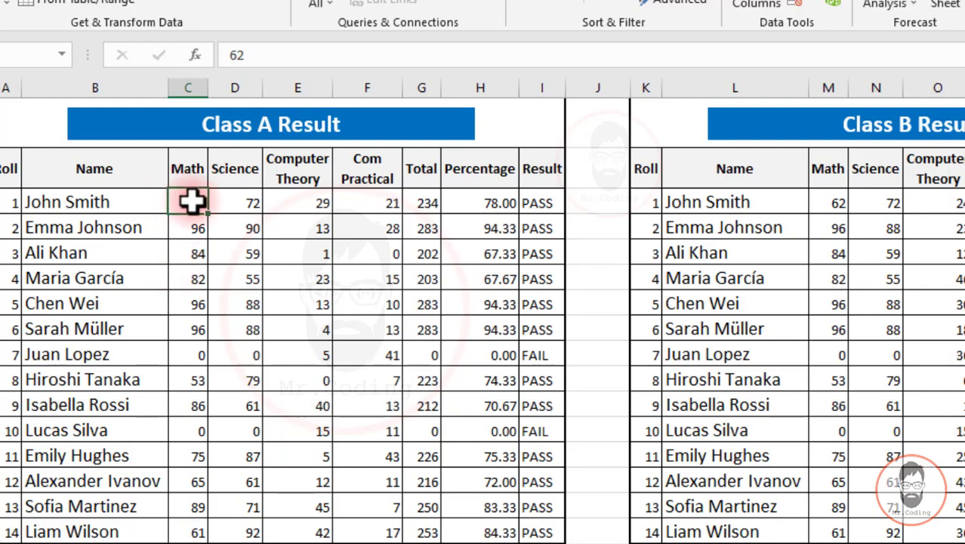
pyautogui.click(555, 356)
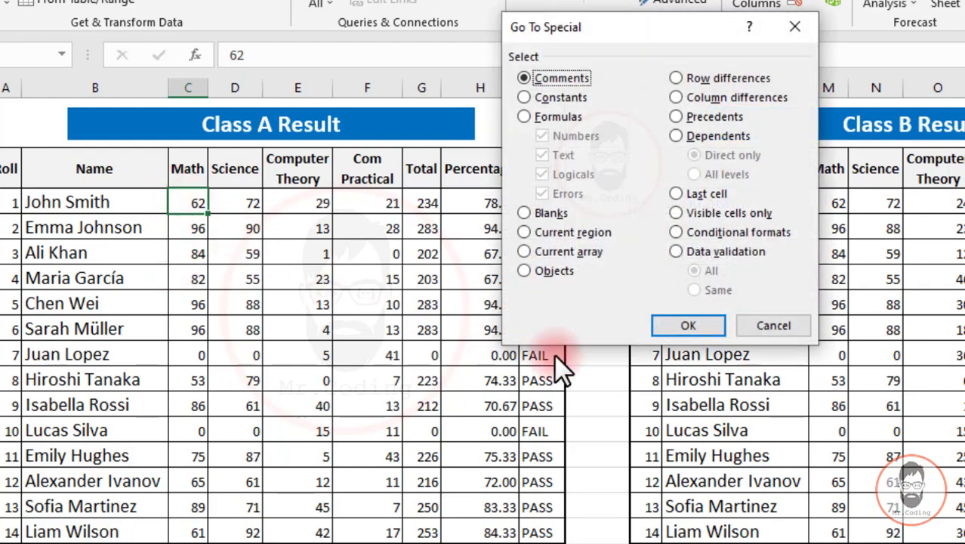
pyautogui.click(722, 257)
pyautogui.click(712, 289)
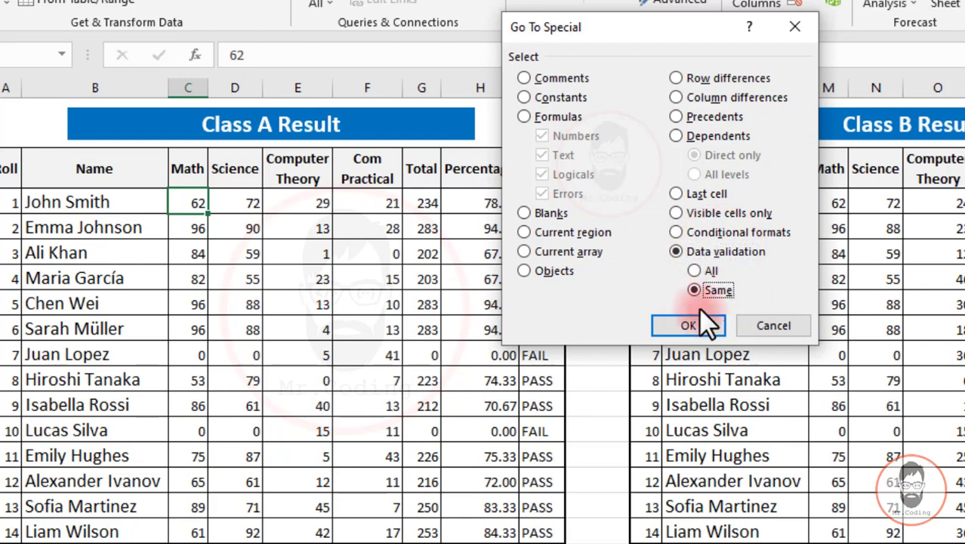
pyautogui.click(687, 325)
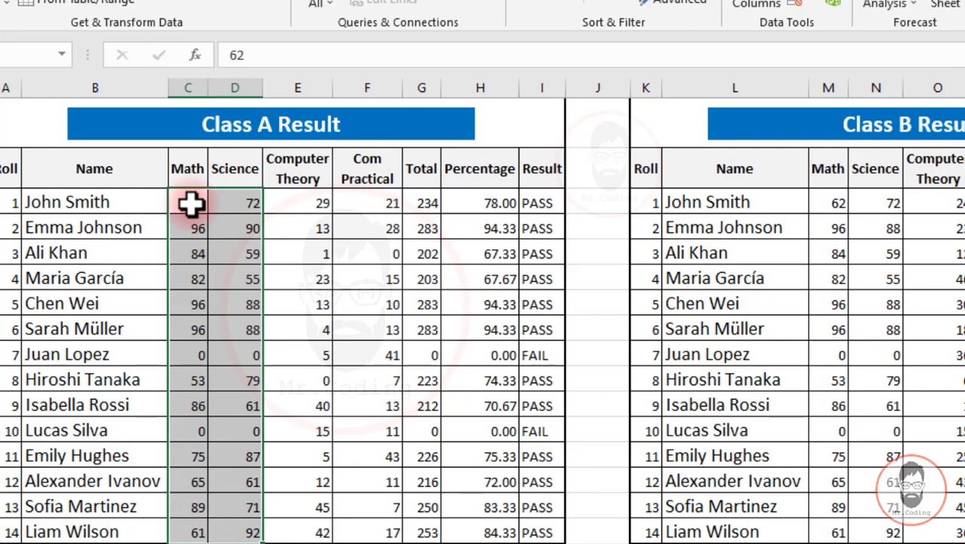
pyautogui.hotkey('alt', 'F4')
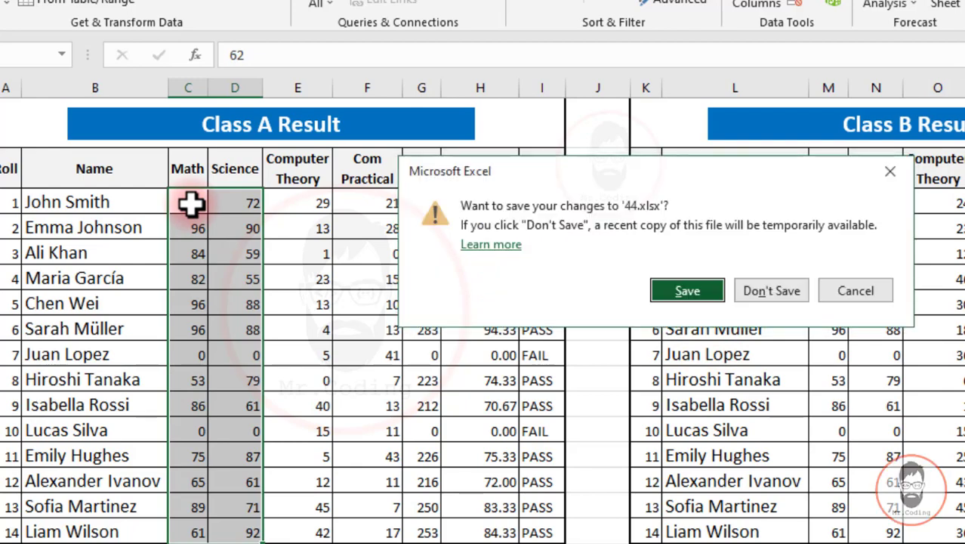
pyautogui.press('Escape')
pyautogui.press('F5')
pyautogui.hotkey('alt', 's')
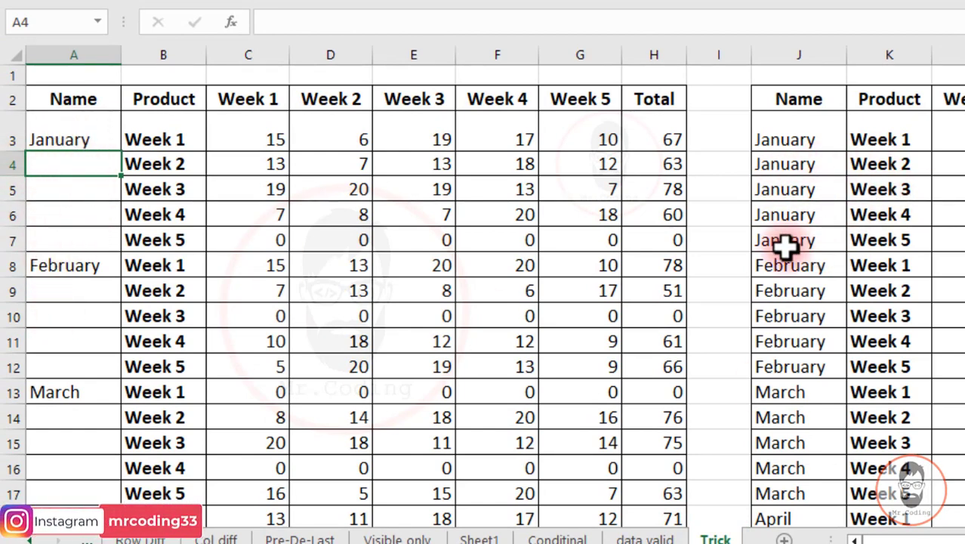
# On the Trick sheet, select only the blank cells in the Name column from A3 down, using Go To Special with Blanks
pyautogui.moveTo(72, 167); pyautogui.dragTo(71, 256)
pyautogui.click(73, 166)
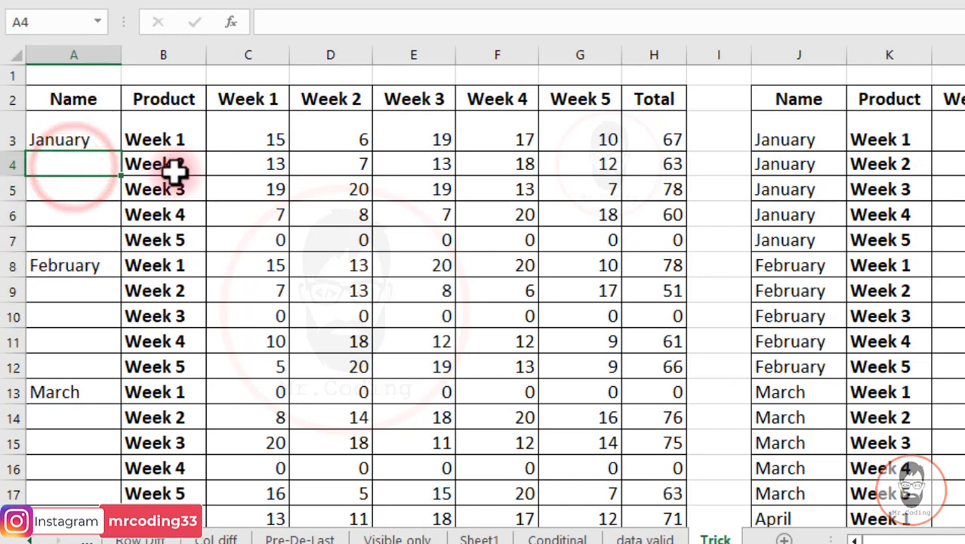
pyautogui.click(59, 139)
pyautogui.moveTo(59, 140); pyautogui.dragTo(117, 498)
pyautogui.scroll(5, 42, 347)
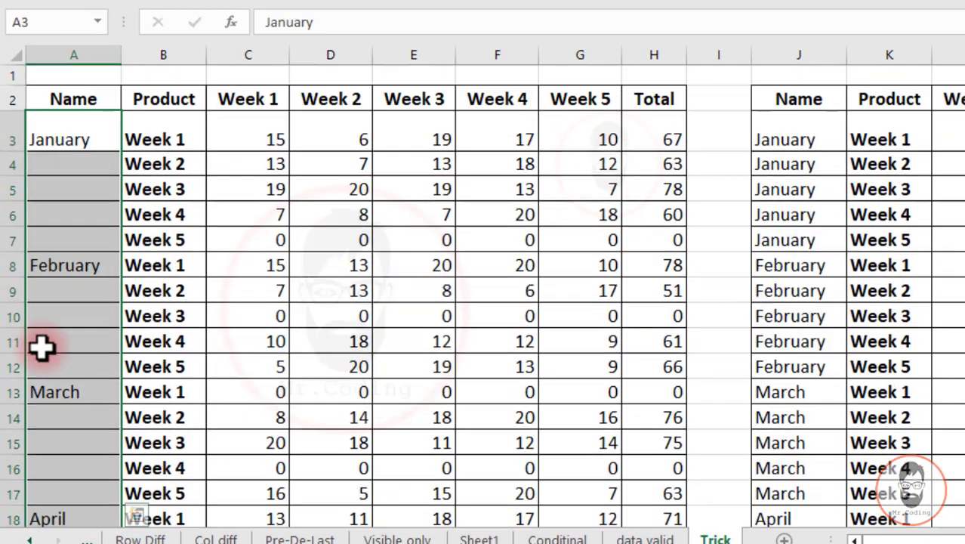
pyautogui.hotkey('ctrl', 'g')
pyautogui.hotkey('alt', 's')
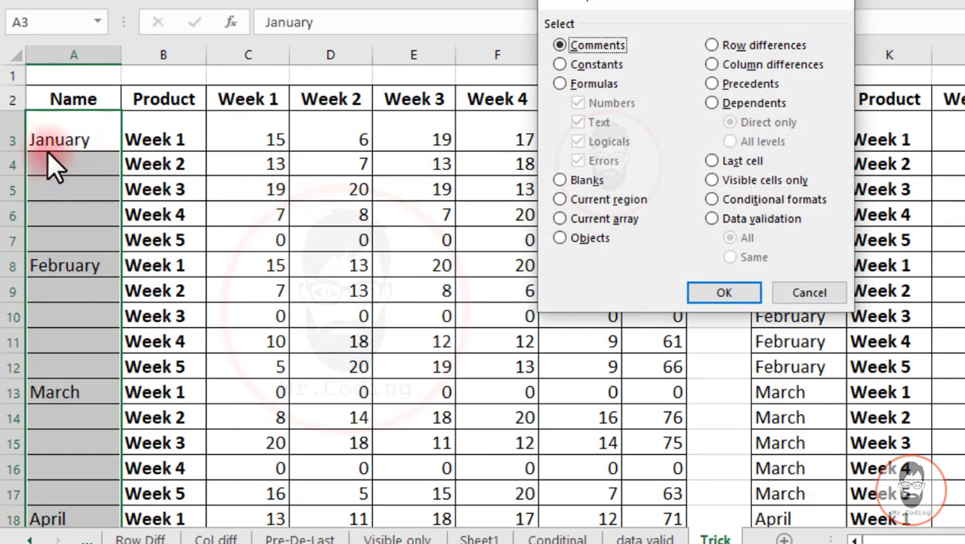
pyautogui.click(588, 180)
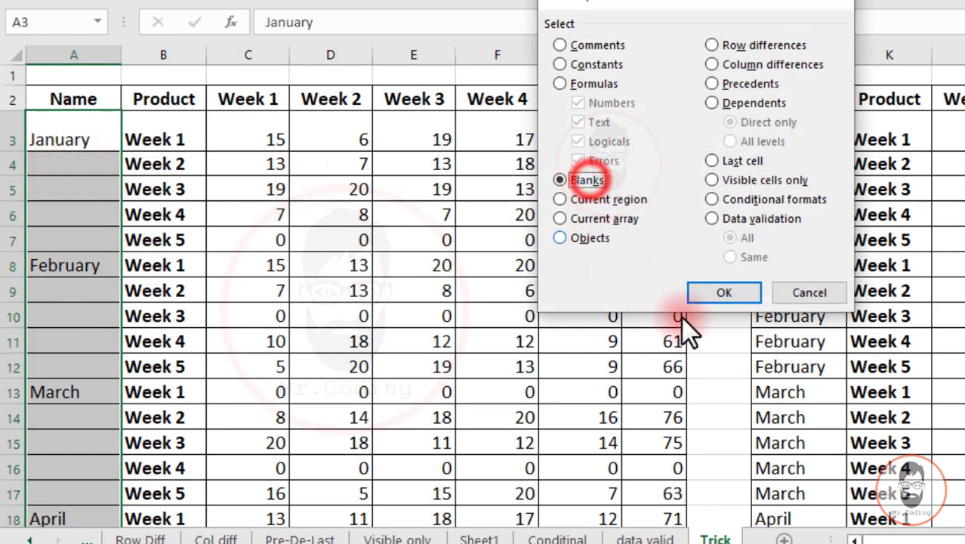
pyautogui.click(739, 290)
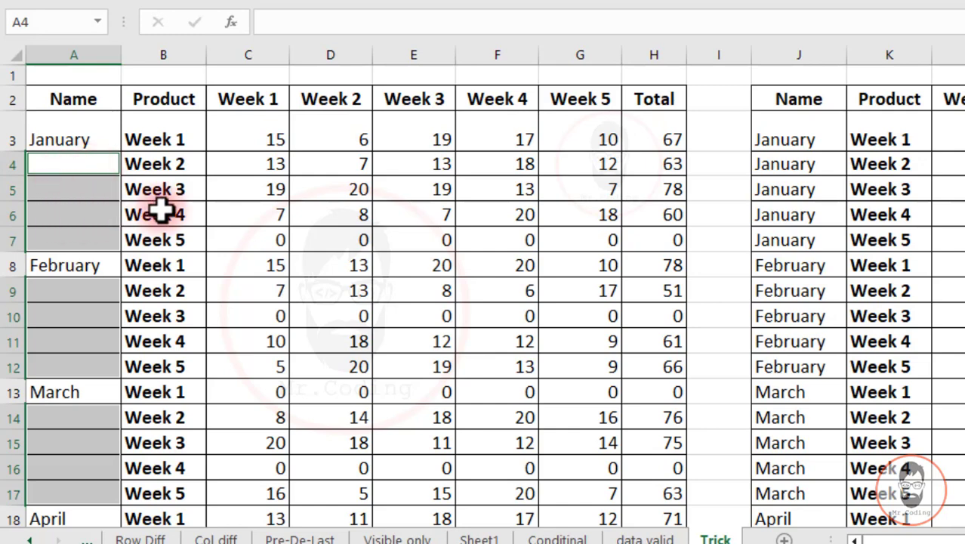
# Fill all the selected blank Name cells at once with the formula =A3 so each repeats the month above, and check the column
pyautogui.write('=')
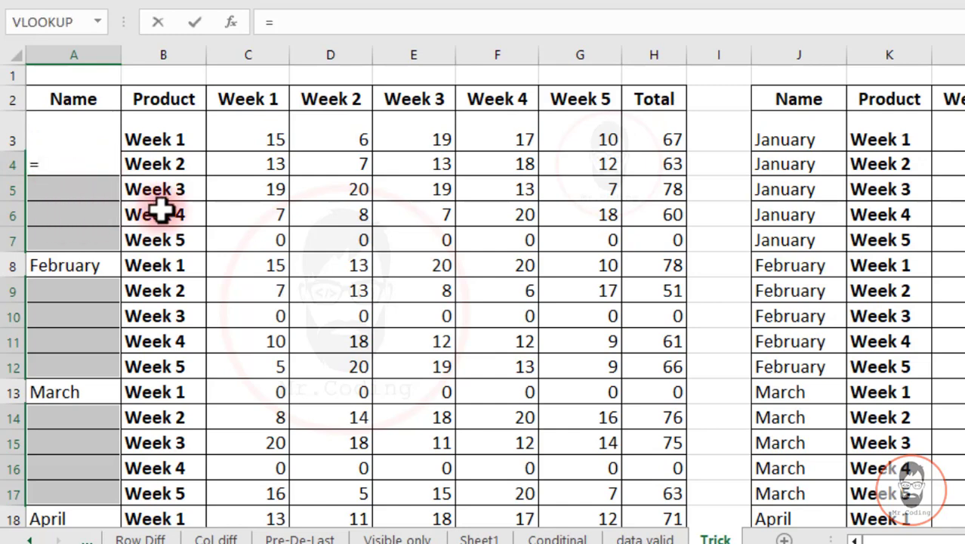
pyautogui.write('a3')
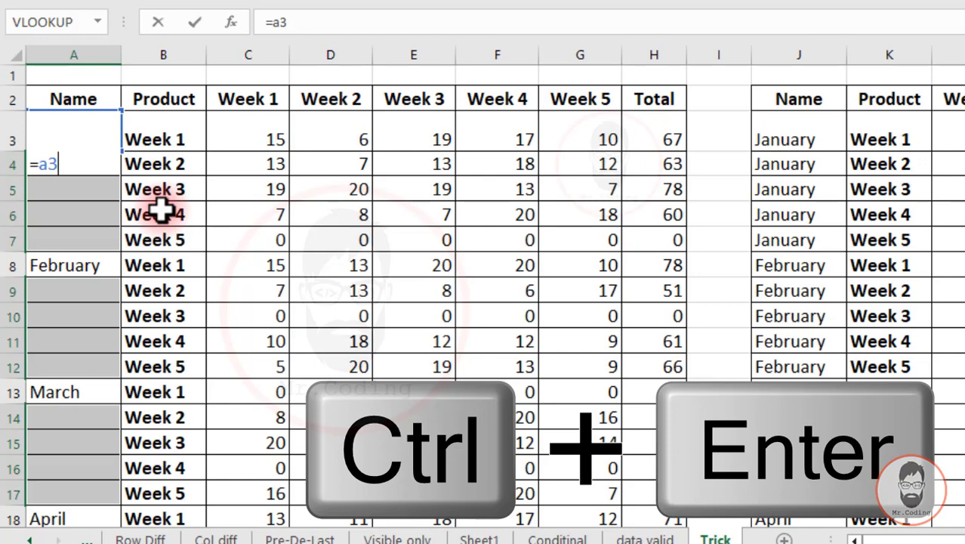
pyautogui.hotkey('ctrl', 'Return')
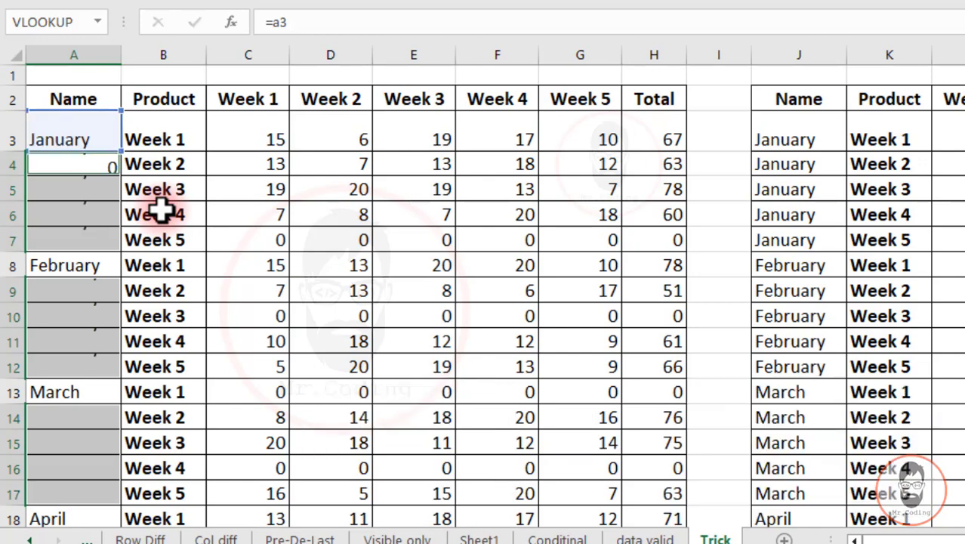
pyautogui.click(82, 238)
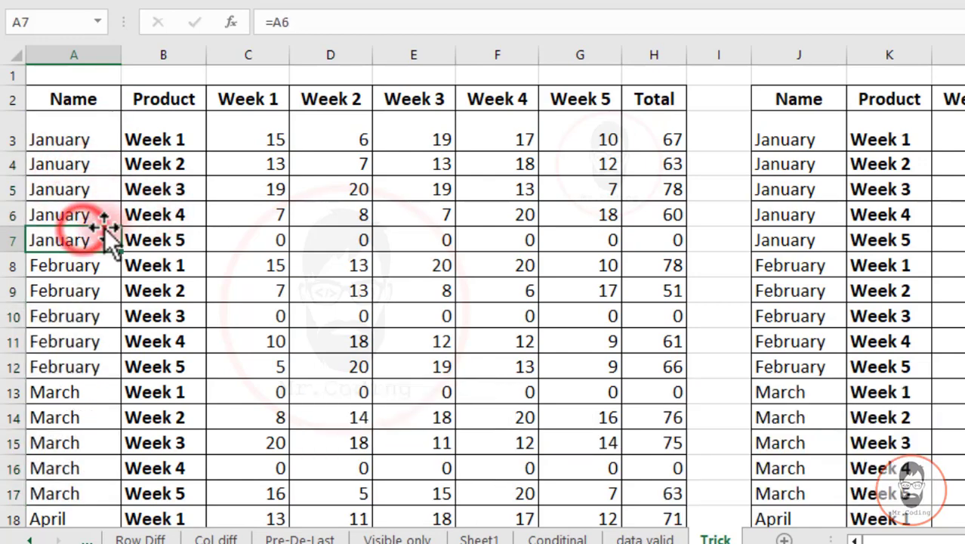
pyautogui.scroll(-5, 88, 245)
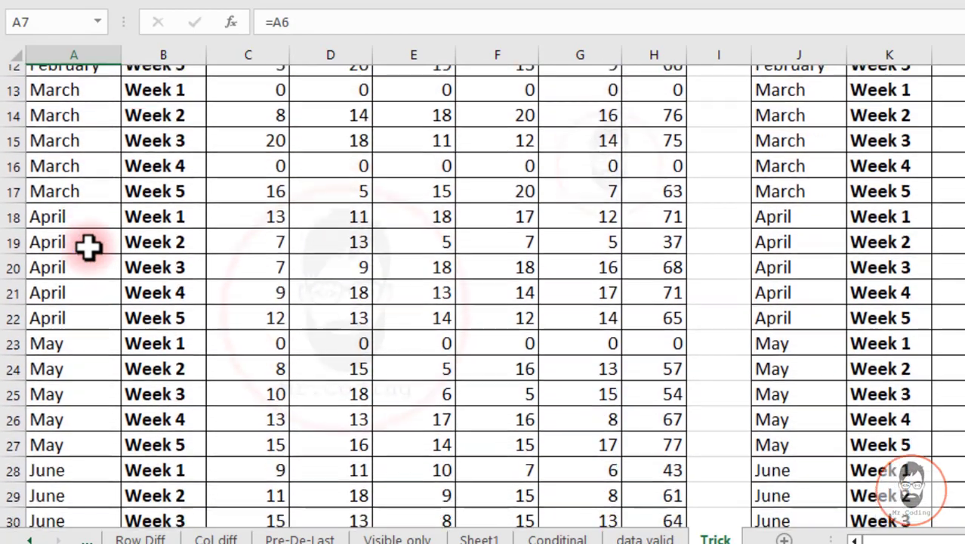
pyautogui.scroll(-8, 88, 245)
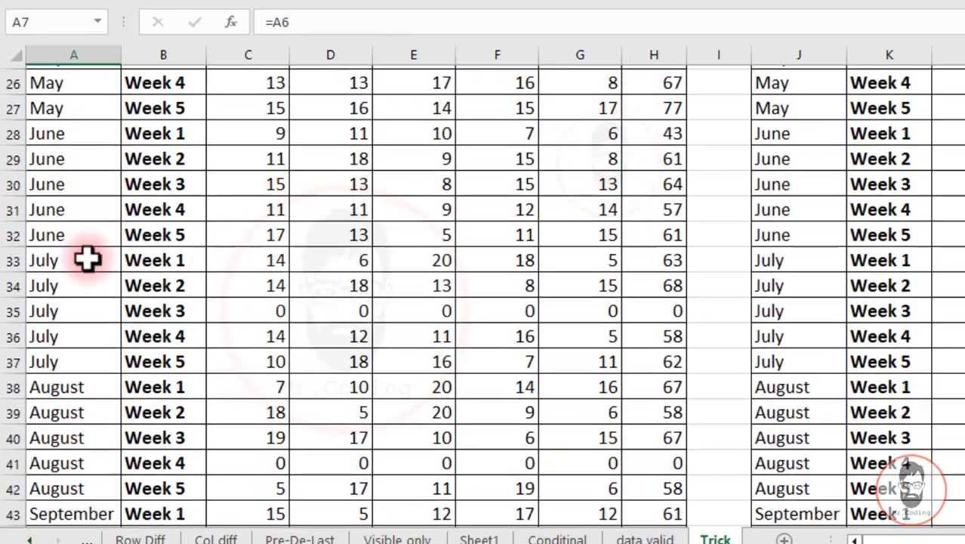
pyautogui.scroll(-2, 87, 259)
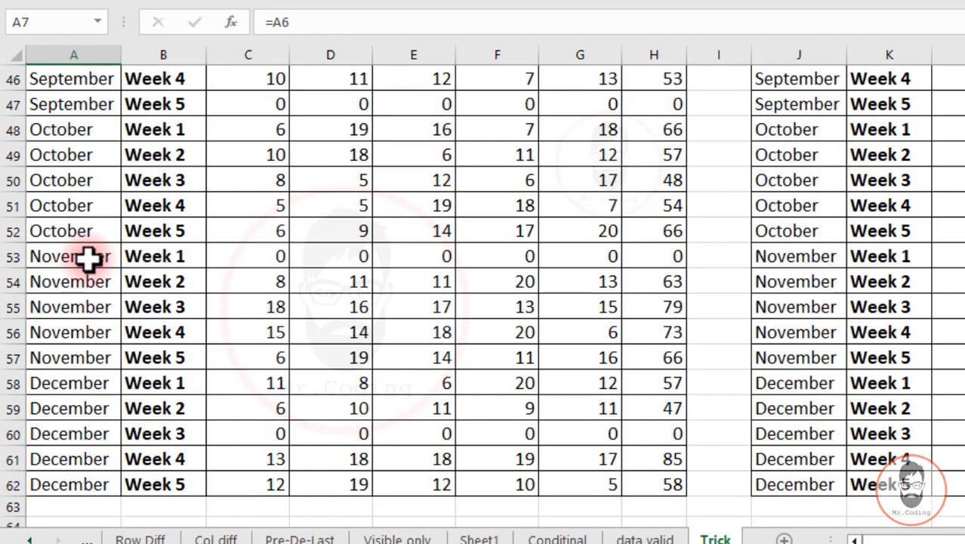
pyautogui.scroll(15, 87, 258)
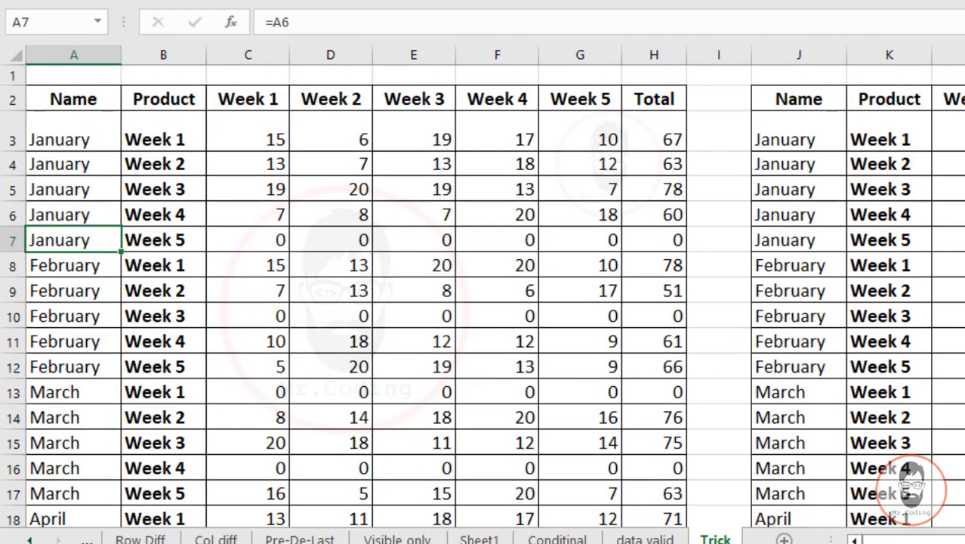